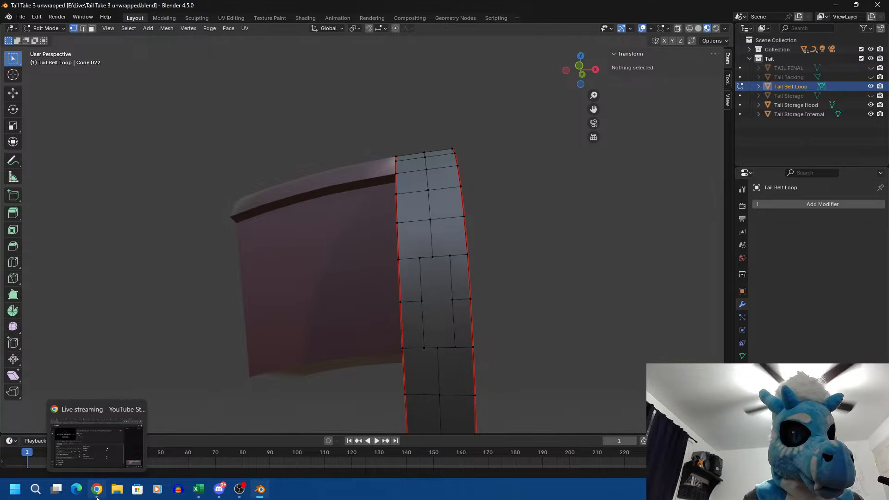
- Close the Chrome window and leave the Power Apps page without saving its changes
right_click(97, 489)
click(104, 462)
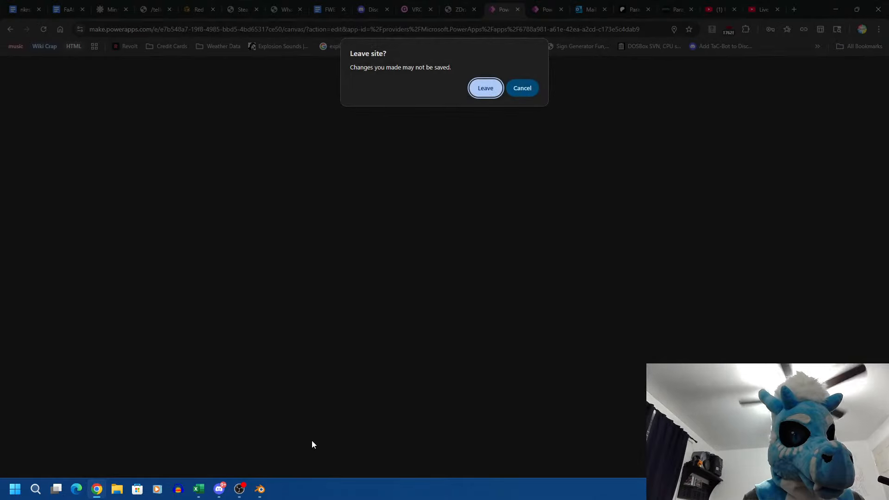
click(484, 88)
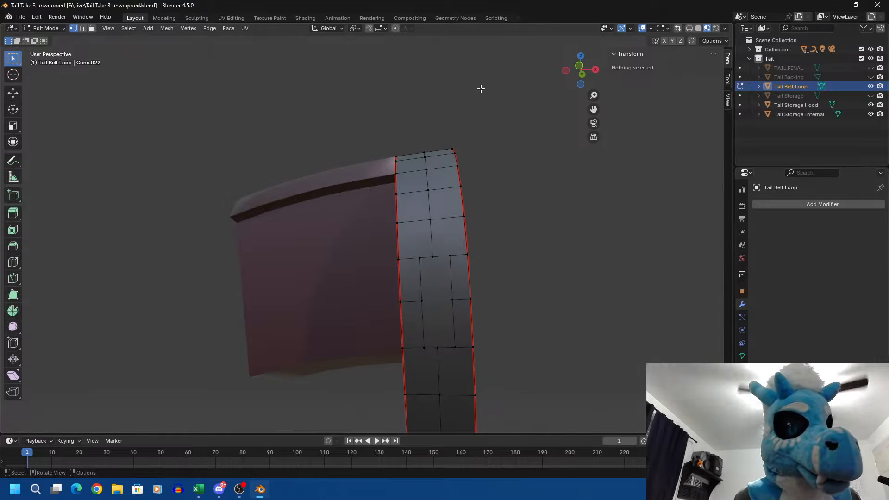
- Select the vertices outlining the small rectangular panel on the back of the Tail Belt Loop mesh
middle_drag(481, 191, 530, 250)
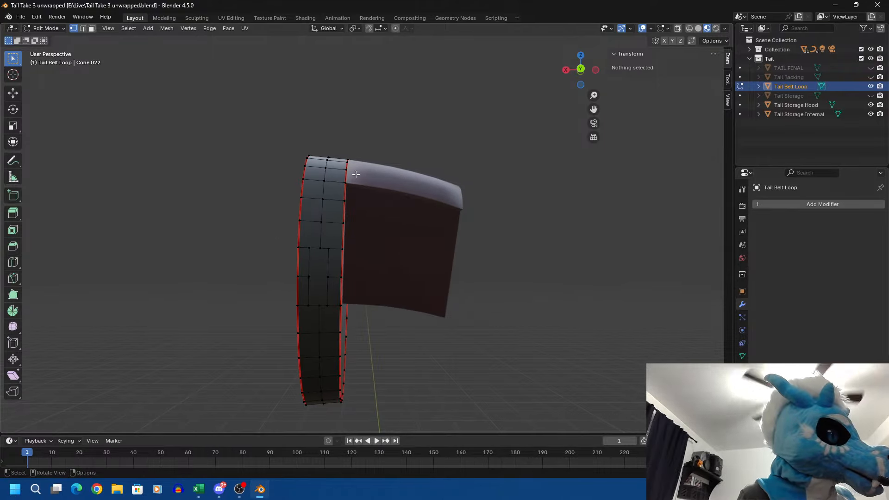
click(311, 249)
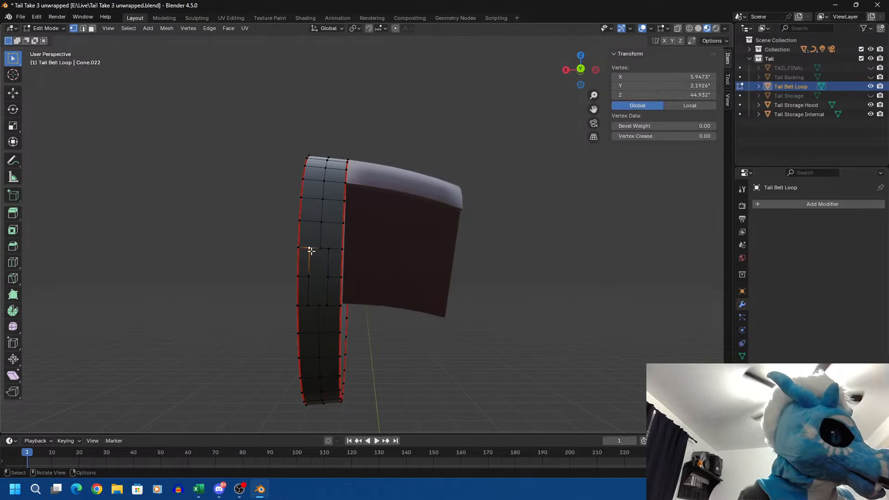
shift+click(327, 305)
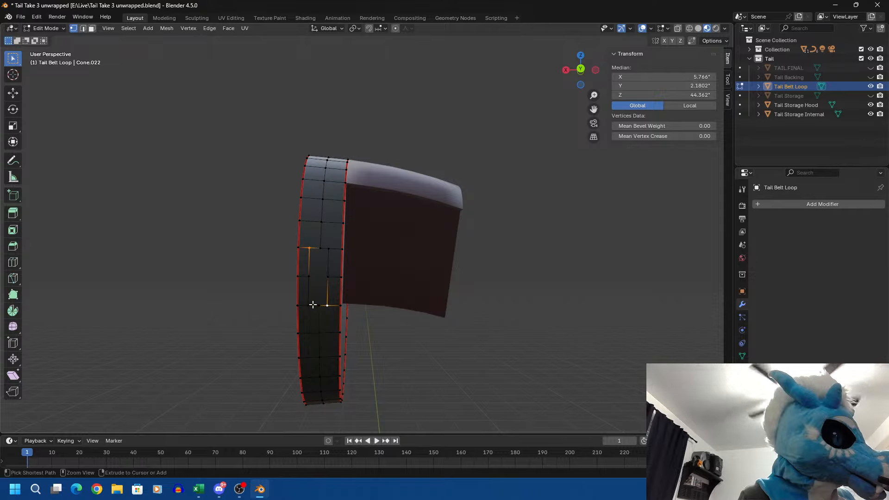
ctrl+click(309, 304)
ctrl+click(328, 249)
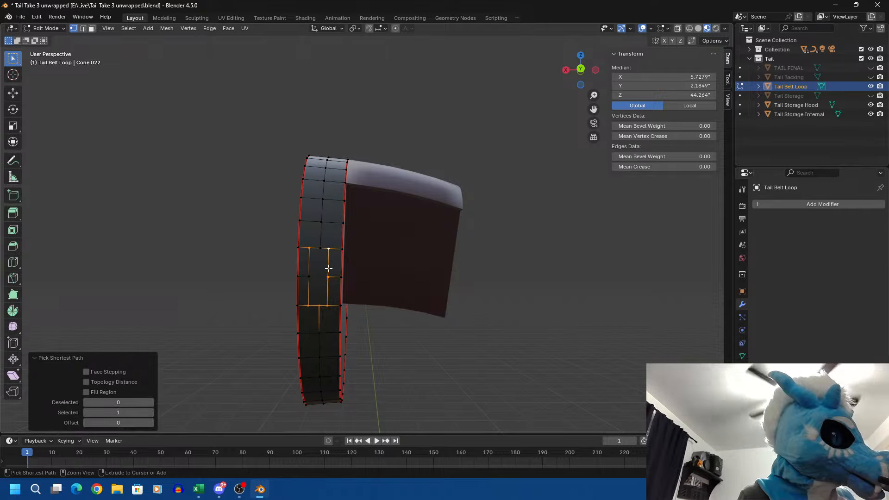
ctrl+click(305, 276)
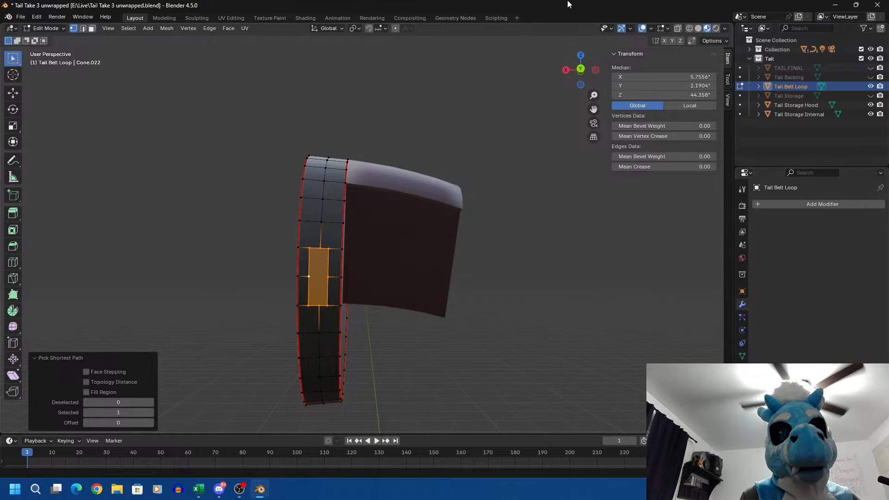
- Tile the Blender window beside OBS Studio and widen it until only OBS's chat and controls remain uncovered
drag(568, 5, 1, 79)
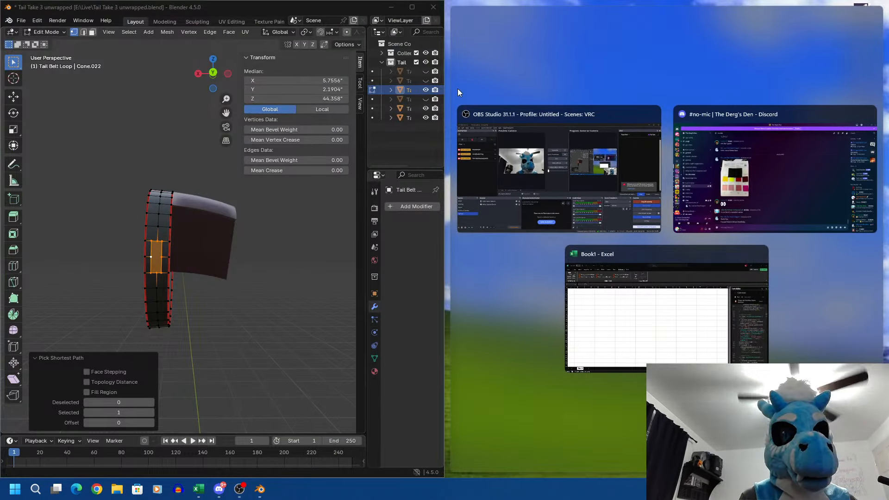
click(504, 122)
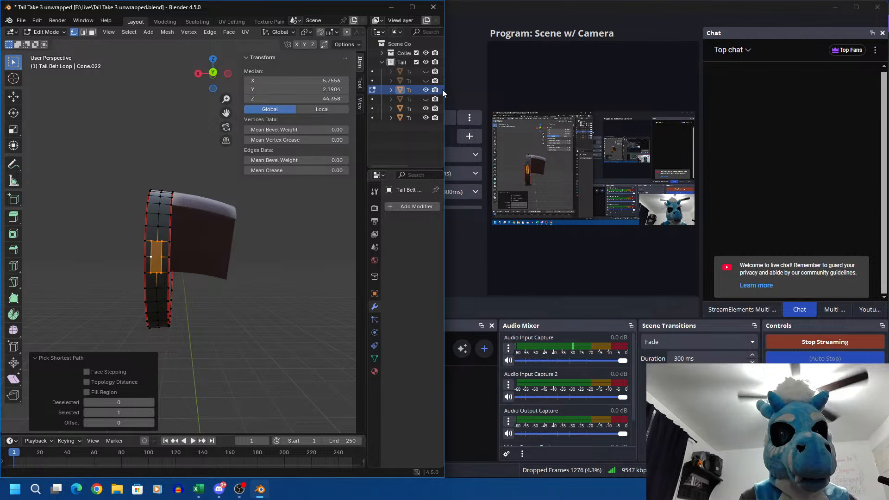
drag(442, 90, 708, 82)
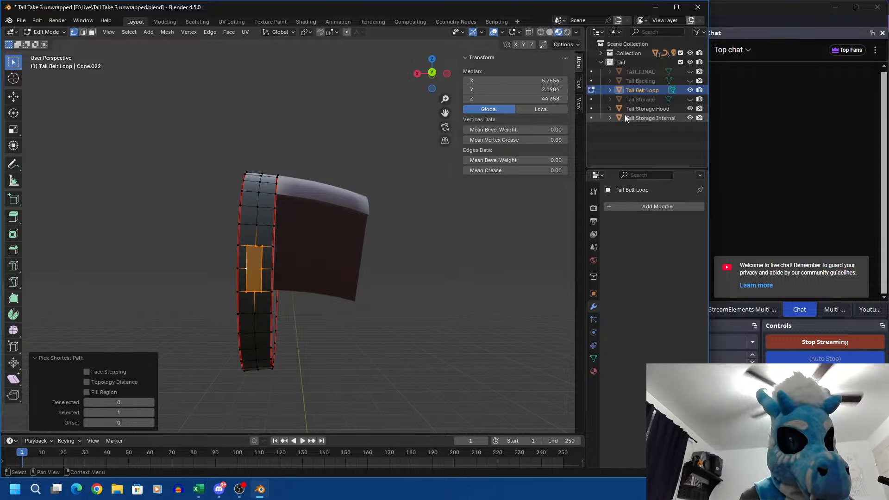
- Switch to OBS Studio and transition the live program output to Scene, the desktop view without the camera
key(alt+Tab)
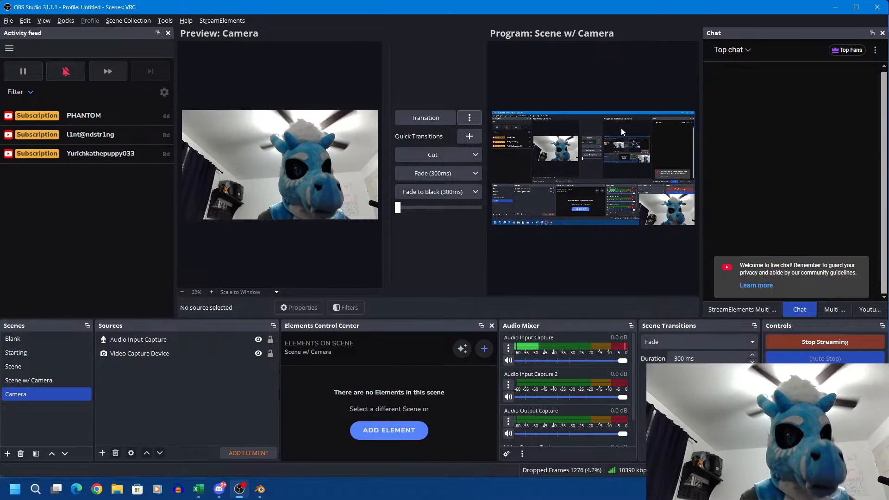
click(21, 383)
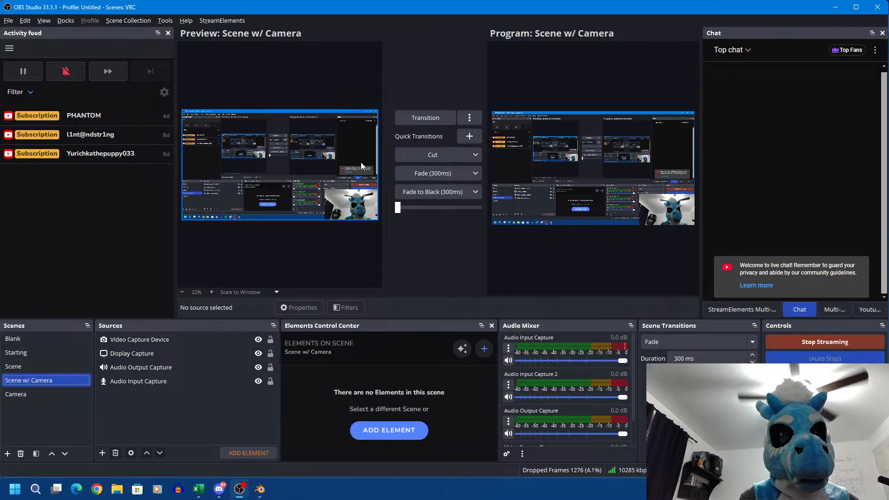
click(407, 116)
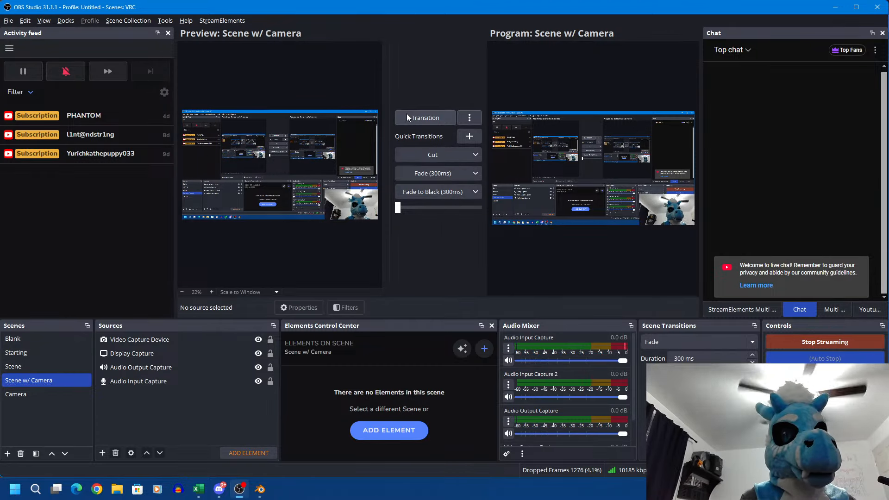
click(52, 352)
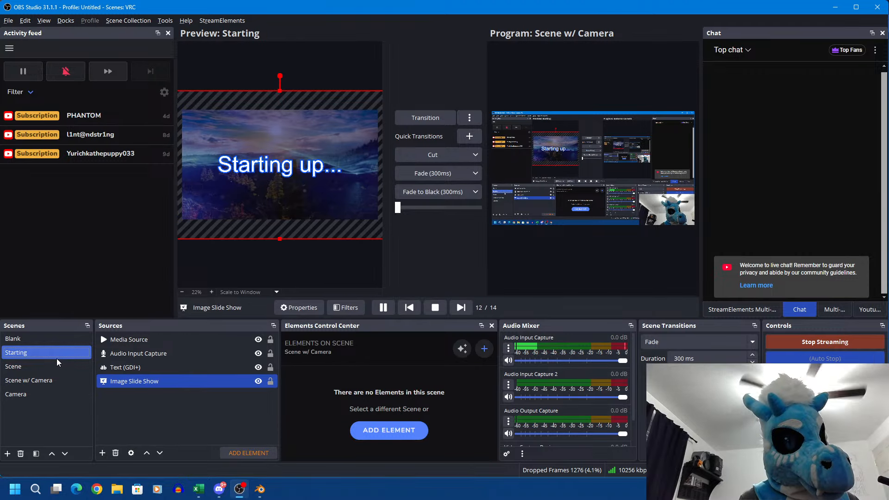
click(60, 366)
click(413, 120)
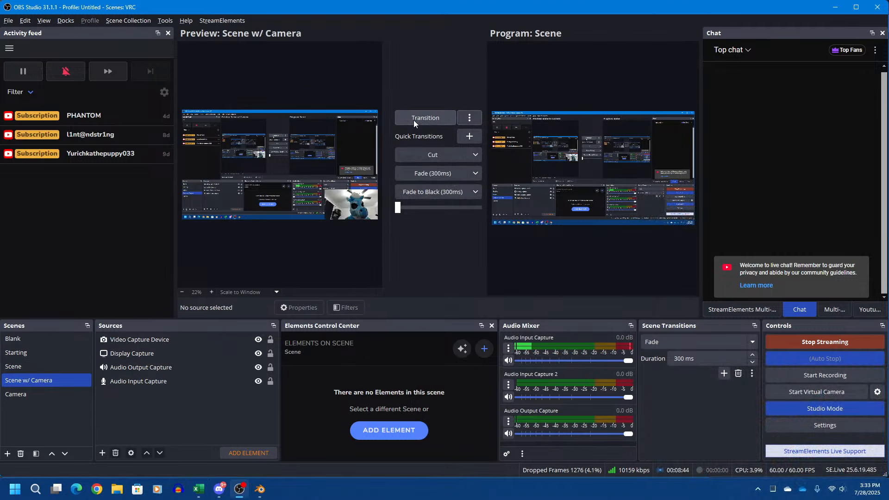
- Turn off Studio Mode in OBS Studio and bring Blender back to the front
key(alt+Tab)
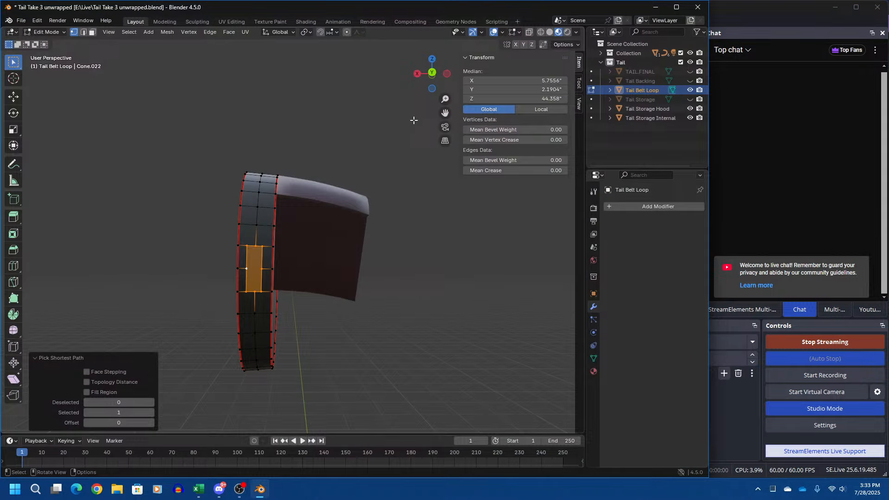
key(alt+Tab)
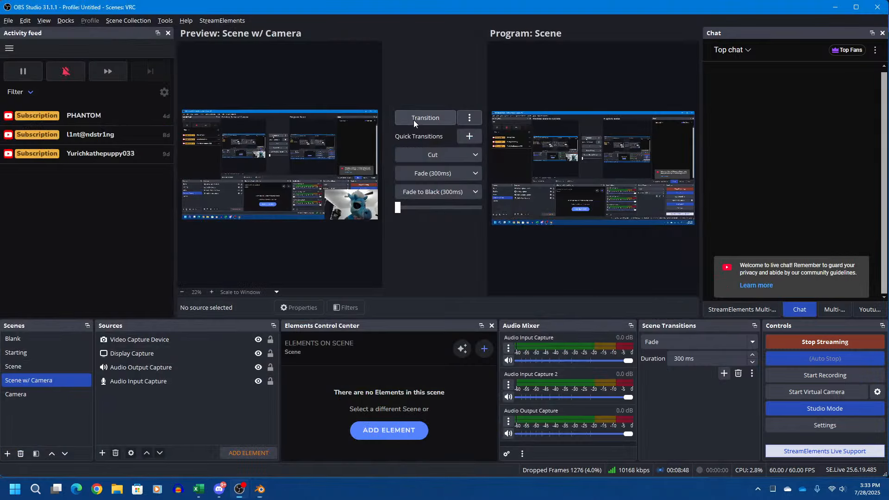
key(alt+Tab)
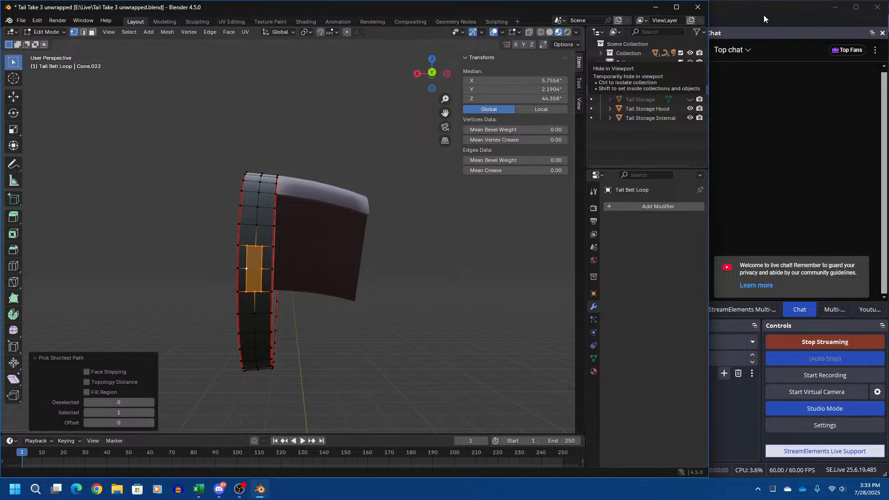
click(823, 401)
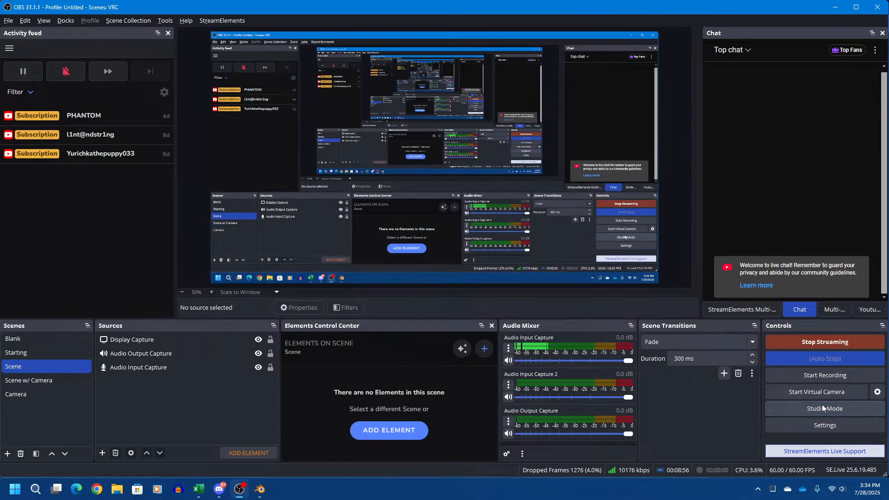
key(alt+Tab)
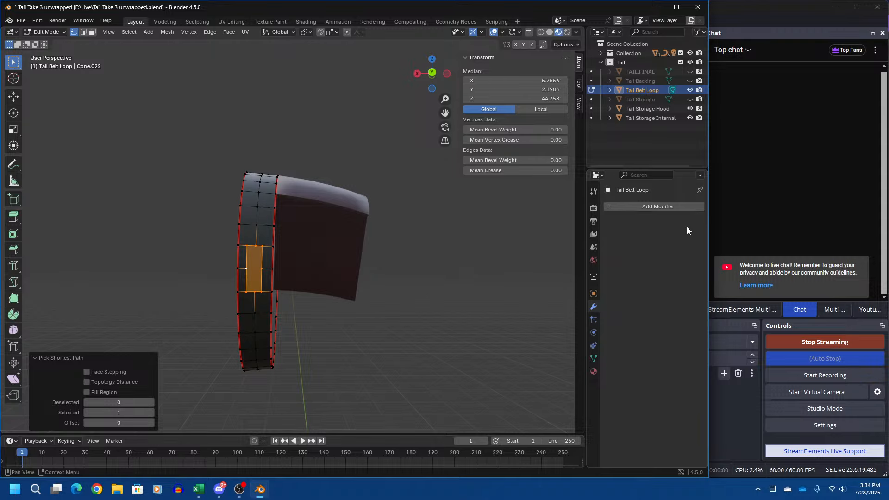
- Switch to Discord, toggle the microphone mute for the voice call, and return to Blender with OBS Studio behind it
key(alt+Tab)
key(alt+Tab)
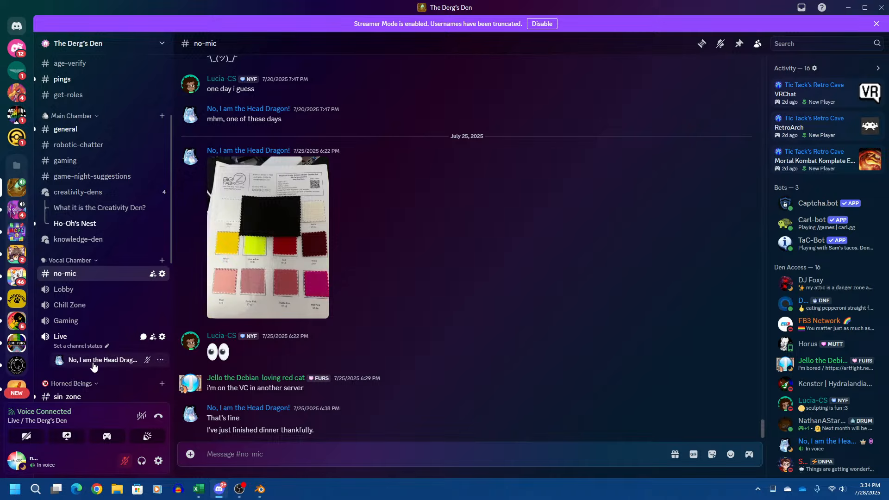
scroll(90, 361, down, 3)
click(127, 460)
key(alt+Tab)
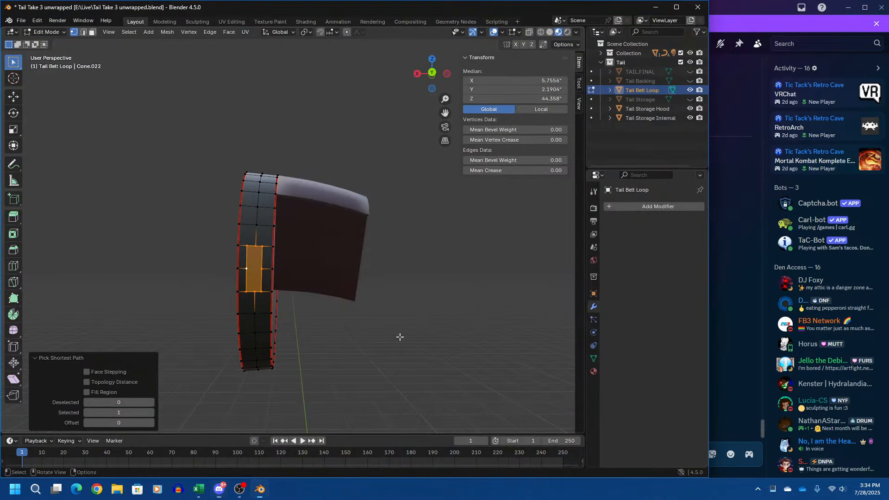
key(alt+Tab)
key(alt+Tab)
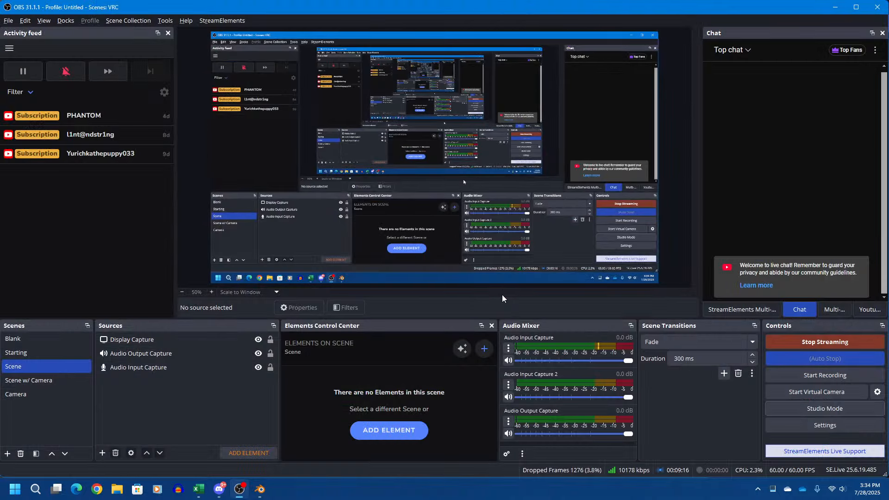
key(alt+Tab)
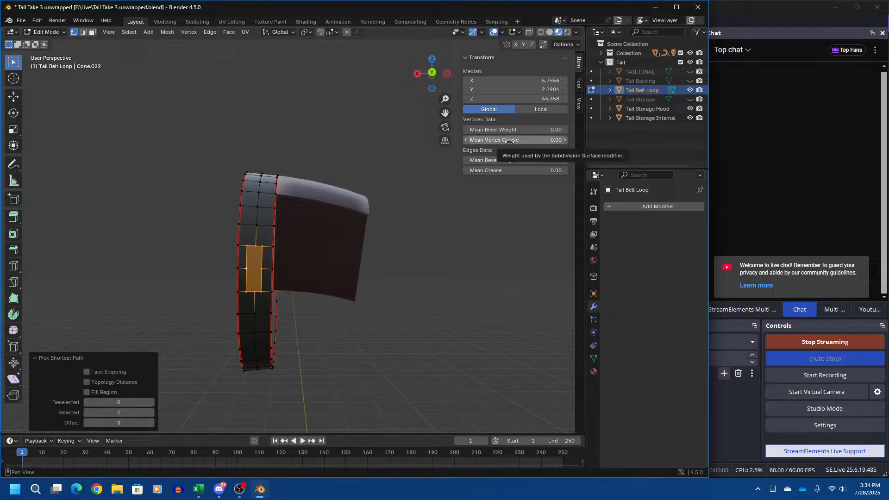
- Show the Tail Backing object temporarily while inspecting the belt loop from both sides, and hide it again
middle_drag(412, 245, 86, 290)
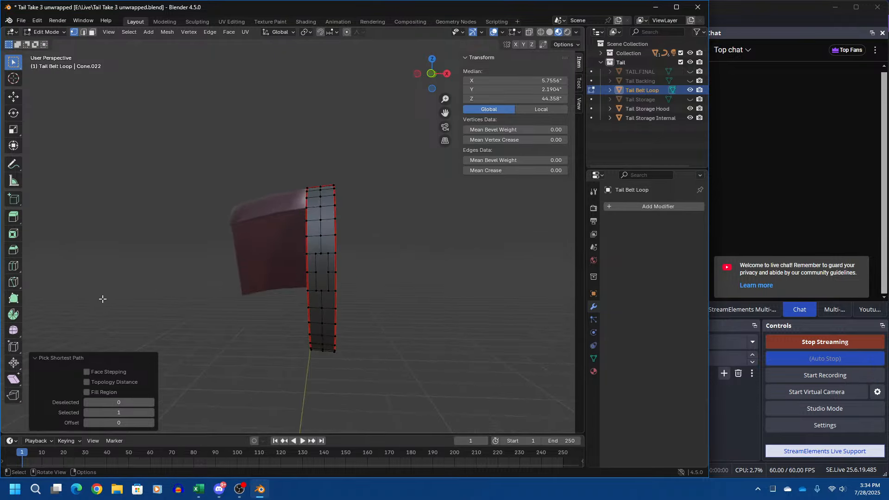
scroll(394, 268, up, 3)
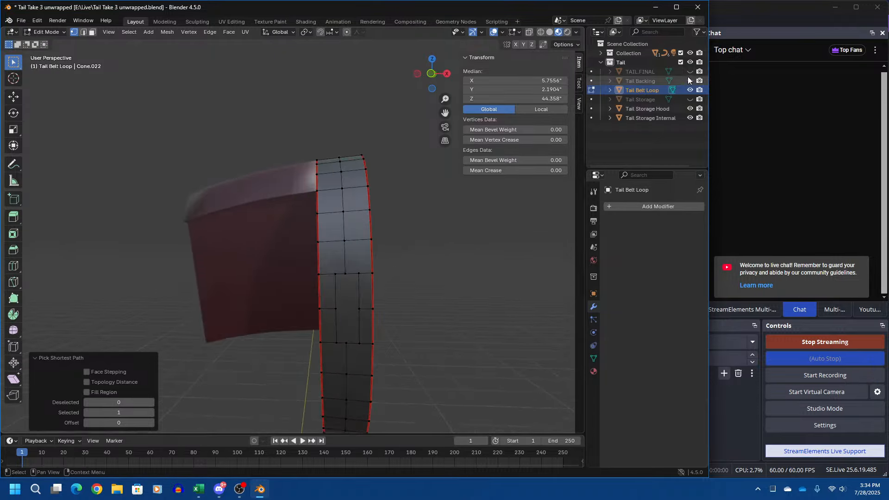
click(651, 79)
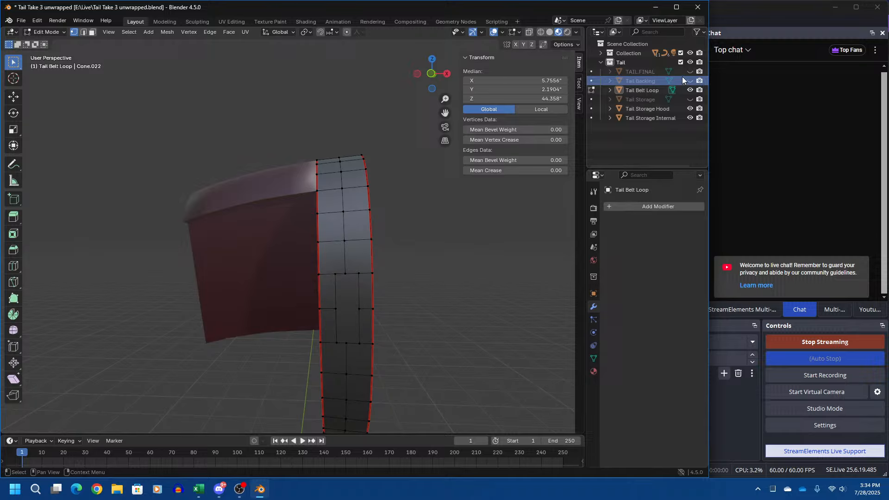
click(689, 80)
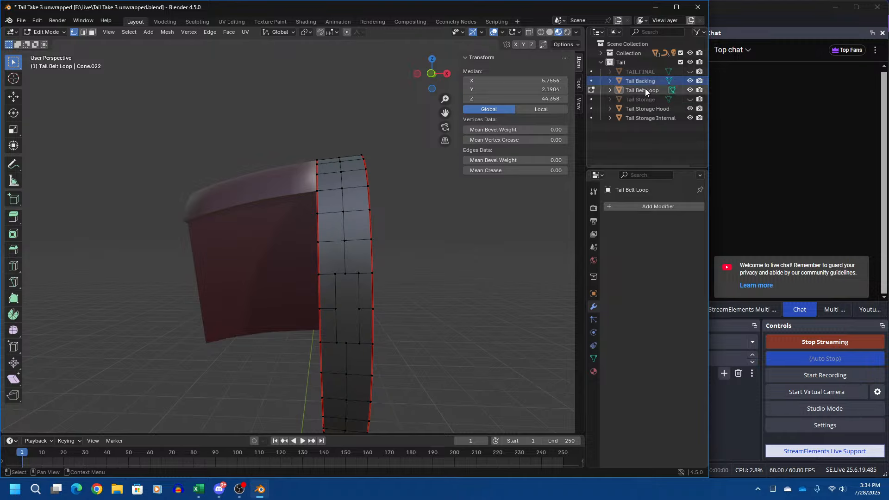
middle_drag(406, 271, 205, 274)
scroll(207, 270, down, 3)
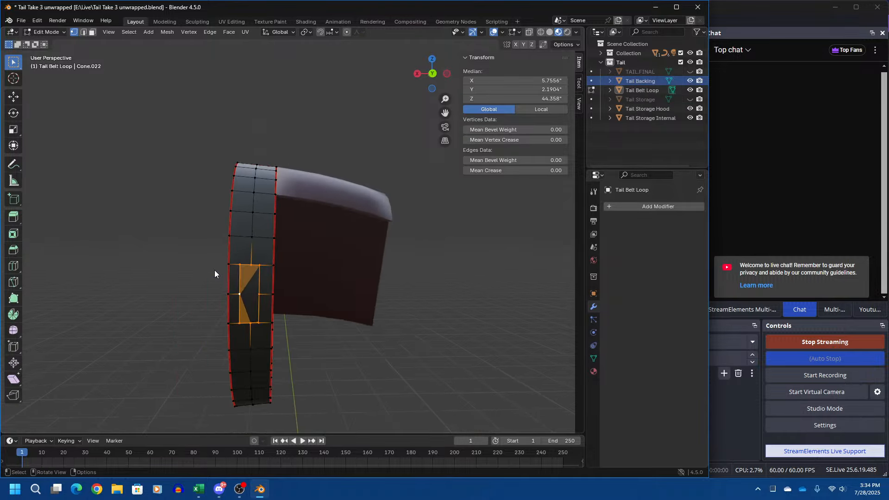
click(689, 81)
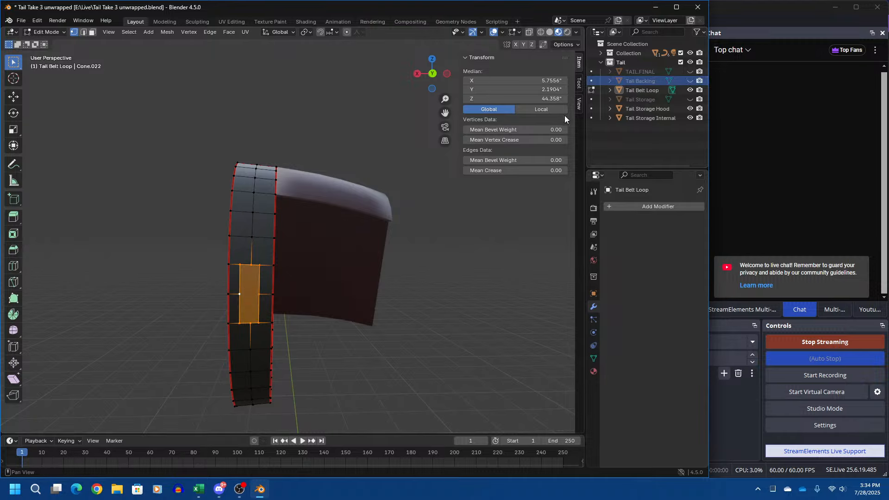
- Select the outline vertices of the rectangular panel on the belt loop's opposite side and mark its edges as seam and sharp
middle_drag(264, 185, 479, 187)
scroll(496, 293, up, 5)
scroll(496, 293, down, 2)
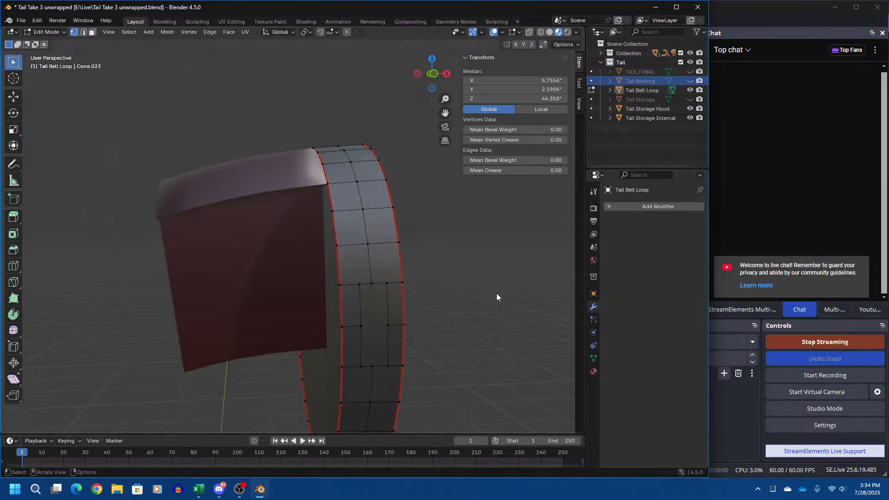
middle_drag(496, 293, 484, 263)
click(353, 243)
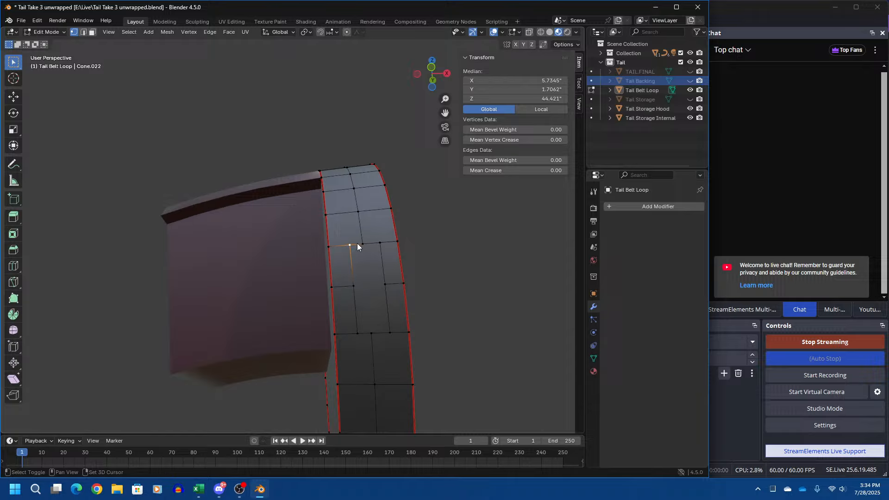
shift+click(380, 243)
shift+click(386, 284)
shift+click(354, 286)
shift+click(358, 333)
shift+click(371, 333)
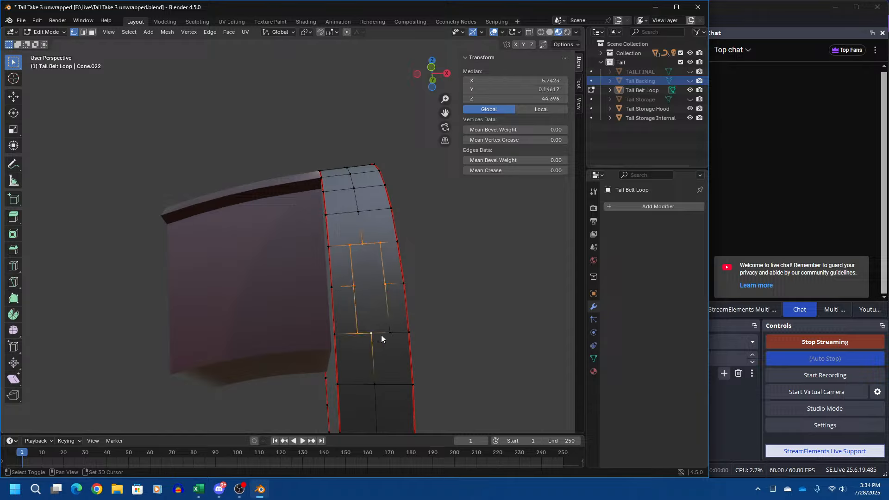
shift+click(388, 333)
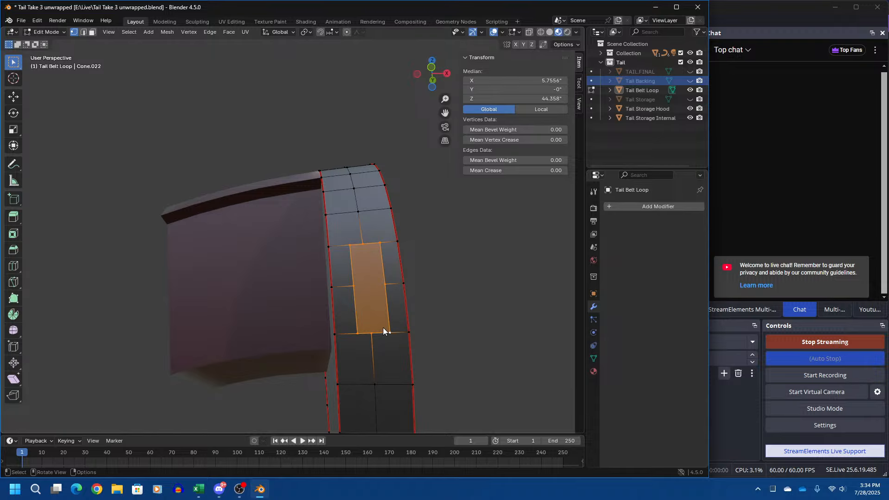
right_click(382, 326)
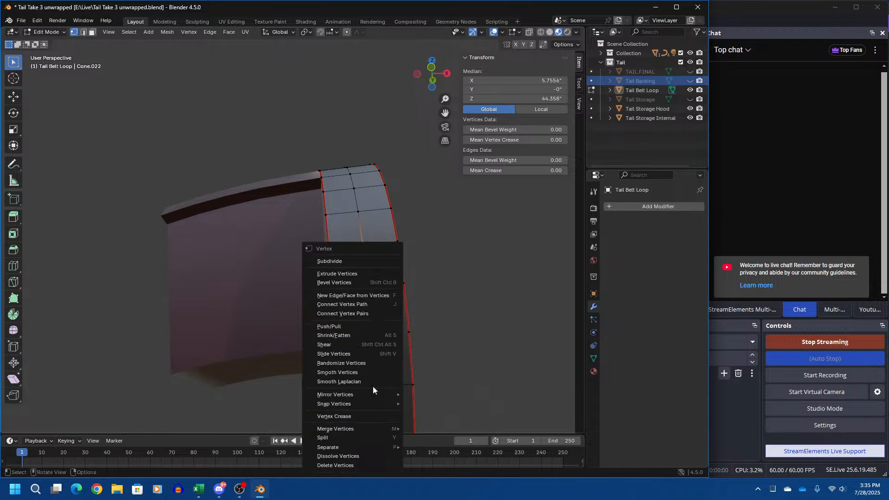
click(83, 32)
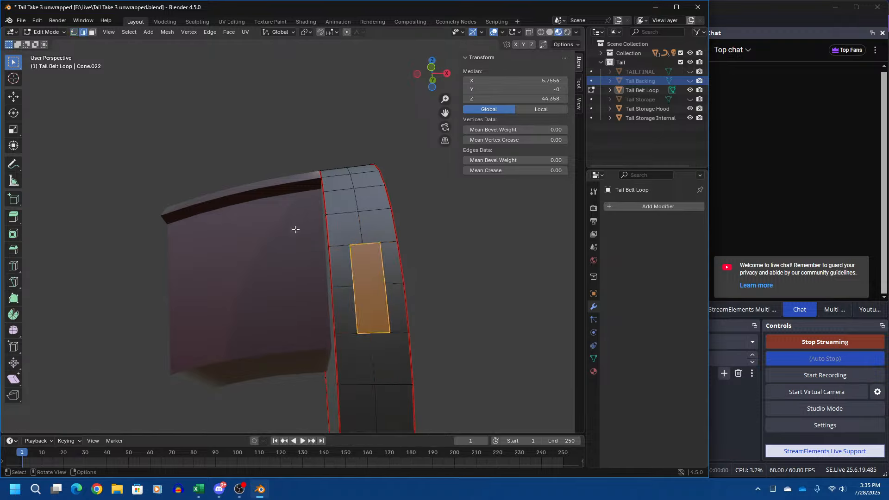
right_click(377, 264)
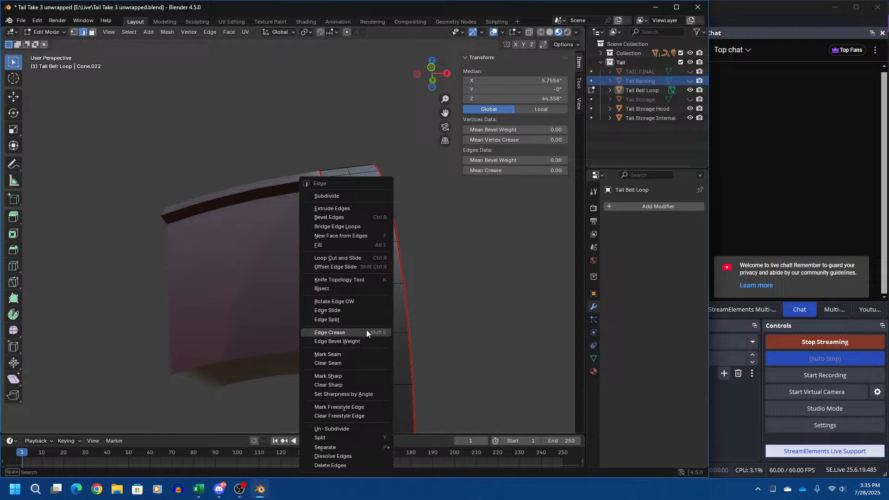
click(364, 354)
right_click(375, 316)
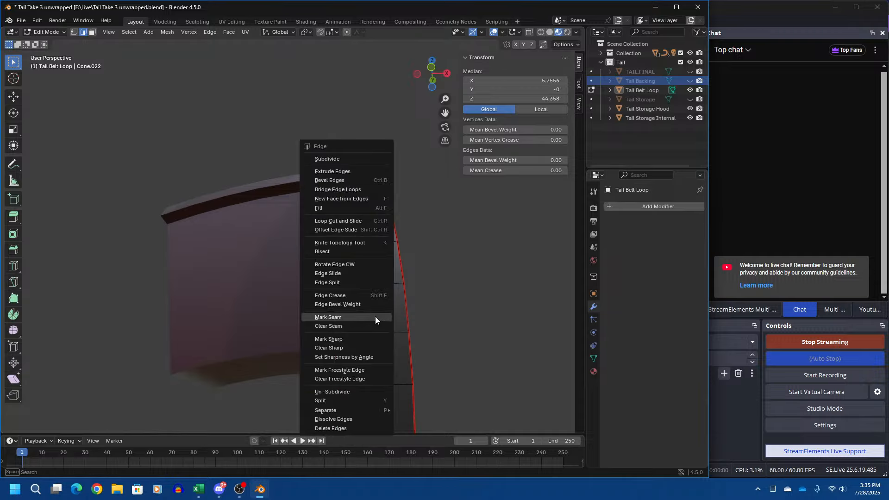
click(369, 339)
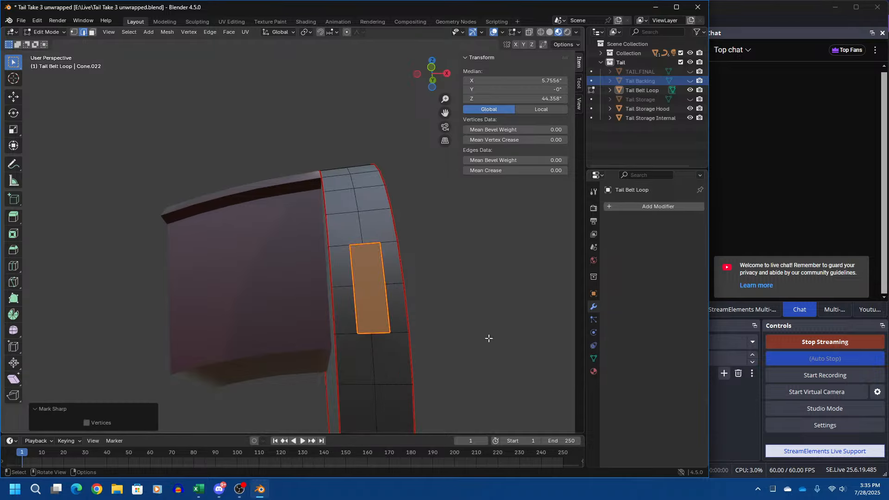
- Select the belt loop's upper outer rim vertices between the tops of the two rectangular panels and dissolve them
middle_drag(487, 339, 329, 341)
scroll(280, 355, down, 5)
scroll(329, 341, up, 3)
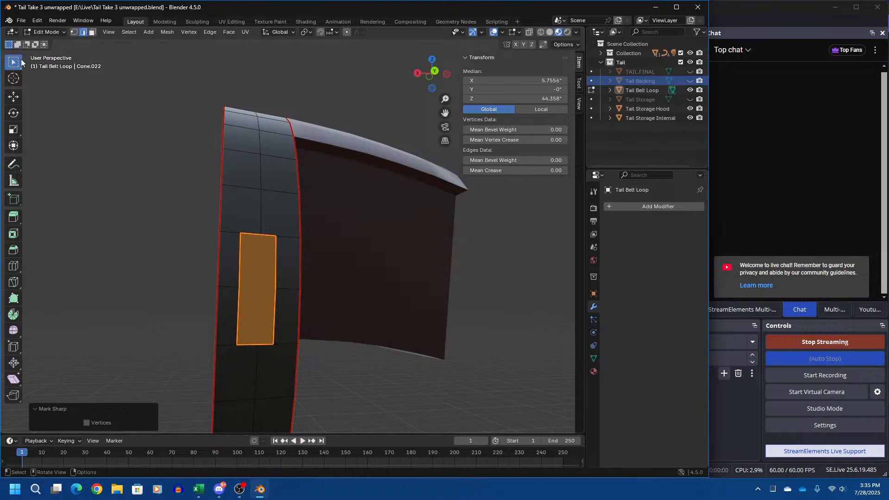
click(75, 33)
middle_drag(110, 186, 285, 220)
click(319, 295)
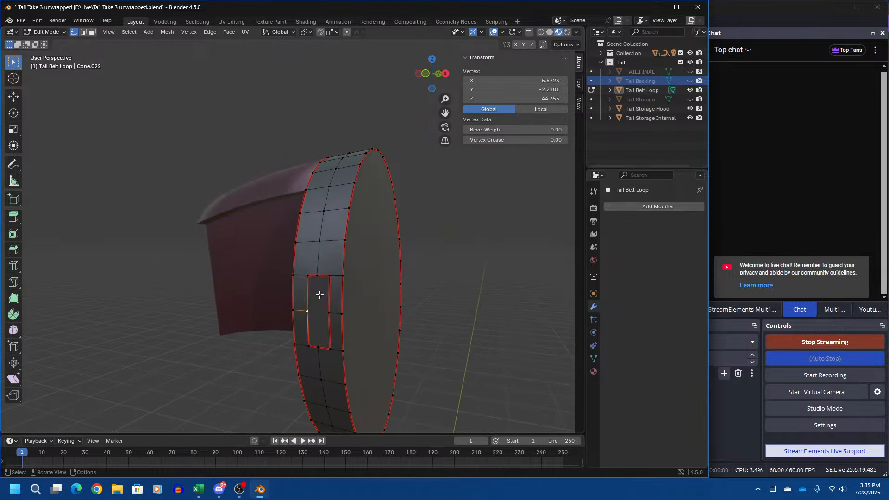
scroll(313, 324, up, 3)
click(317, 301)
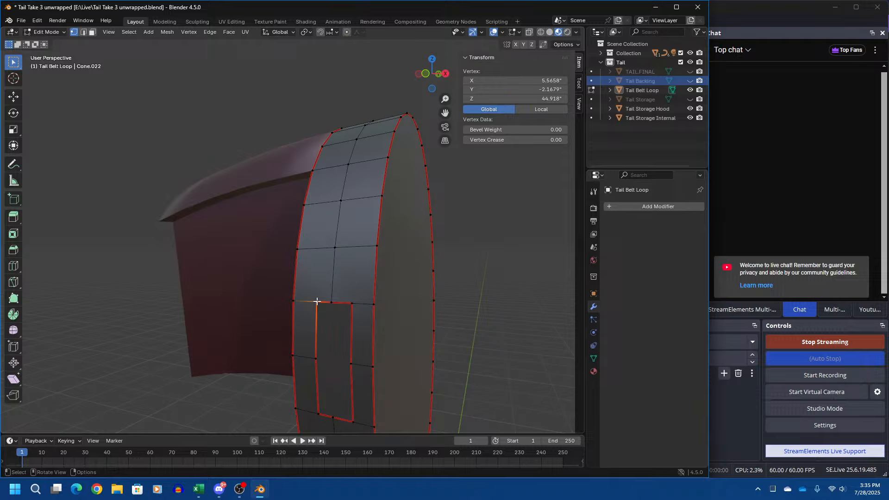
scroll(354, 222, down, 2)
middle_drag(353, 222, 375, 243)
click(317, 287)
middle_drag(465, 284, 401, 282)
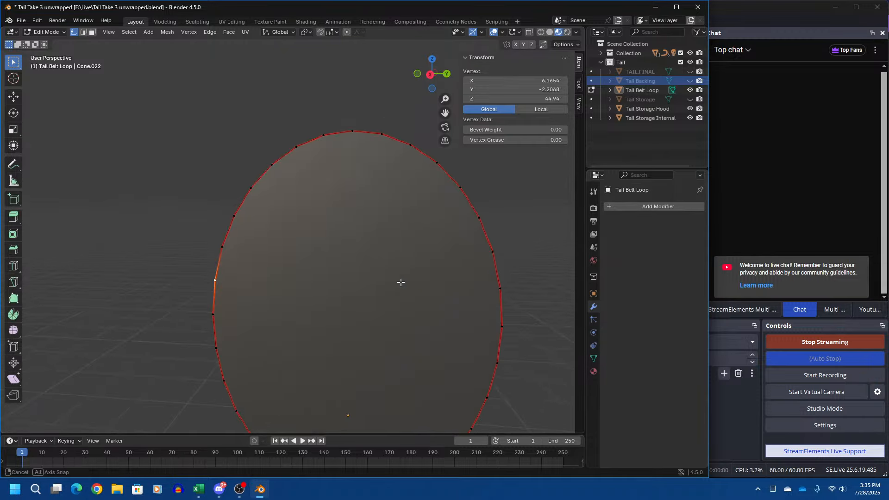
ctrl+shift+click(500, 287)
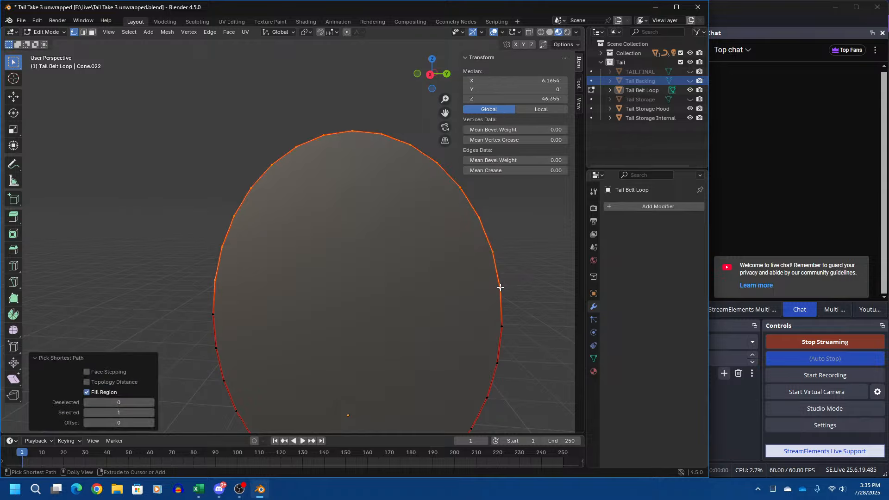
middle_drag(507, 287, 471, 284)
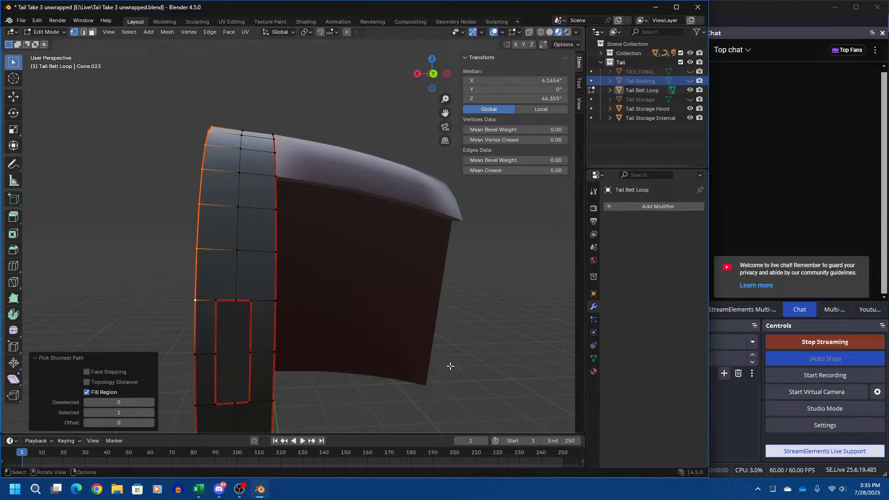
right_click(449, 365)
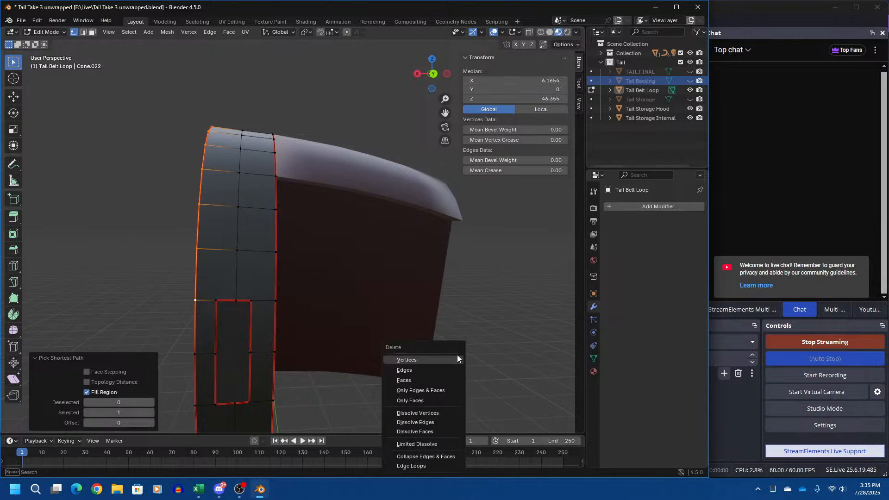
click(647, 91)
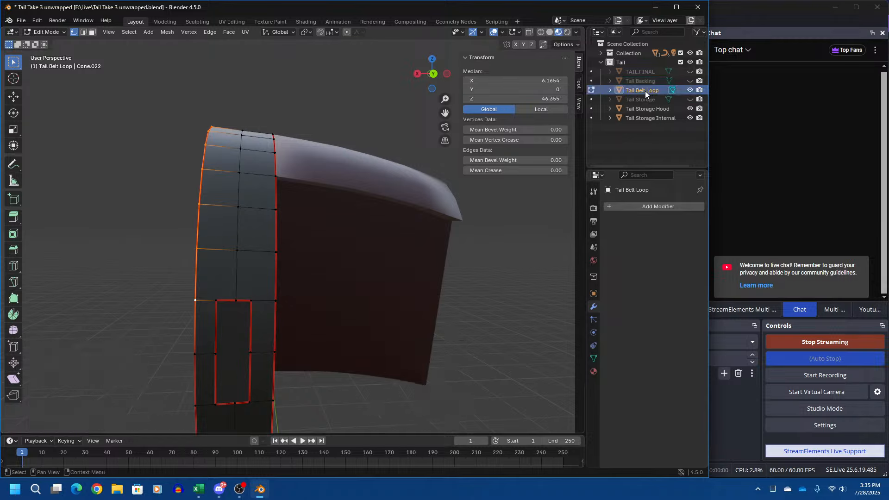
key(x)
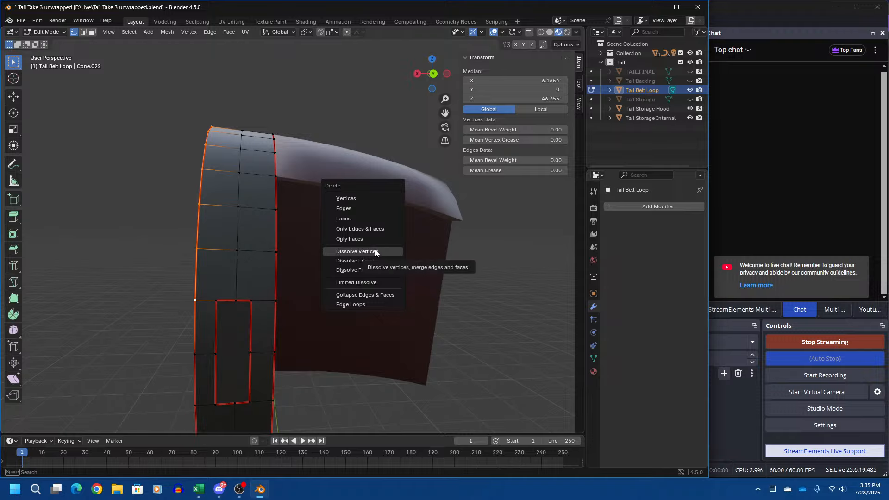
click(374, 250)
- Connect the topmost remaining outer rim vertices on the two sides of the belt loop with a straight edge
middle_drag(370, 255, 436, 266)
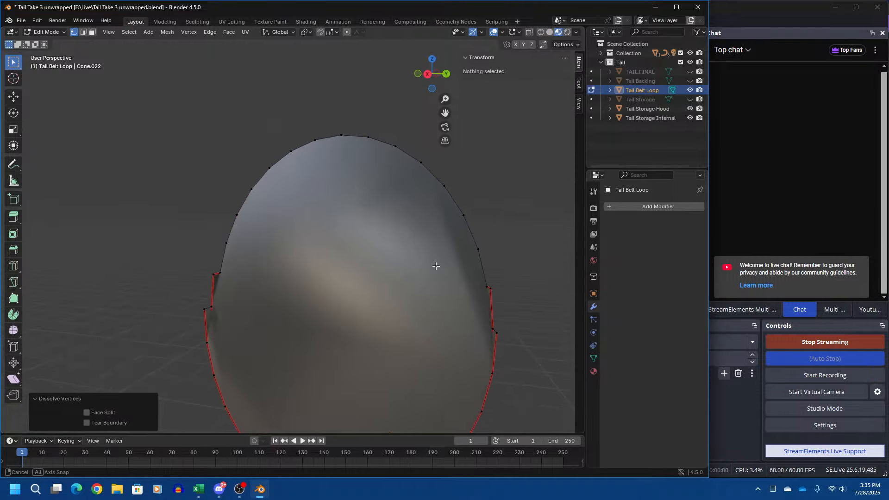
click(204, 309)
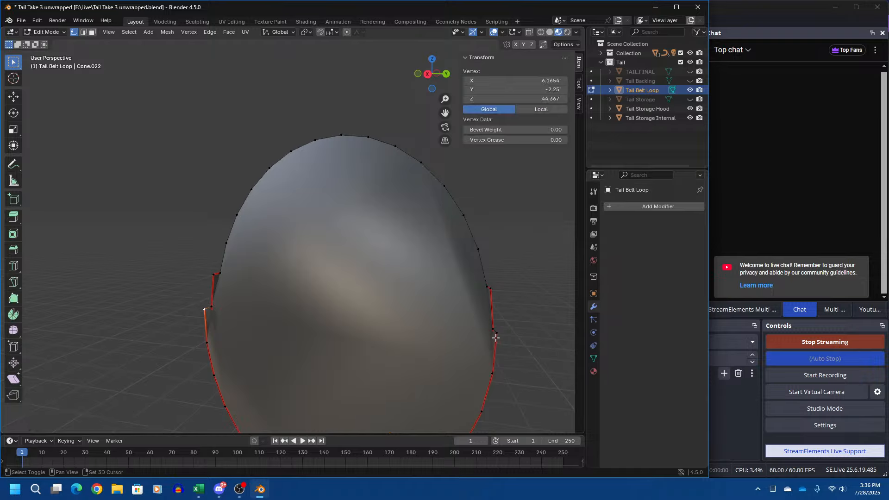
shift+click(496, 333)
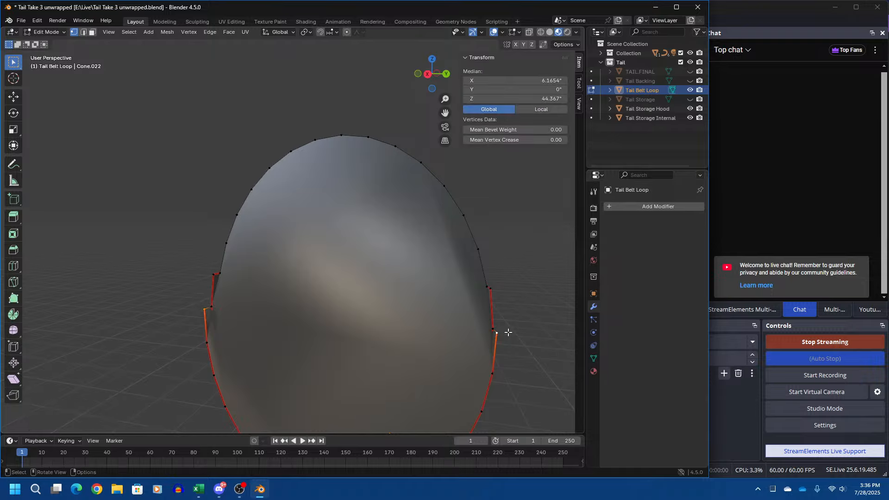
key(f)
- Connect the two panels' upper outer corner vertices, and their upper middle vertices, with edges across the front of the loop
middle_drag(347, 323, 359, 307)
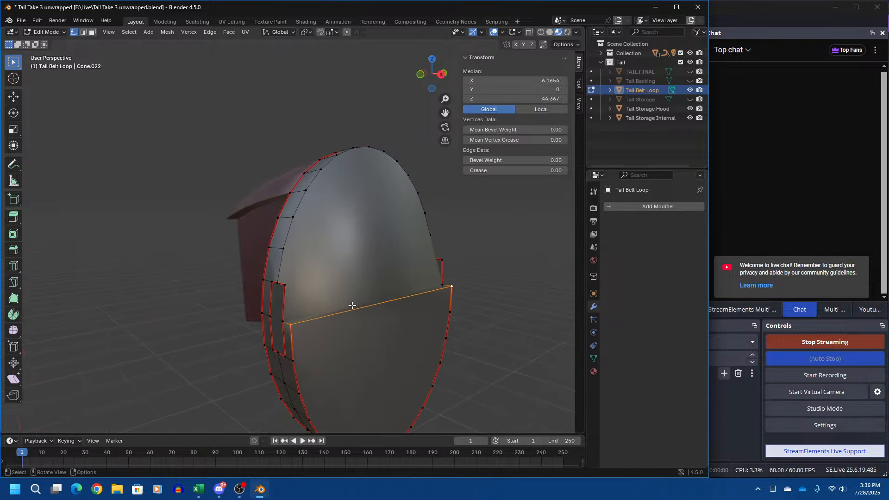
click(290, 286)
middle_drag(290, 286, 426, 309)
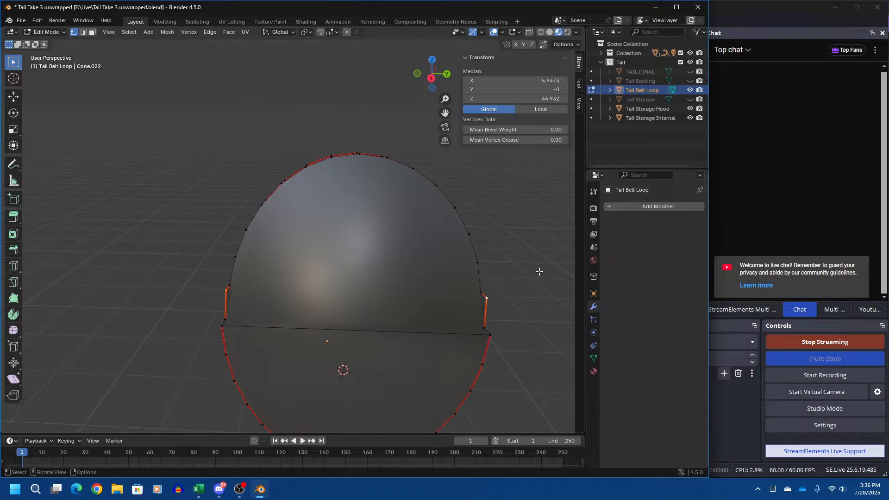
key(f)
middle_drag(401, 284, 268, 295)
click(242, 294)
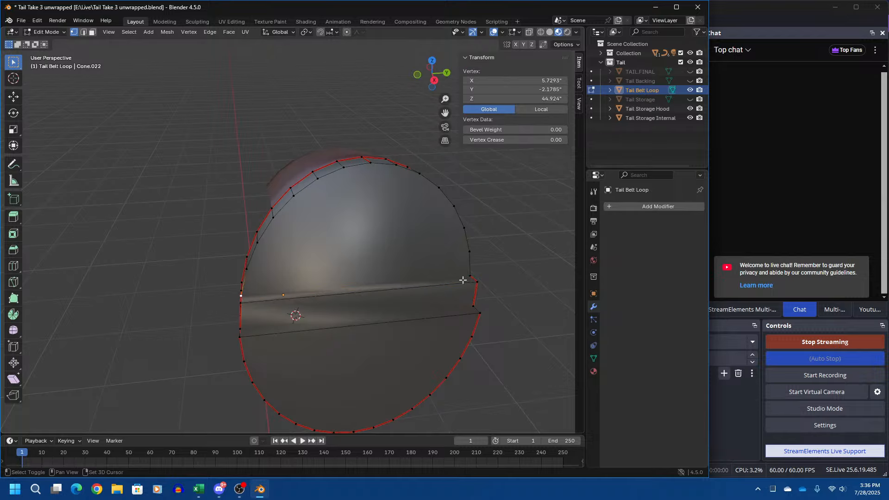
shift+click(470, 276)
key(j)
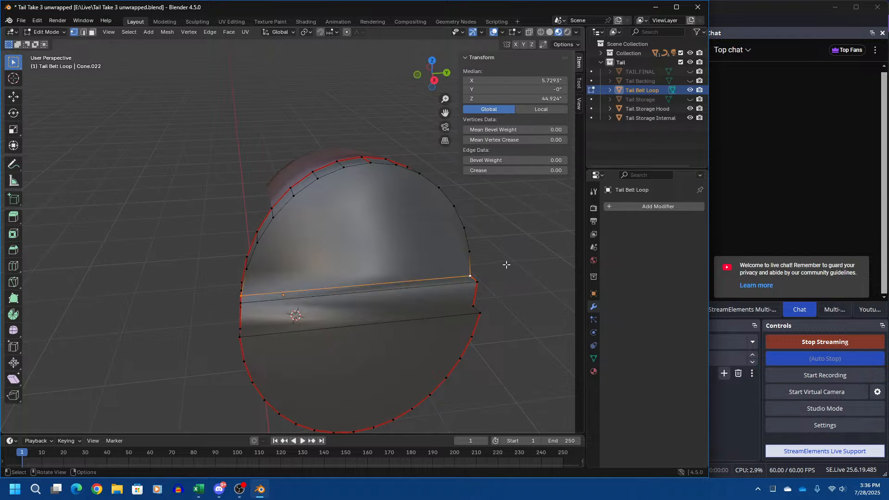
- Join the mid-height side vertices across the rectangular panel on each side of the belt loop
middle_drag(349, 287, 314, 263)
scroll(422, 258, up, 2)
scroll(421, 258, down, 1)
click(296, 279)
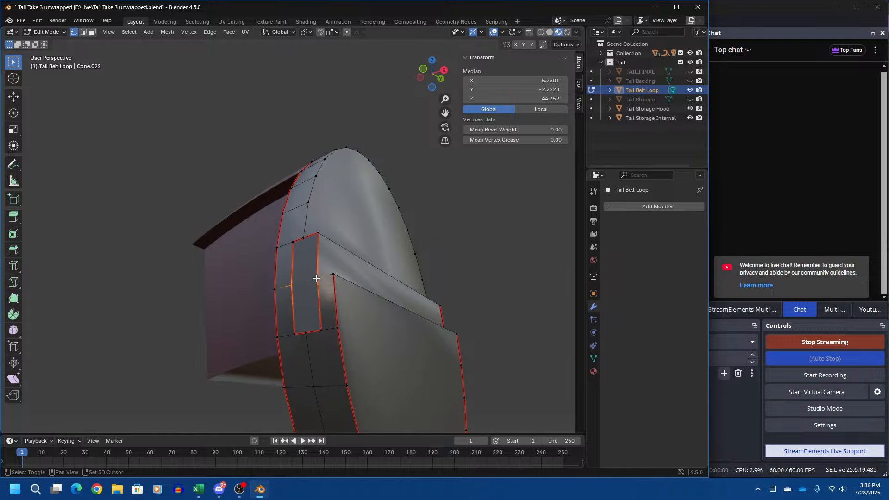
key(ctrl+z)
middle_drag(422, 290, 262, 252)
click(267, 205)
shift+click(318, 215)
key(j)
middle_drag(278, 231, 384, 305)
scroll(380, 222, down, 3)
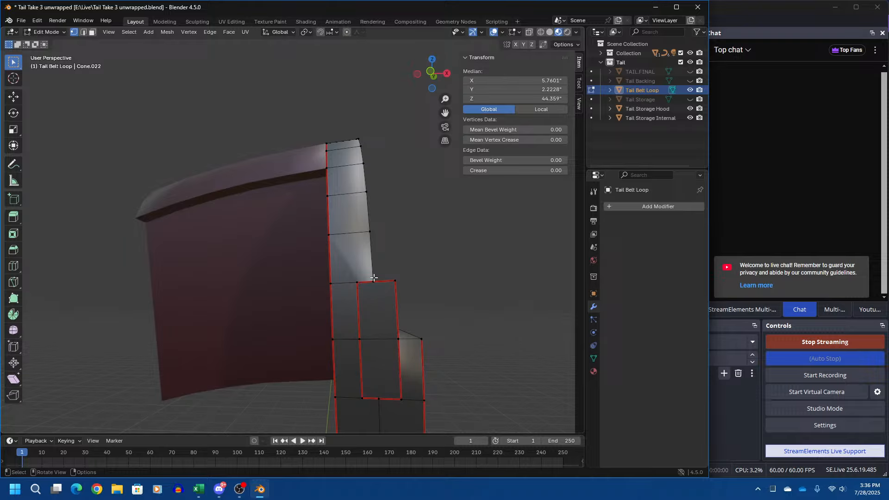
- Select the edge linking the two panels' upper outer corners and mark it as sharp and as a seam
middle_drag(374, 277, 225, 330)
click(83, 32)
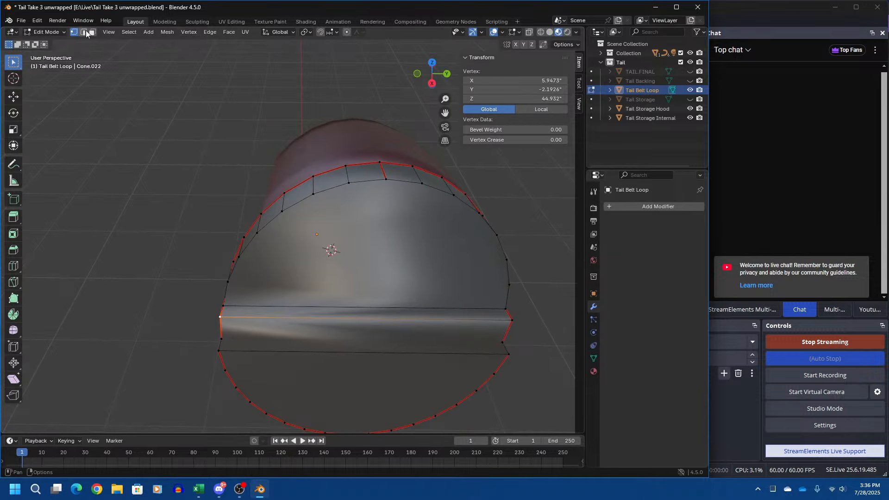
click(317, 316)
right_click(320, 319)
click(317, 317)
right_click(318, 316)
click(304, 294)
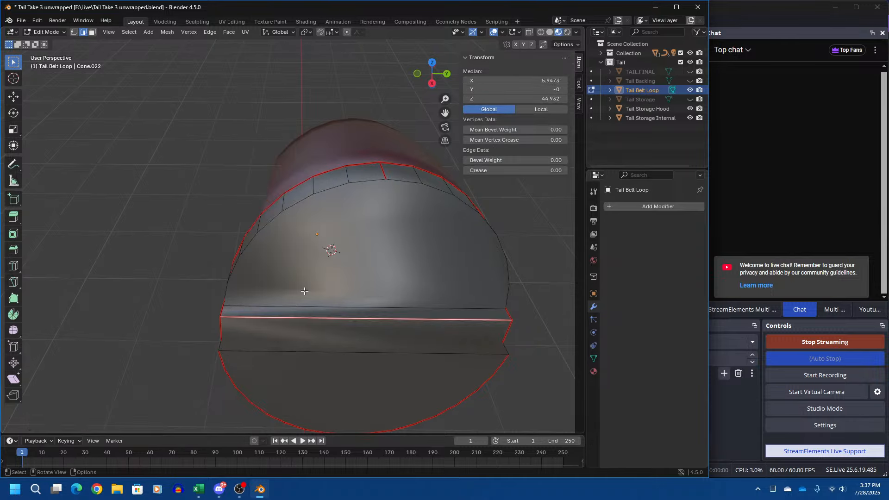
middle_drag(223, 337, 318, 287)
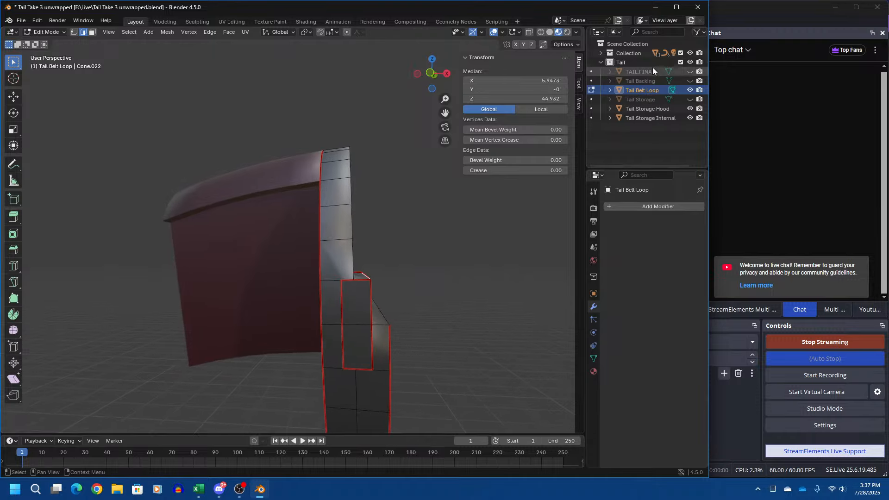
- Dissolve the outer rim vertex at the negative-Y end of the lower cross edge
middle_drag(352, 415, 410, 324)
scroll(426, 342, up, 3)
click(74, 32)
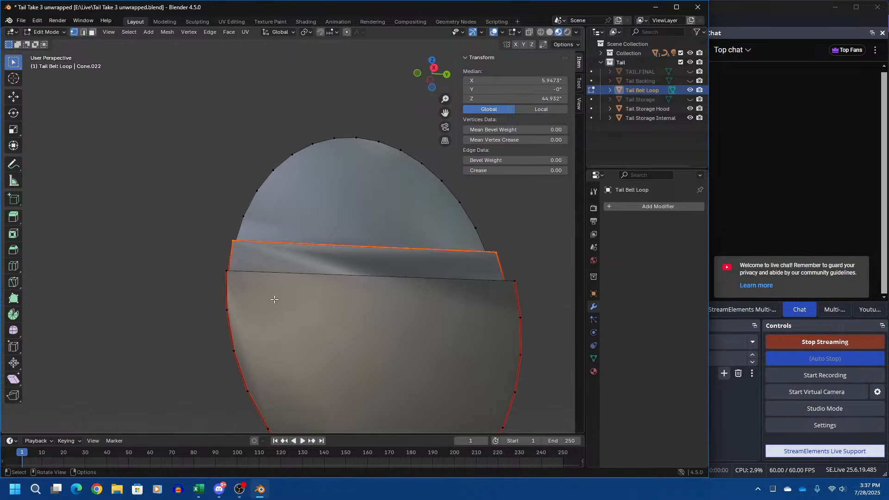
click(223, 274)
middle_drag(223, 274, 290, 327)
right_click(279, 294)
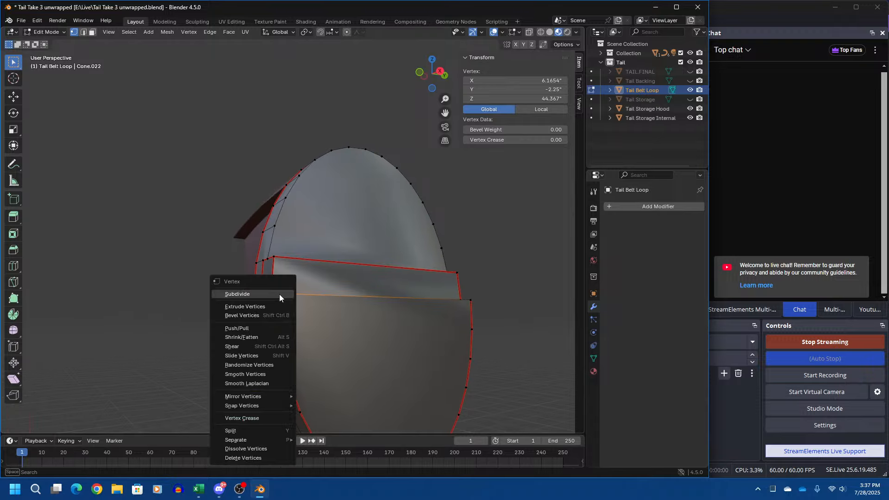
right_click(373, 290)
click(372, 290)
middle_drag(382, 320, 345, 347)
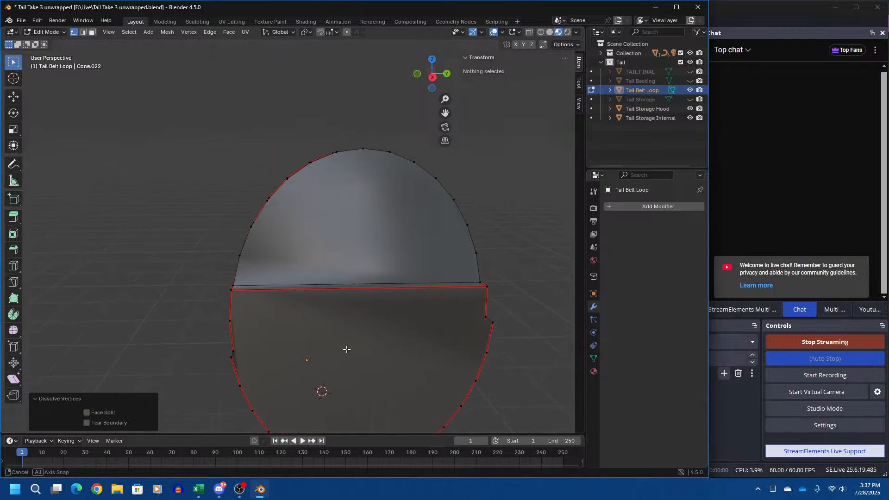
- Connect the first outer rim vertices below the side panels with an edge across the front of the loop
click(231, 358)
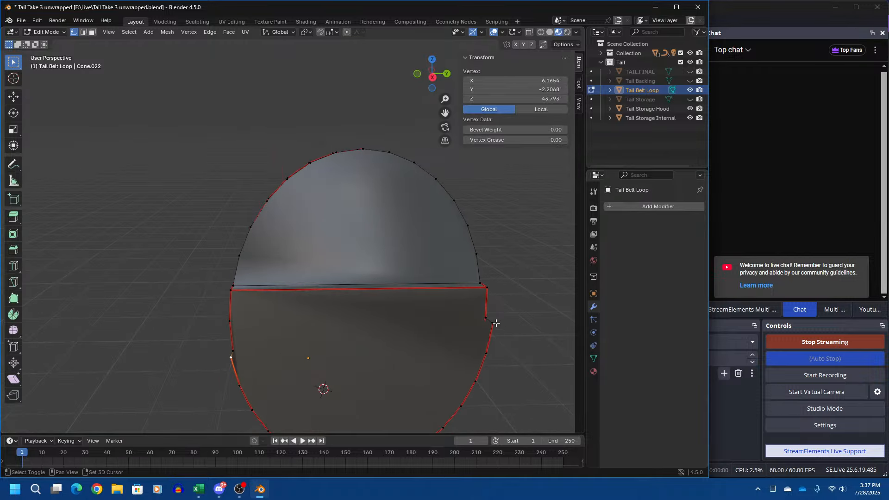
shift+click(491, 322)
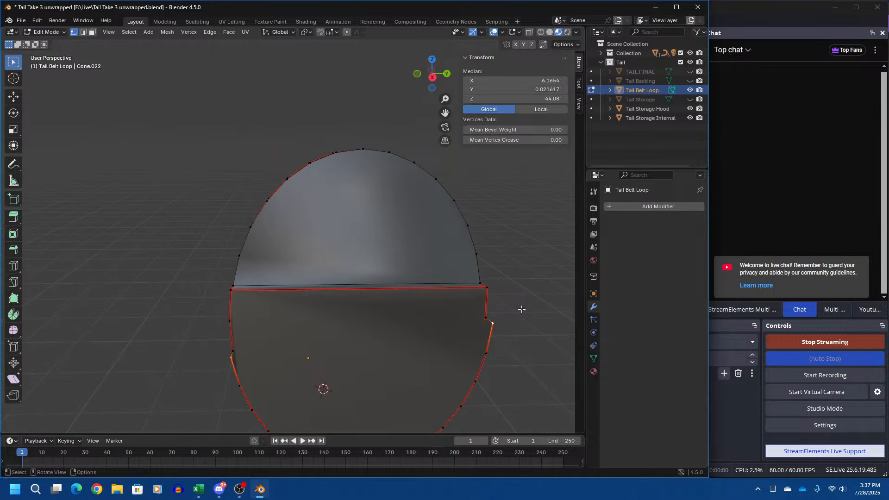
key(j)
mouse_move(377, 329)
middle_down()
mouse_move(441, 327)
mouse_move(383, 342)
middle_up()
scroll(384, 341, up, 3)
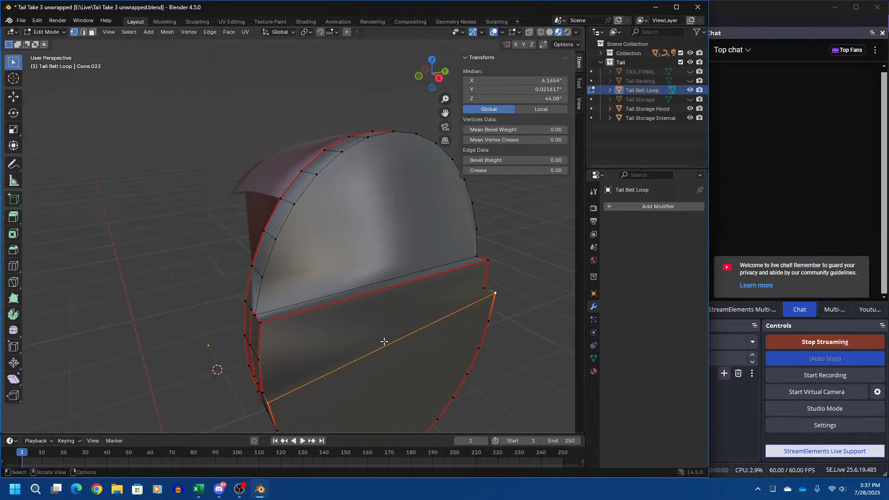
- Join the two side panels' middle outer vertices with an edge across the front of the loop
click(259, 359)
shift+click(484, 288)
key(j)
- Dissolve the outer rim vertex beside the middle cross edge at its positive-Y end
middle_drag(311, 321, 273, 297)
click(564, 319)
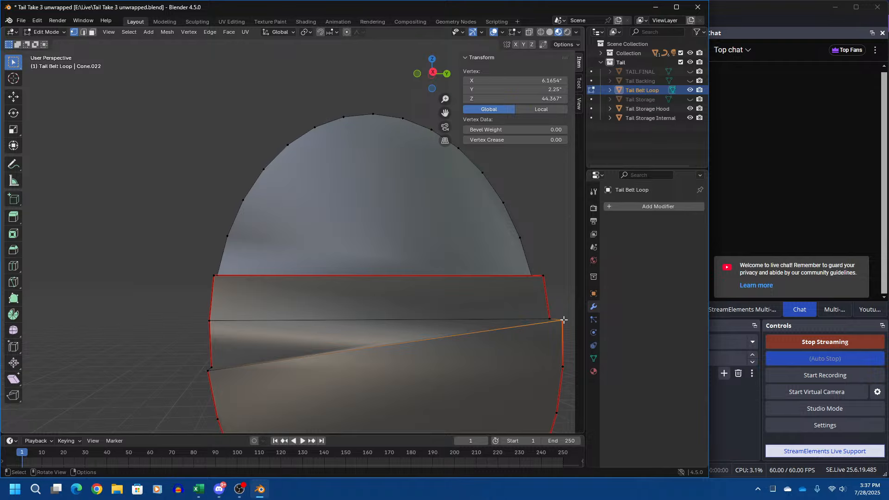
key(x)
click(563, 319)
middle_drag(301, 369, 337, 367)
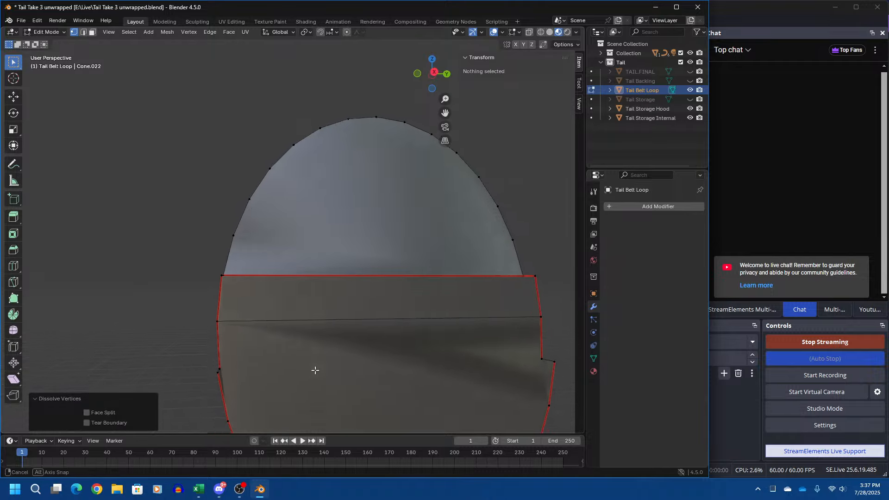
- Connect the two side panels' lower outer corner vertices with an edge across the front of the loop
click(269, 371)
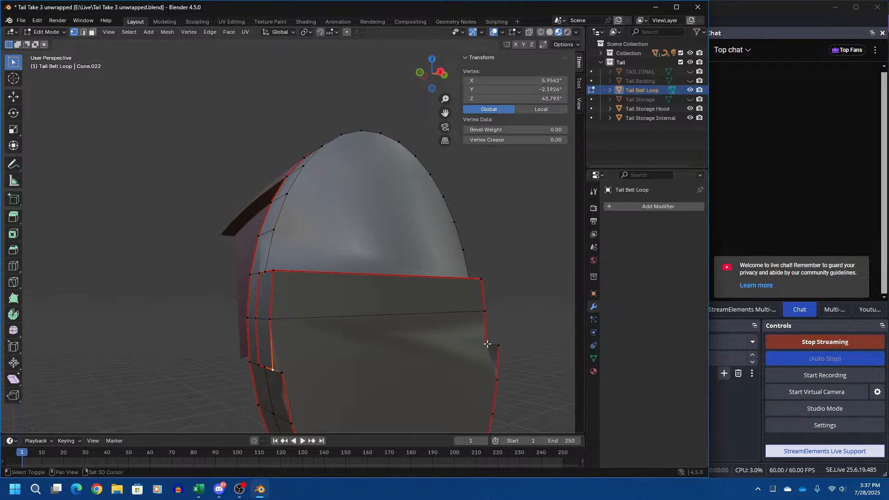
shift+click(487, 343)
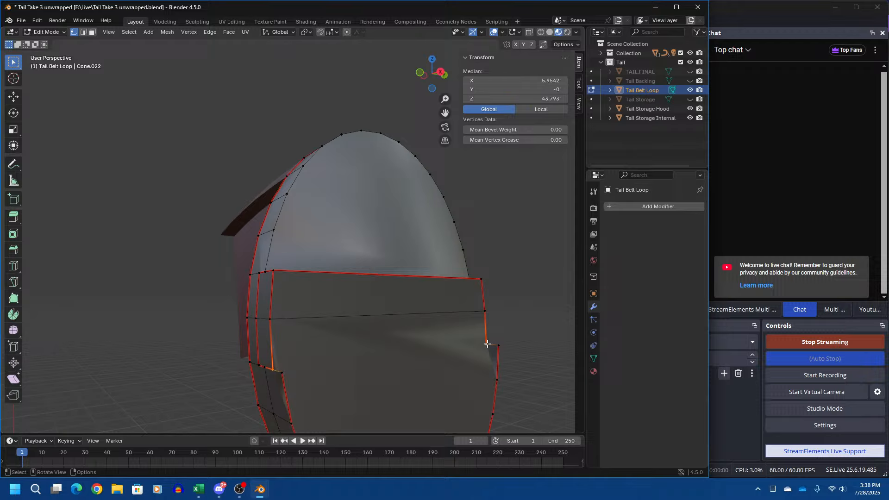
key(j)
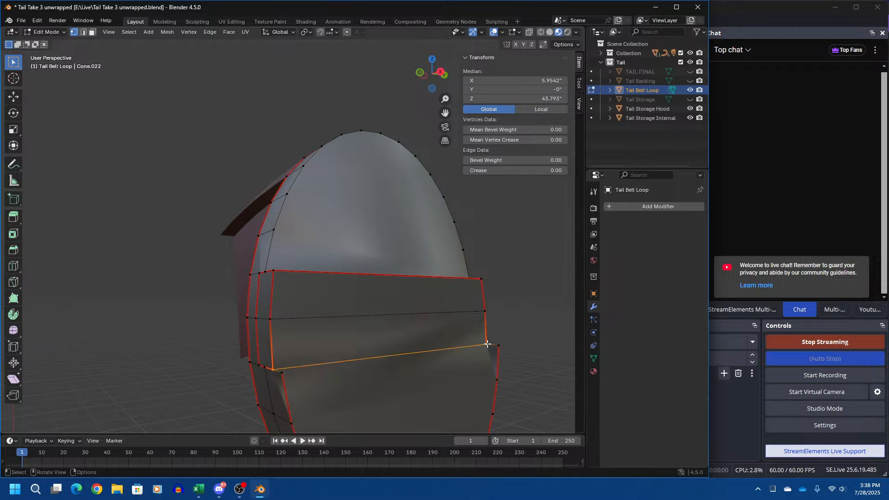
- Mark the edge joining the panels' lower outer corners as a seam and as sharp
click(83, 32)
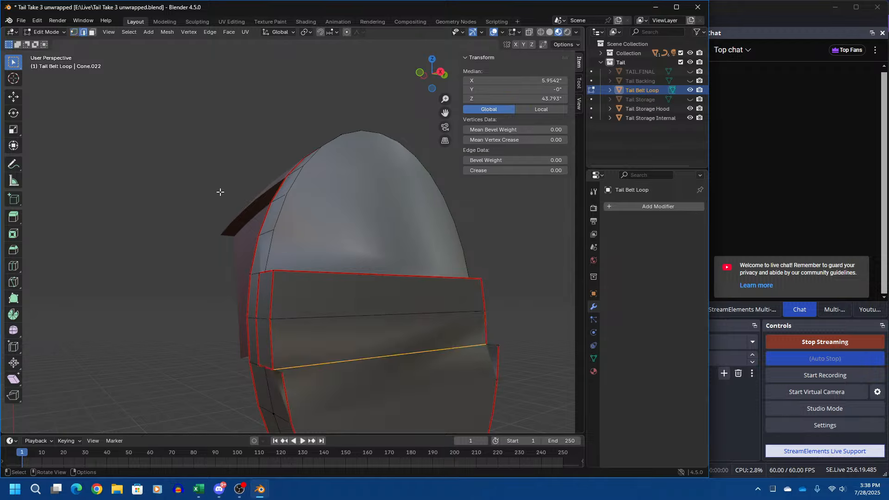
right_click(349, 341)
click(350, 343)
right_click(354, 345)
click(354, 369)
middle_drag(423, 368, 490, 359)
scroll(417, 359, up, 5)
middle_drag(365, 361, 396, 418)
scroll(365, 360, down, 5)
scroll(432, 355, down, 2)
scroll(404, 385, up, 3)
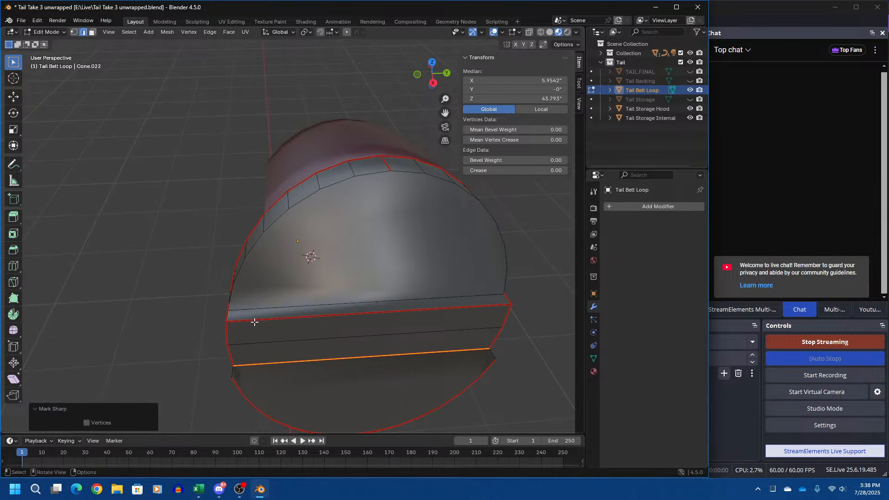
- In vertex selection mode, select the outer rim vertex beside the lower cross edge on the negative-Y side
click(73, 32)
middle_drag(296, 231, 286, 212)
click(210, 380)
scroll(298, 360, down, 3)
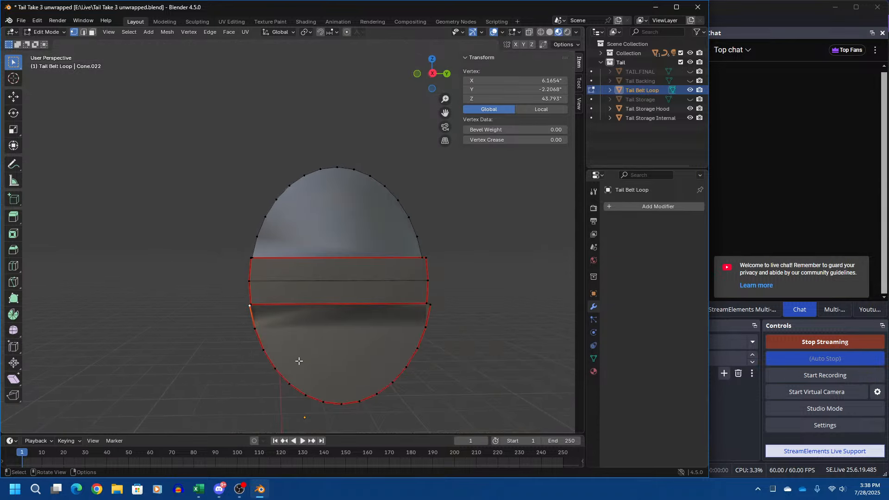
key(alt+Tab)
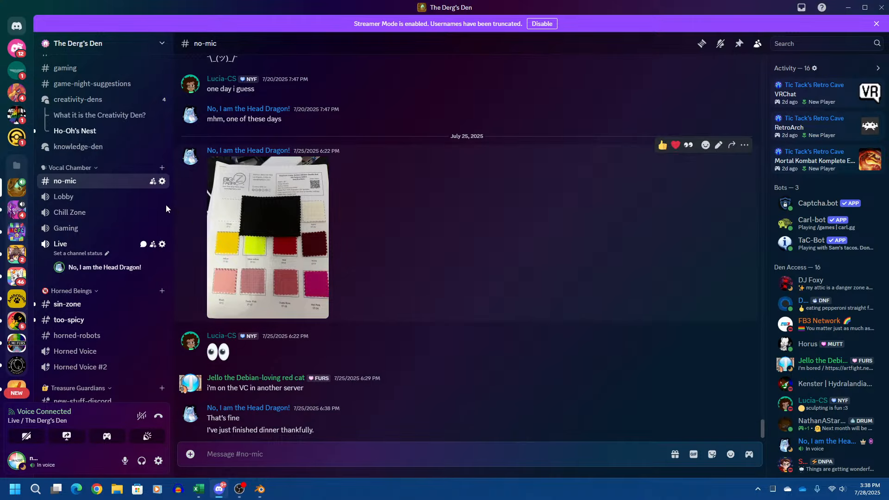
scroll(122, 157, up, 5)
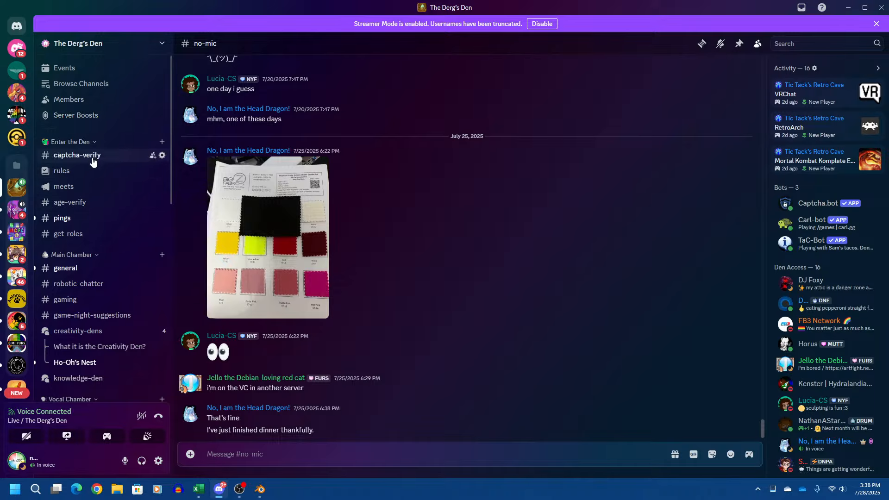
click(88, 217)
text(@)
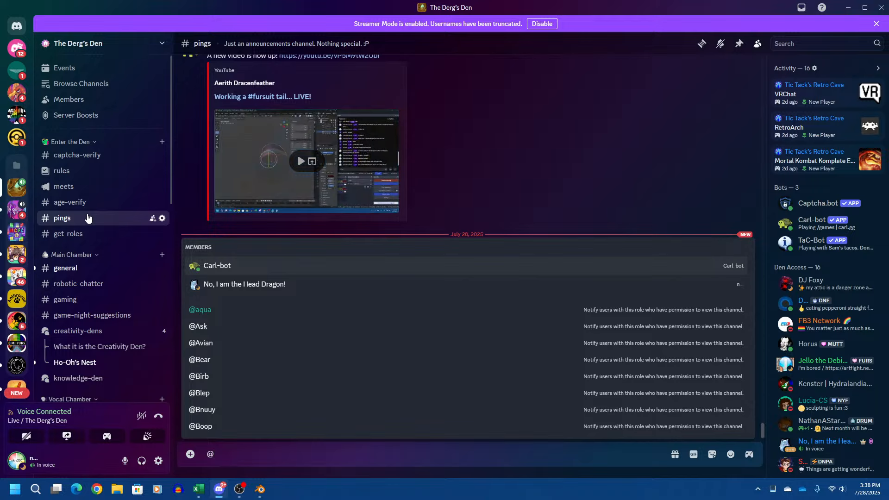
text(here I am live.  Check above)
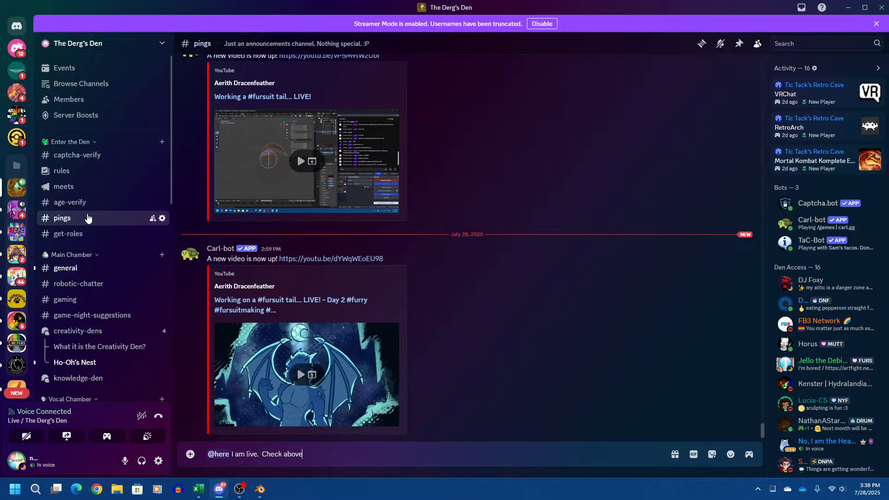
key(Return)
- Switch back to Blender and the front of the belt loop
key(alt+Tab)
key(alt+Tab)
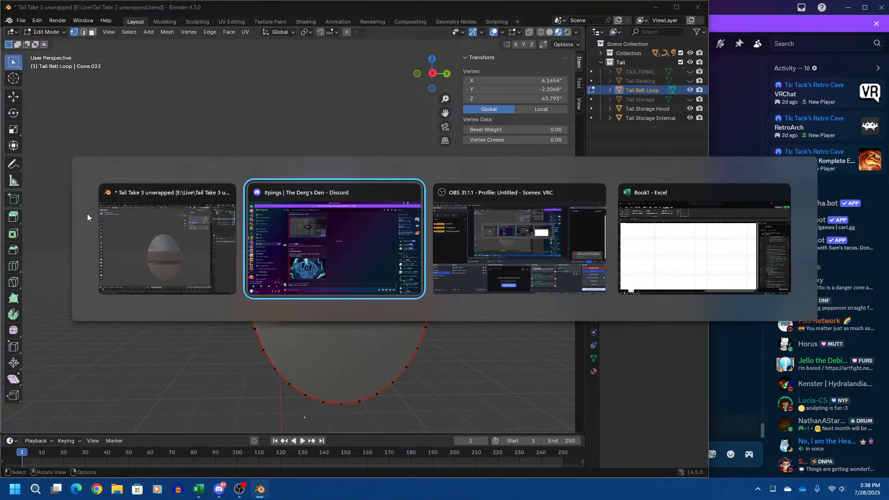
key(alt+Tab)
key(alt+Tab)
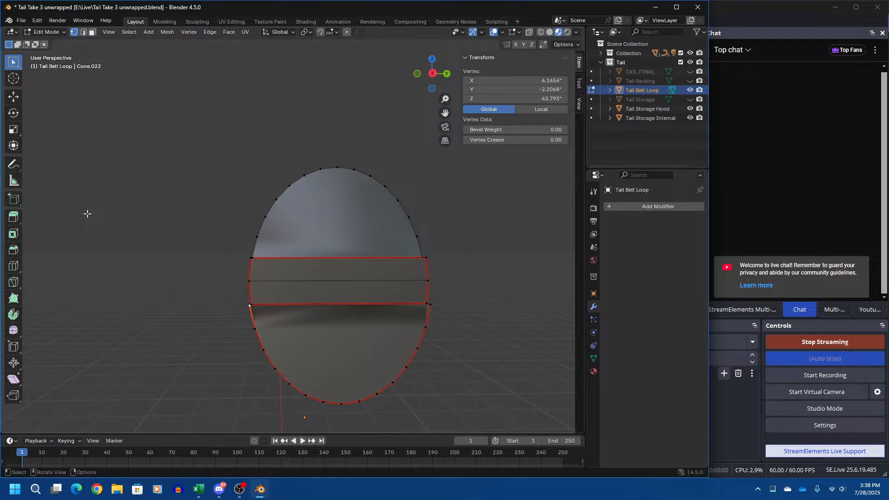
middle_drag(123, 286, 173, 295)
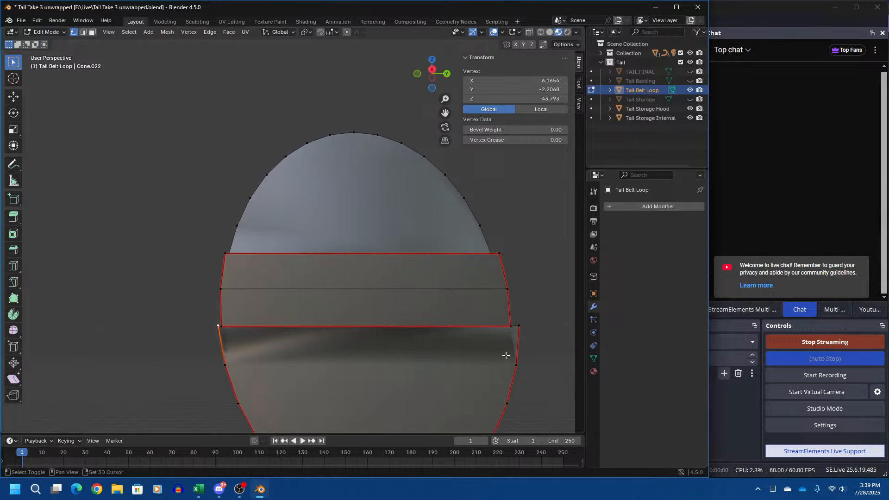
shift+click(519, 326)
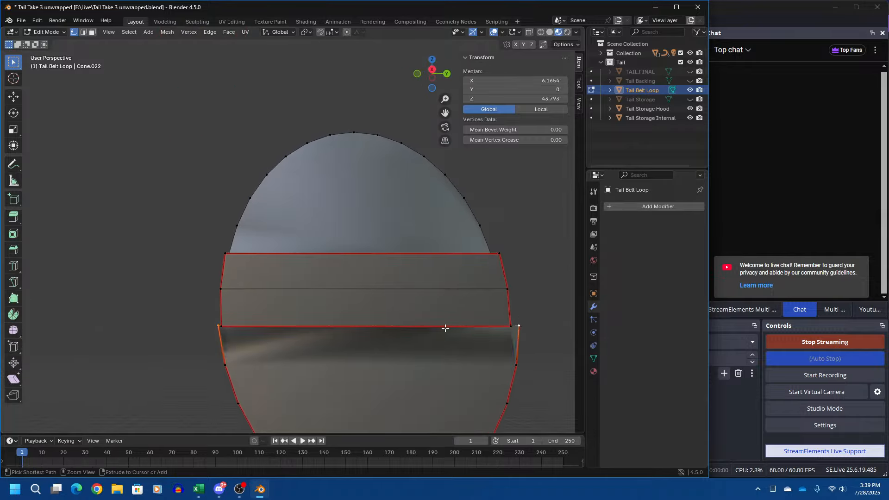
ctrl+click(519, 325)
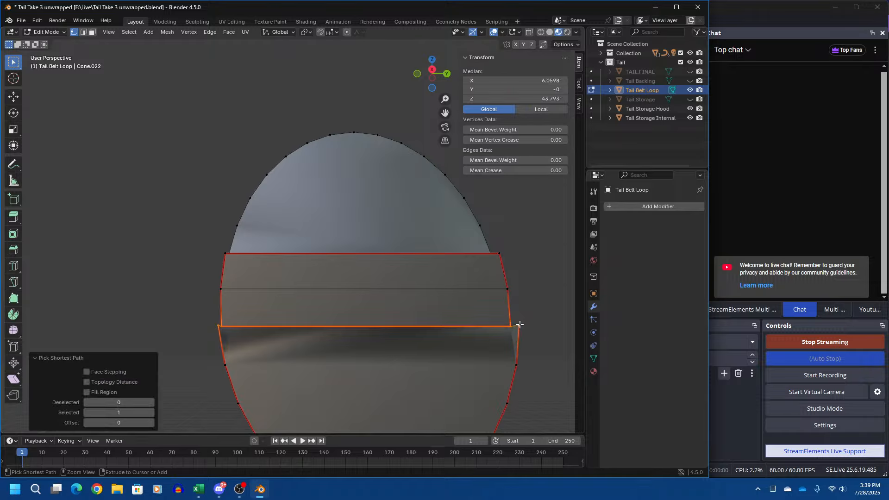
click(519, 325)
click(216, 327)
ctrl+click(512, 367)
- Dissolve the chain of outer rim vertices along the lower half of the loop, from the negative-Y side around to the positive-Y side
click(219, 328)
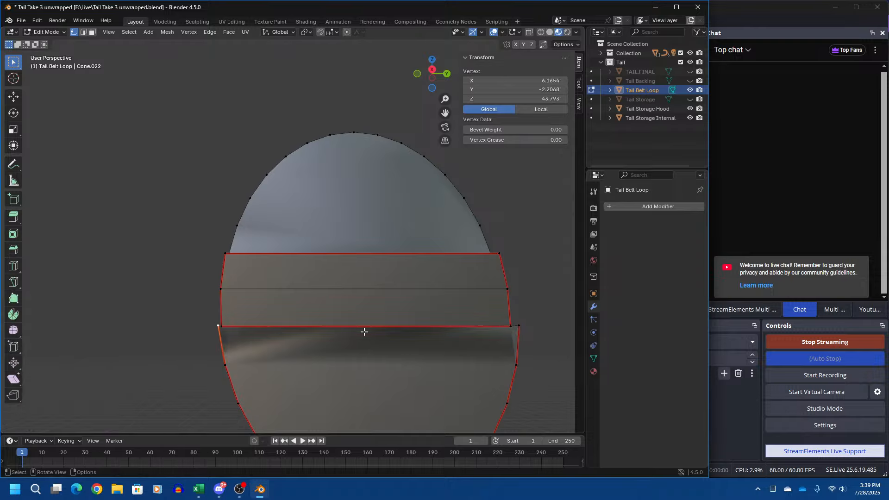
scroll(363, 333, down, 5)
shift+click(320, 318)
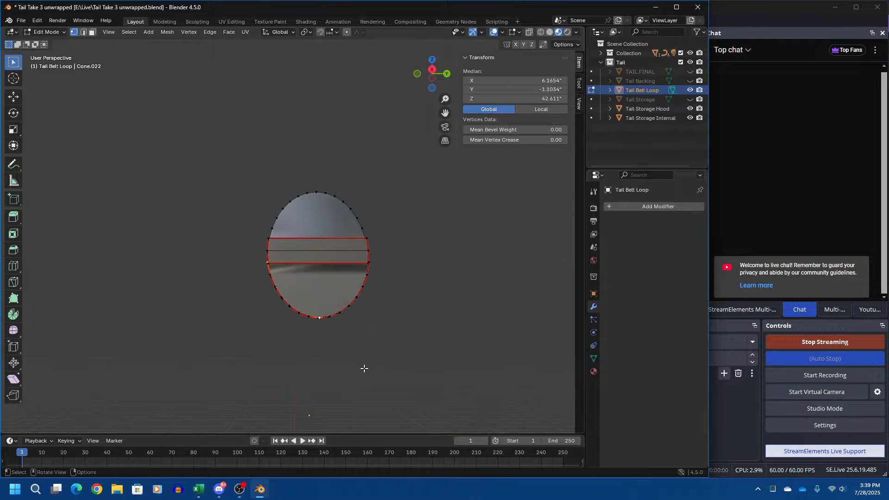
scroll(364, 368, up, 3)
middle_drag(253, 311, 324, 357)
shift+click(360, 390)
shift+click(361, 390)
shift+click(360, 390)
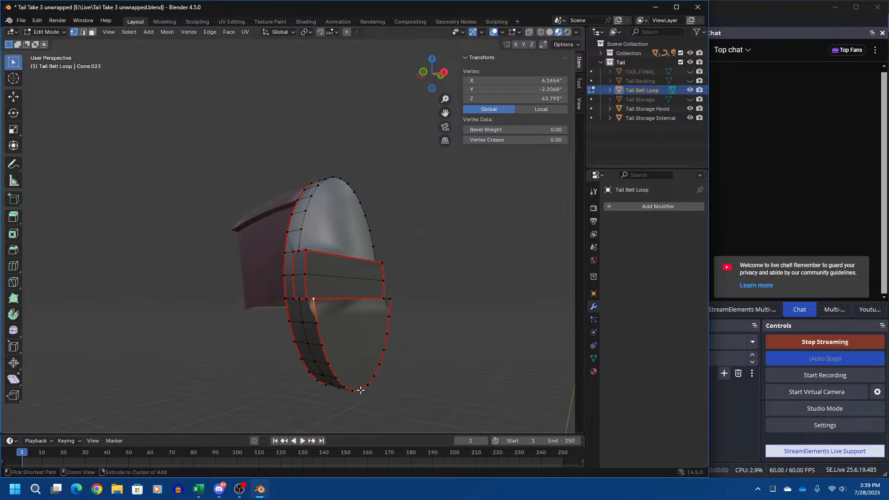
ctrl+click(361, 390)
ctrl+shift+click(389, 319)
ctrl+click(390, 299)
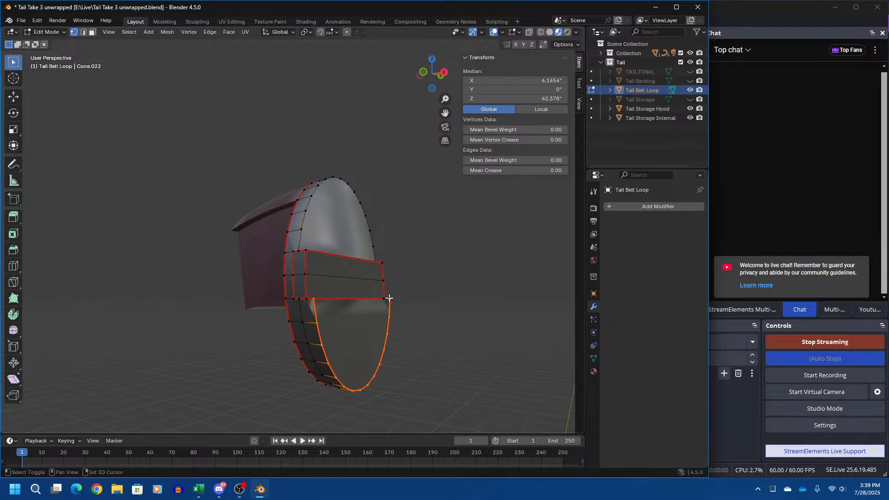
middle_drag(410, 329, 337, 275)
key(x)
click(350, 331)
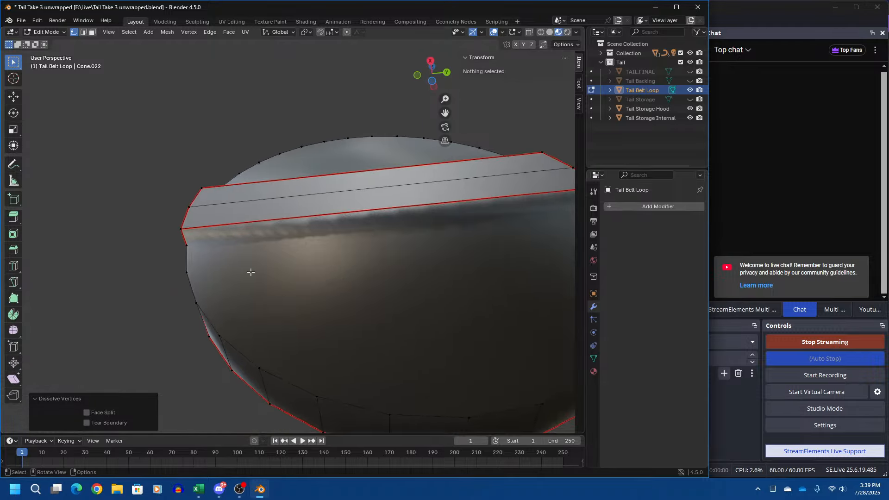
- Join the two vertices just behind the front band's lower corners with an edge across the underside
click(189, 246)
scroll(446, 254, down, 3)
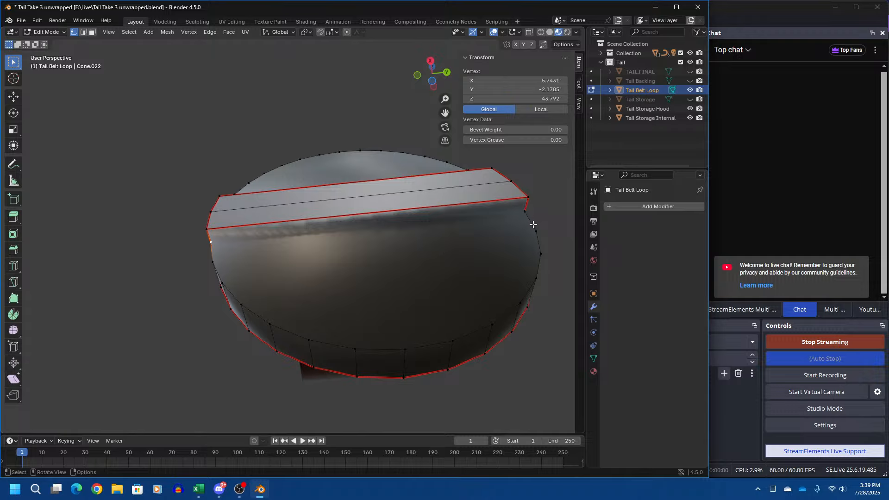
shift+click(525, 212)
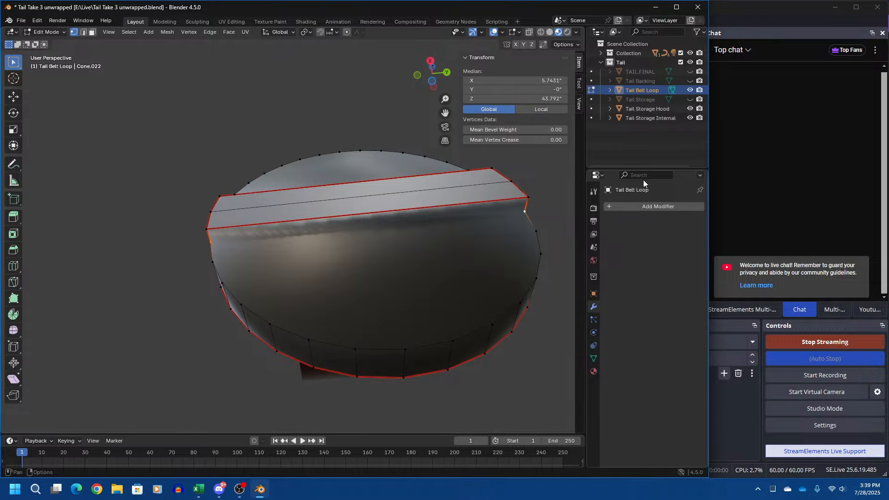
key(f)
middle_drag(392, 236, 465, 337)
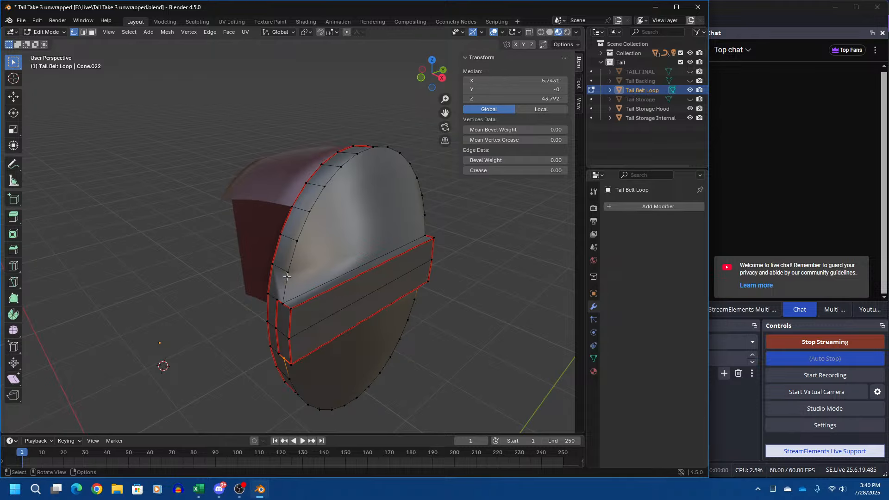
middle_drag(286, 274, 196, 243)
click(313, 297)
middle_drag(348, 282, 393, 333)
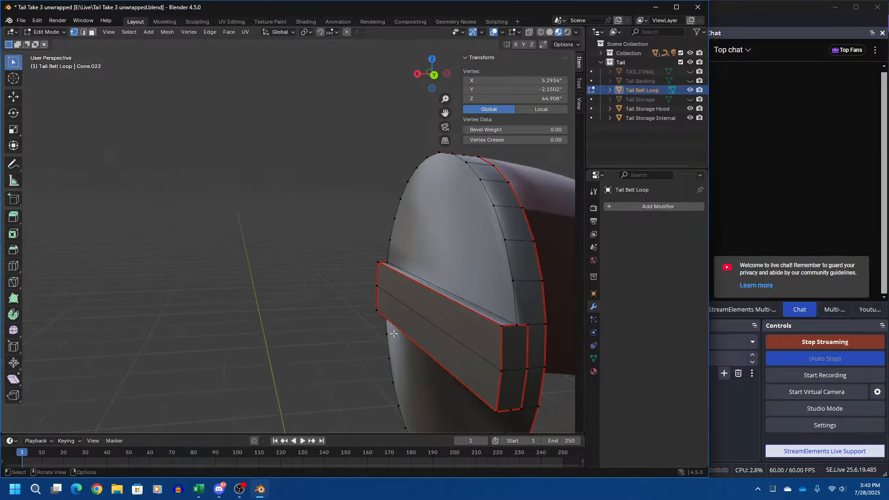
ctrl+click(546, 324)
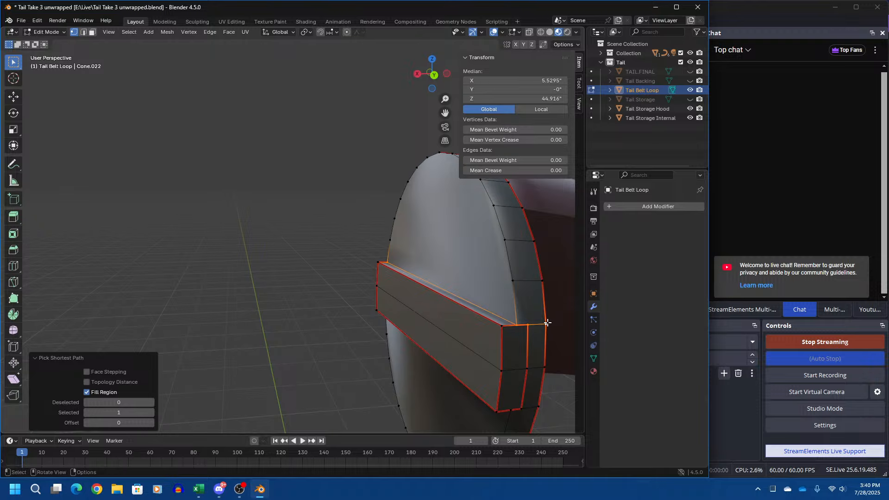
- Dissolve the rear rim vertices along the loop's upper arc, from one side panel over the top to the other
click(545, 323)
middle_drag(505, 316, 394, 231)
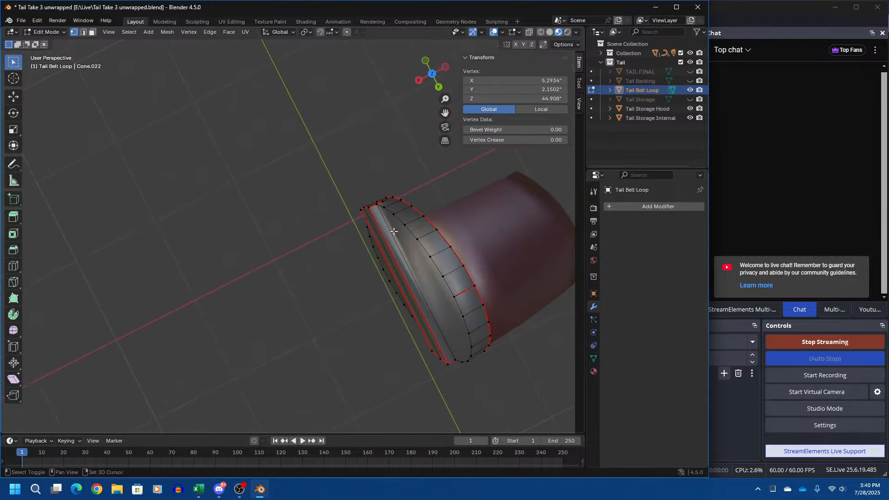
ctrl+click(463, 266)
ctrl+shift+click(401, 203)
middle_drag(400, 202, 218, 193)
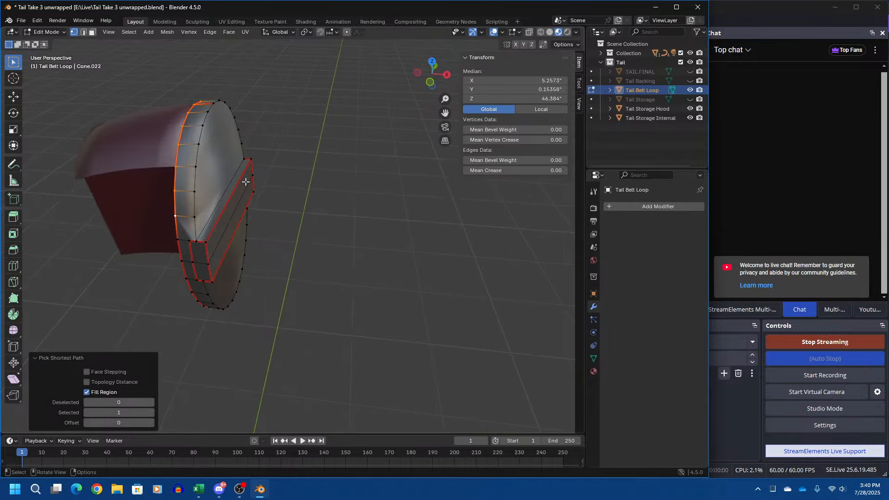
shift+click(177, 238)
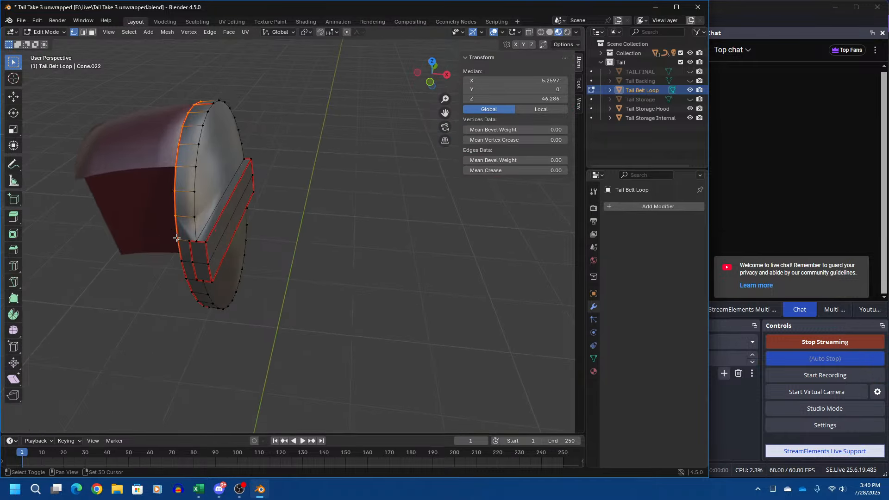
key(x)
click(210, 195)
middle_drag(213, 198, 456, 163)
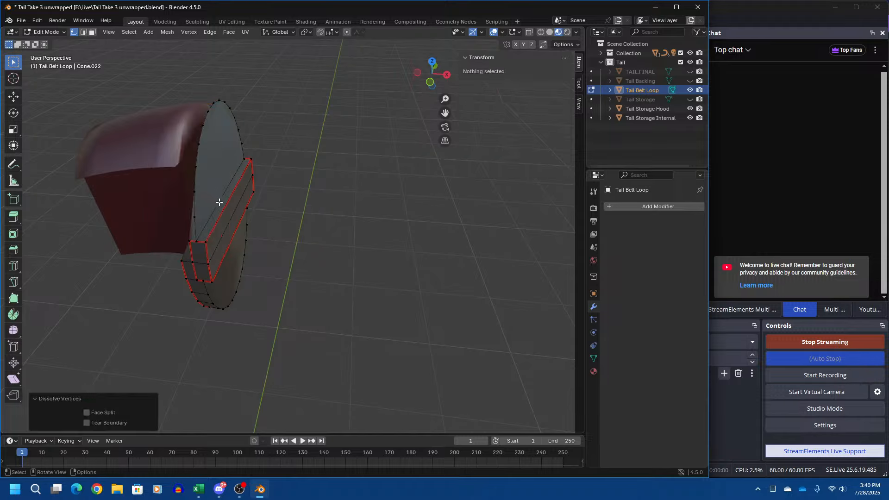
mouse_move(393, 176)
middle_down()
mouse_move(324, 188)
mouse_move(383, 177)
middle_up()
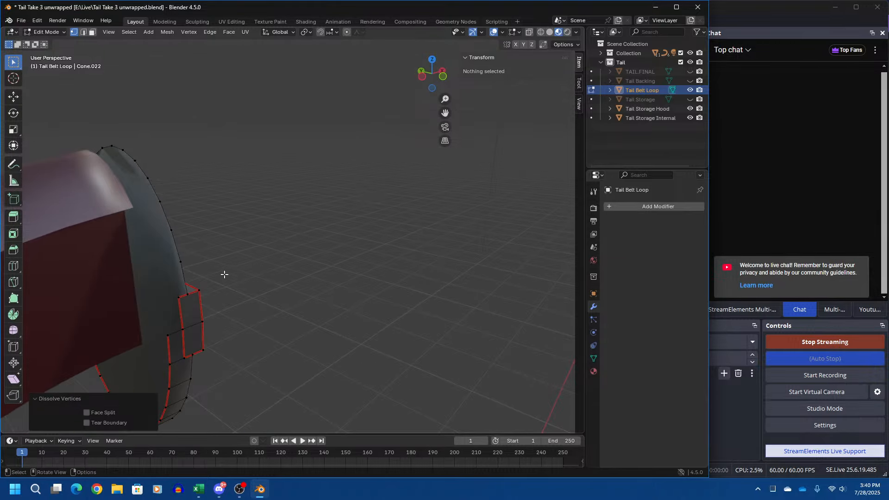
- Join the front band's two upper rear corner vertices with an edge running across the loop
click(179, 299)
middle_drag(274, 304, 420, 355)
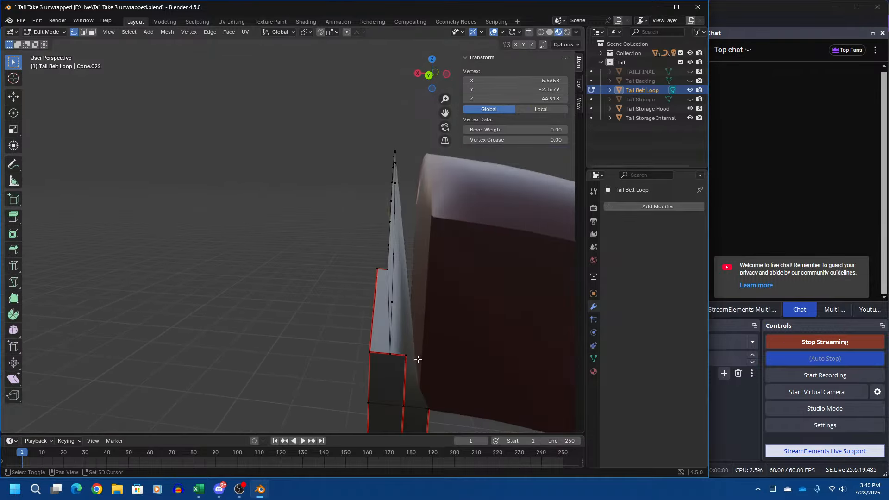
shift+click(401, 355)
key(j)
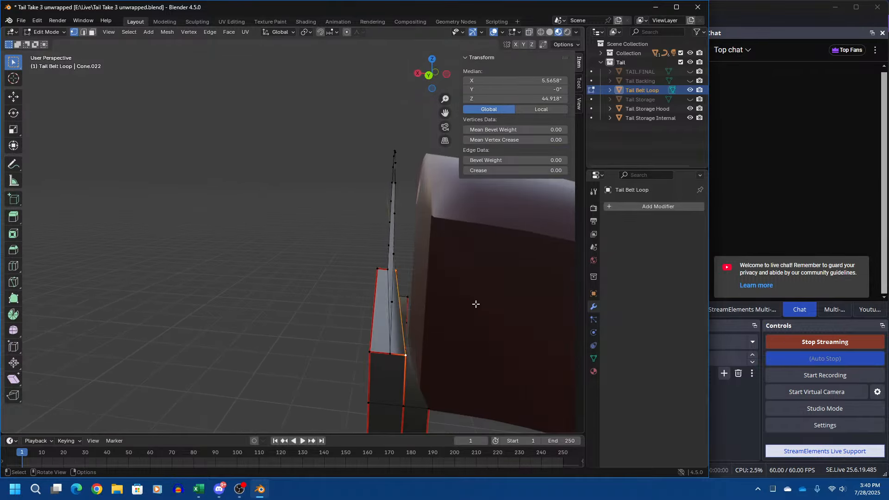
middle_drag(476, 304, 108, 314)
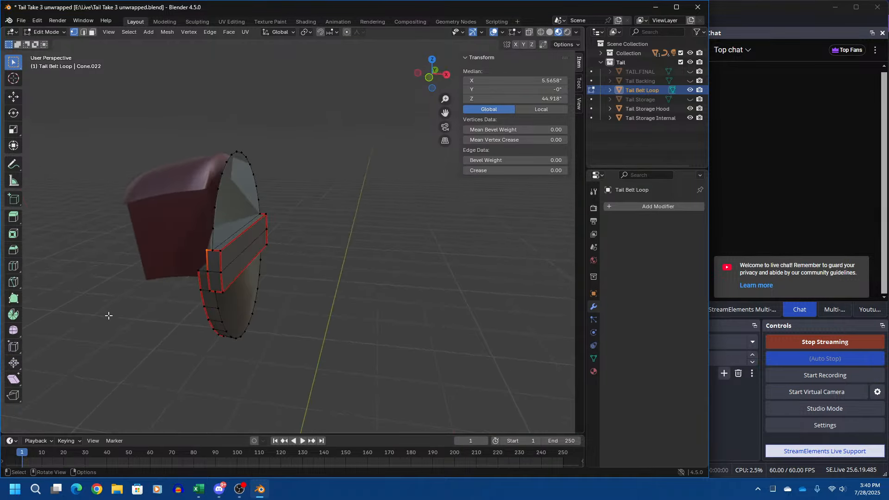
- Dissolve the remaining rim vertices along the loop's upper arc, from one end of the front band over to the other
click(213, 227)
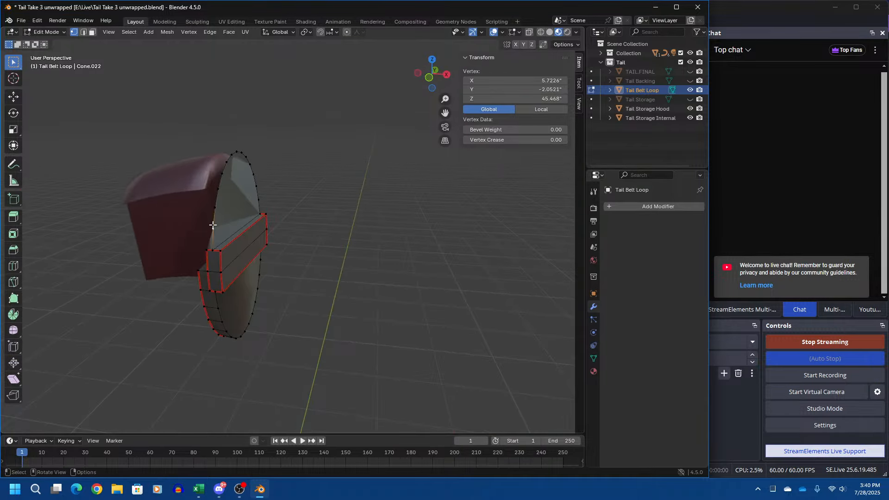
ctrl+shift+click(241, 152)
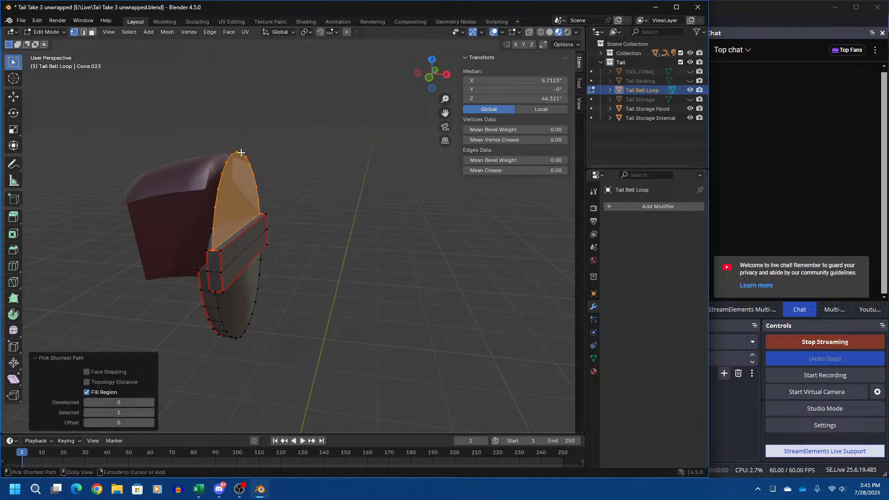
key(x)
click(241, 152)
middle_drag(242, 155, 271, 171)
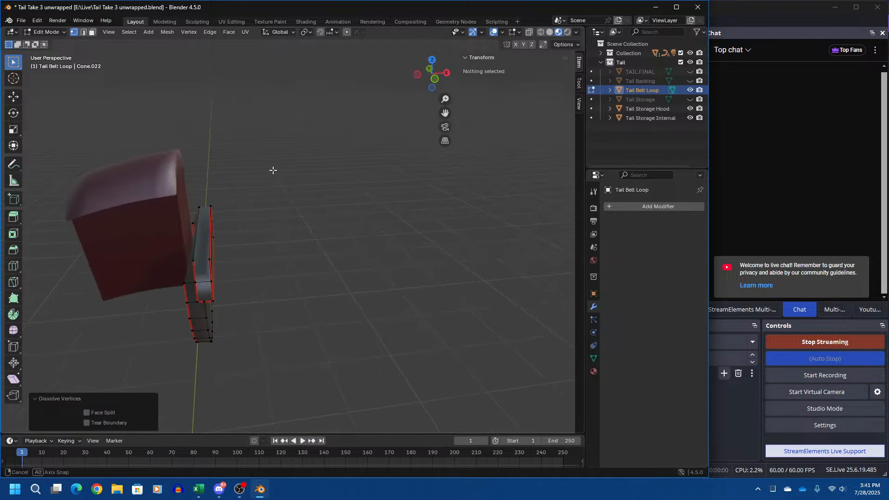
- Mark the short top edges between the front and rear corners at both ends of the band as sharp and as seams
click(199, 206)
shift+click(210, 206)
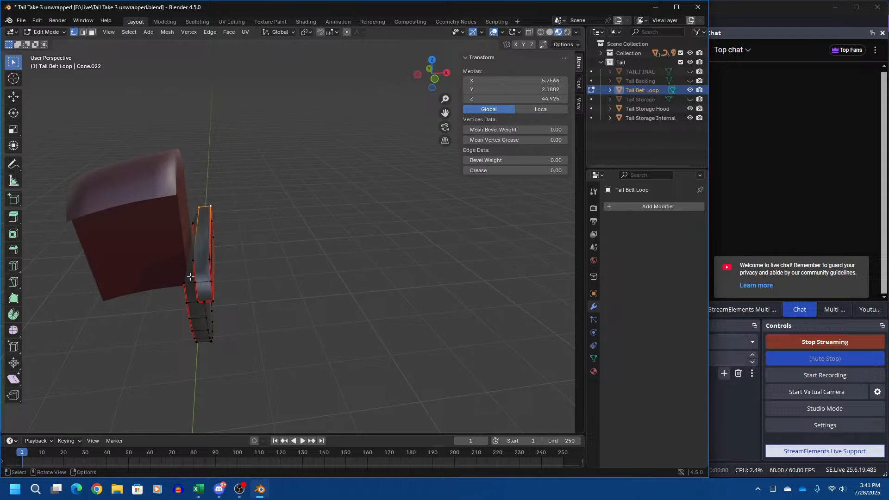
click(195, 262)
shift+click(210, 259)
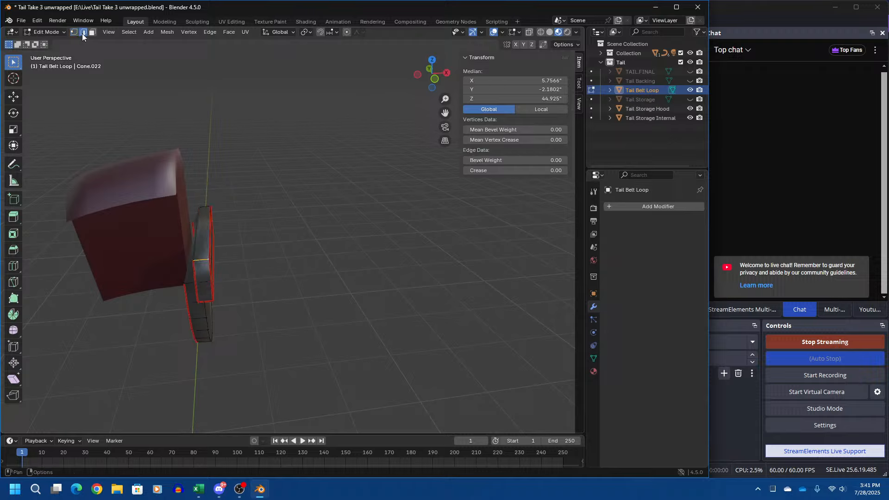
ctrl+click(206, 208)
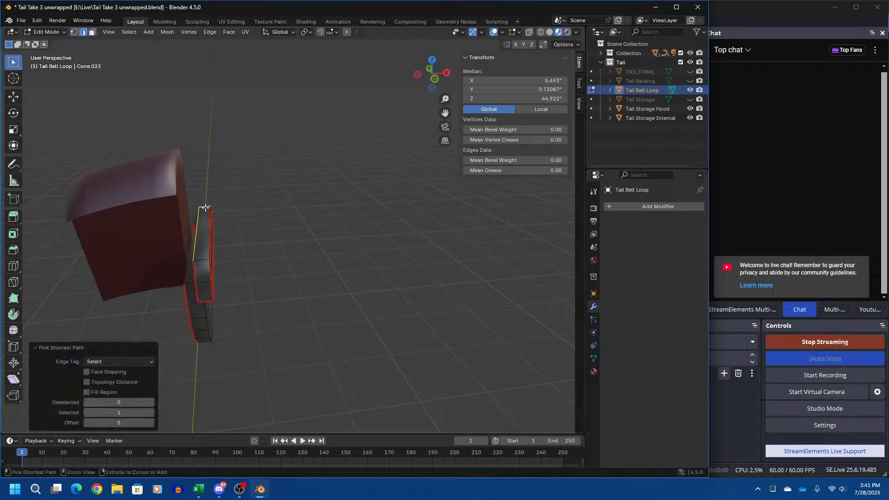
key(ctrl+e)
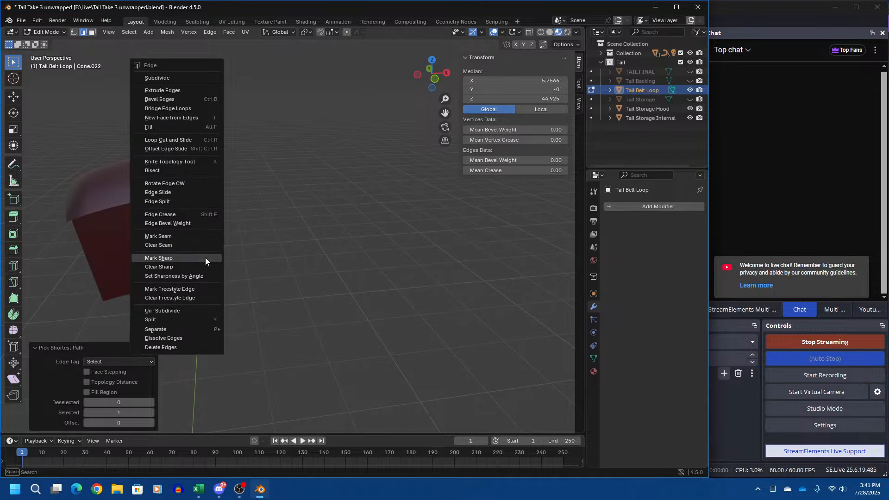
click(205, 257)
key(ctrl+e)
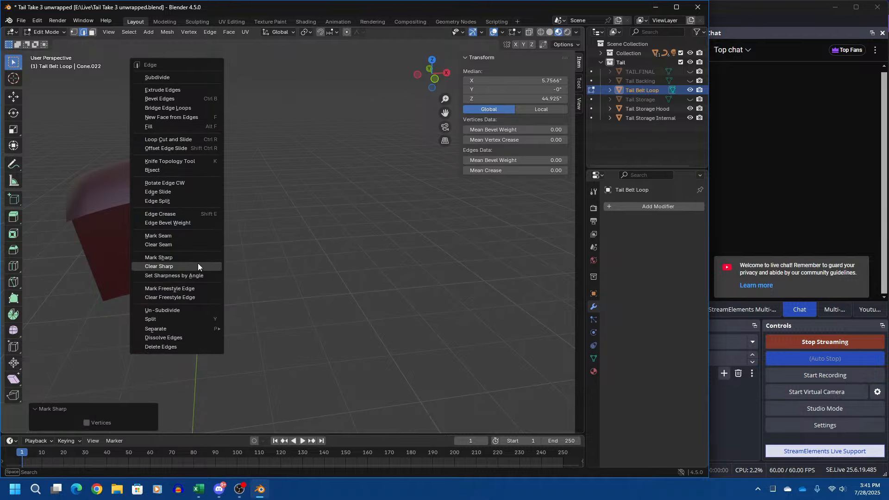
click(193, 235)
middle_drag(210, 250, 239, 275)
- Join the two mid-height rear vertices at the ends of the band with an edge across its back
click(239, 276)
click(74, 32)
middle_drag(212, 225, 247, 218)
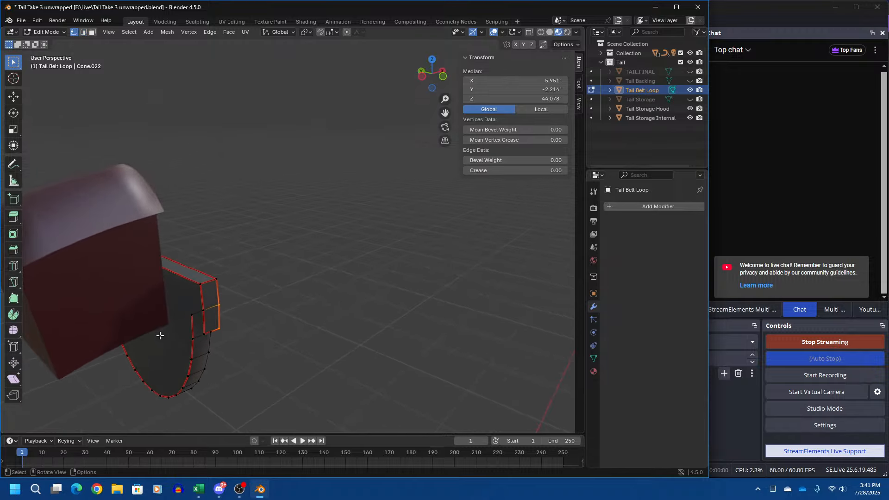
click(201, 310)
middle_drag(201, 310, 237, 277)
shift+click(338, 265)
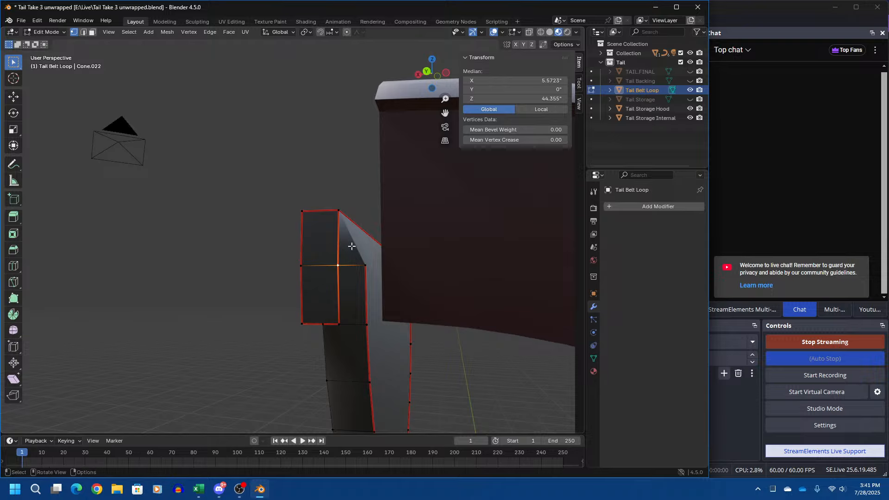
middle_drag(338, 250, 343, 275)
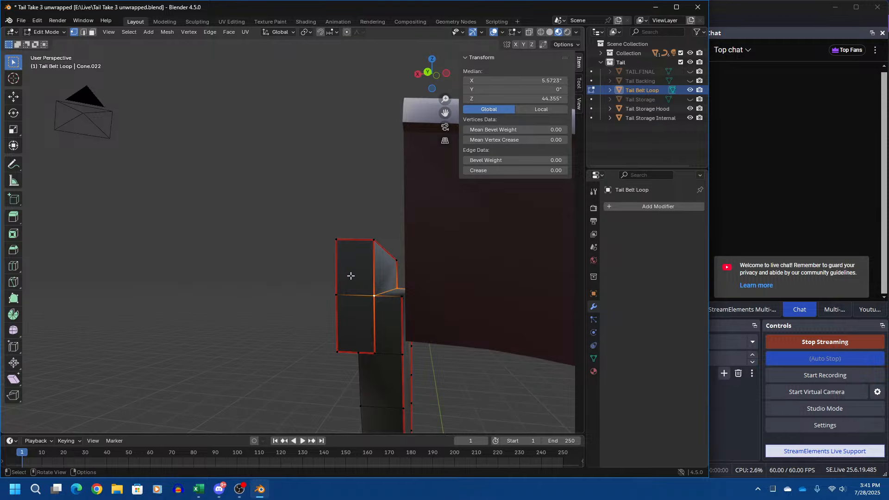
middle_drag(376, 315, 215, 331)
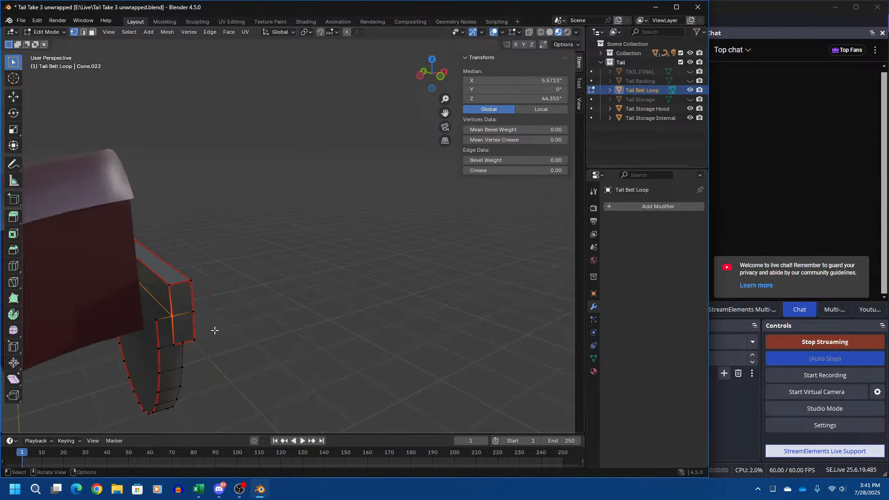
- Dissolve the protruding rear vertex at the band's mid-height on both the negative-Y and positive-Y sides
right_click(161, 320)
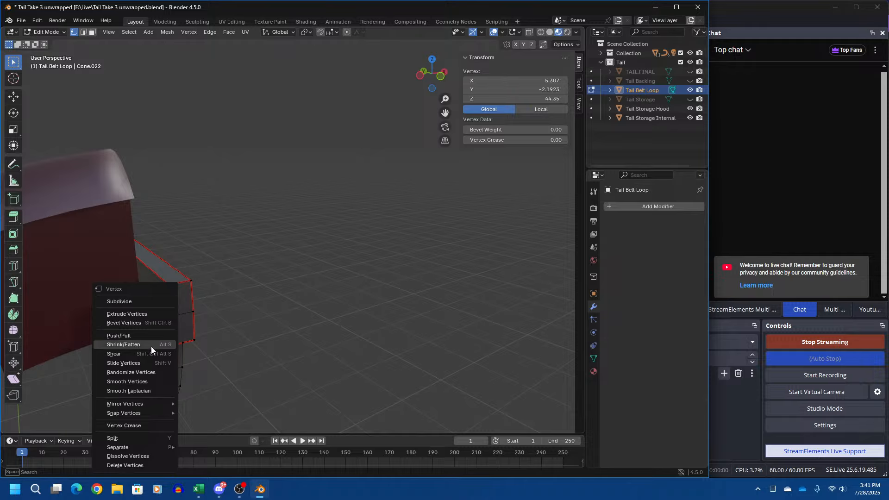
click(145, 330)
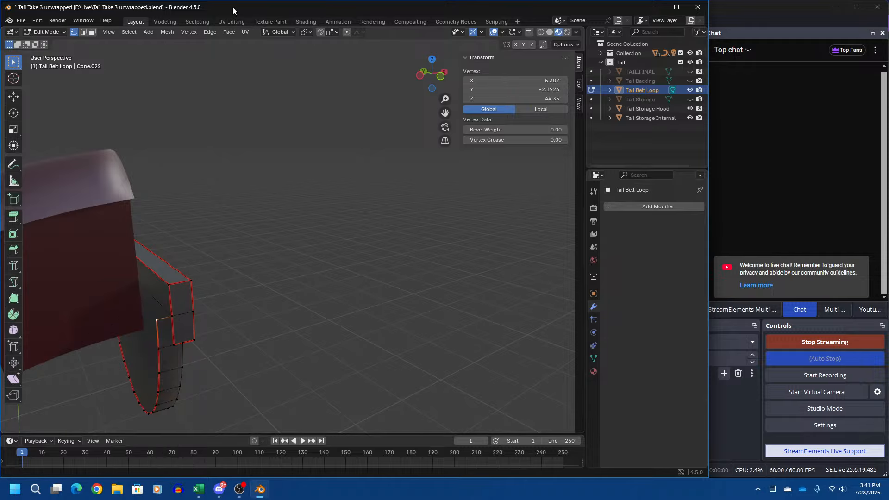
key(x)
click(239, 98)
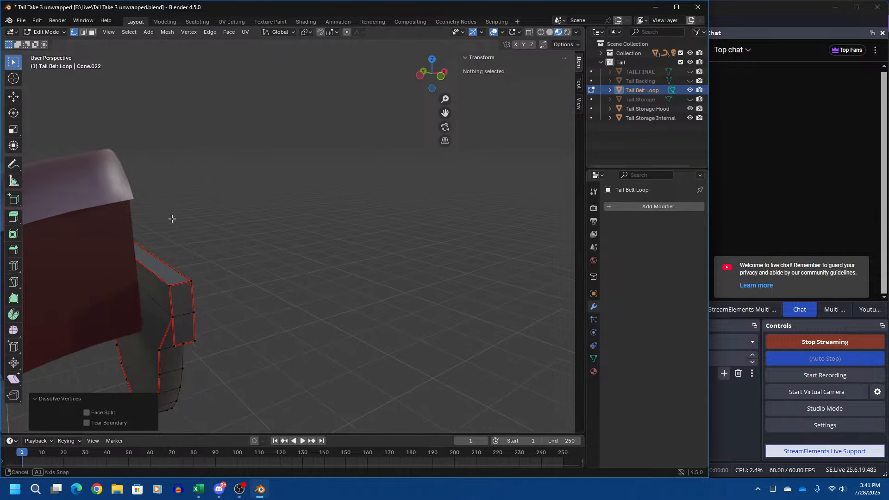
middle_drag(172, 218, 300, 328)
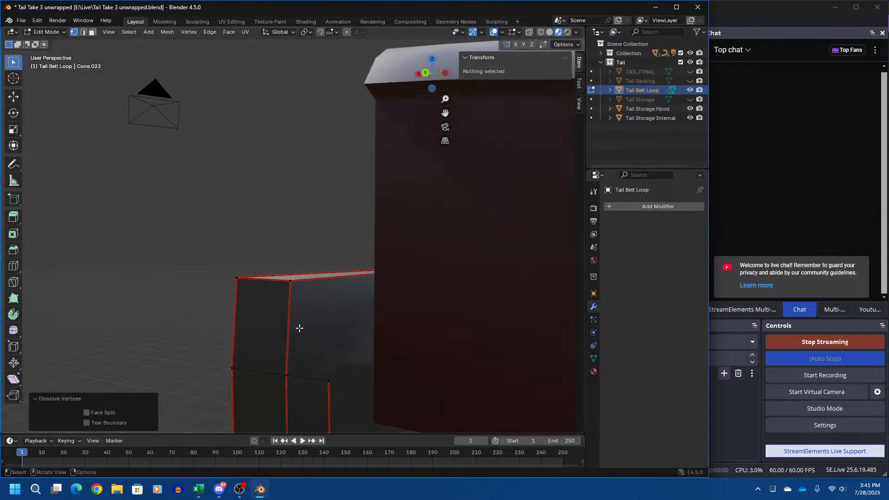
click(324, 378)
right_click(323, 379)
click(323, 379)
- Dissolve the next rear rim vertex down, level with the band's lower edge, on both sides of the loop
mouse_move(324, 378)
middle_down()
mouse_move(323, 346)
mouse_move(323, 363)
middle_up()
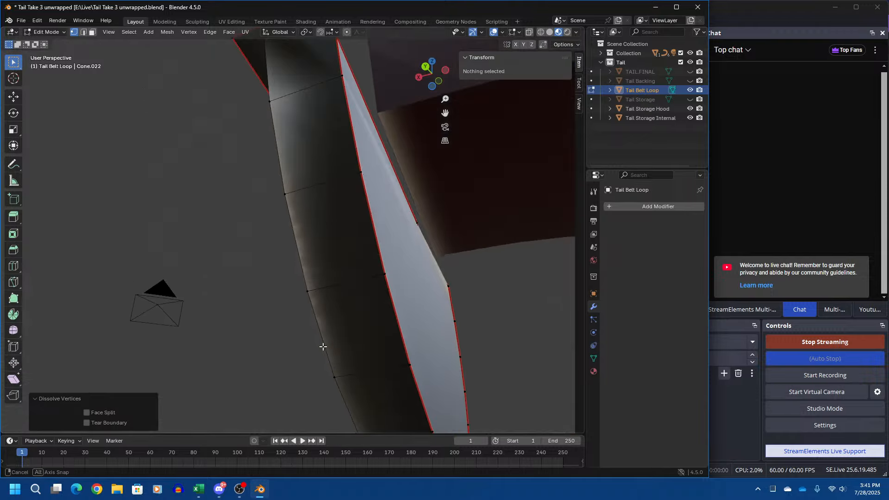
click(330, 236)
right_click(330, 236)
click(329, 235)
middle_drag(329, 235, 253, 260)
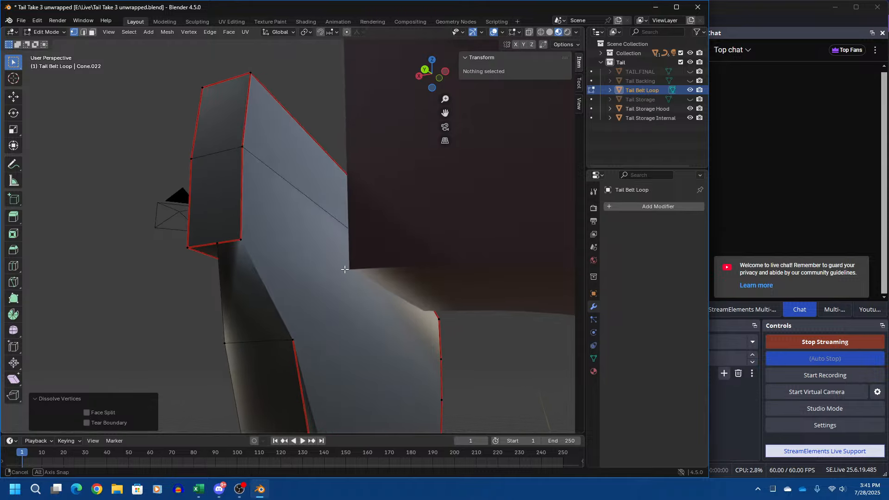
middle_drag(364, 275, 278, 284)
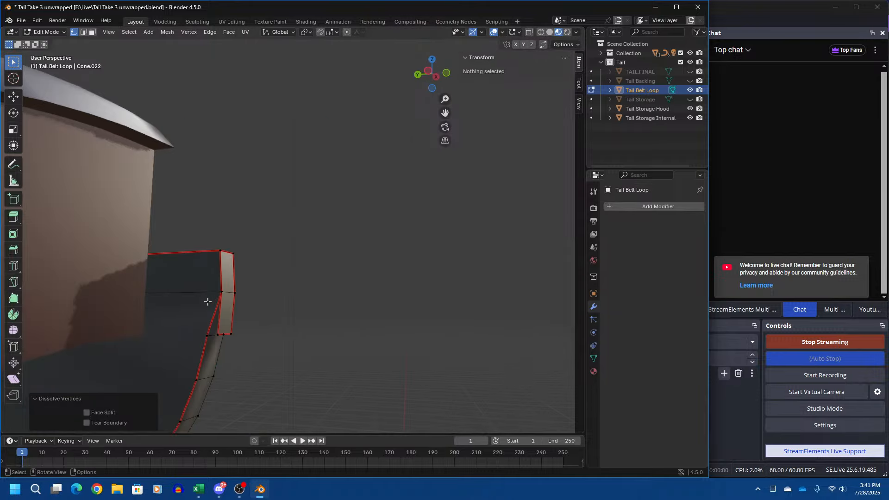
click(208, 334)
right_click(209, 334)
click(208, 334)
- Join the band's two lower rear corner vertices with an edge across the loop and mark it as a seam and sharp
click(216, 334)
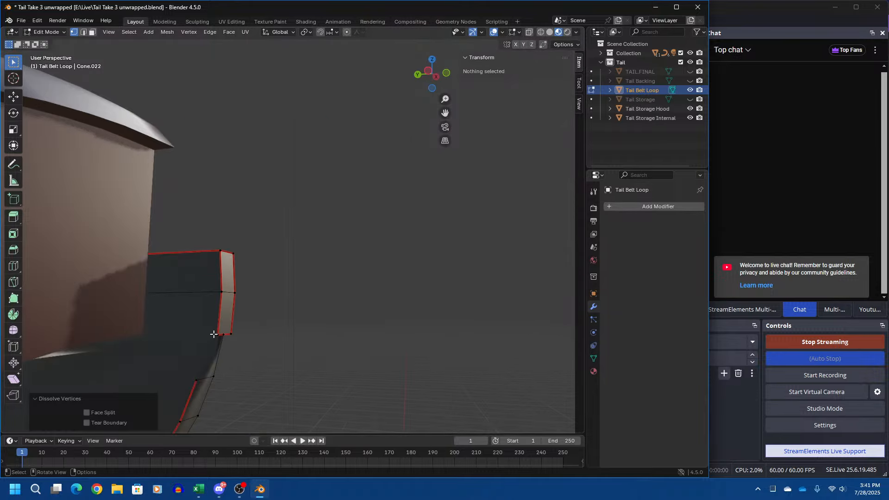
middle_drag(135, 361, 228, 349)
shift+click(312, 225)
key(j)
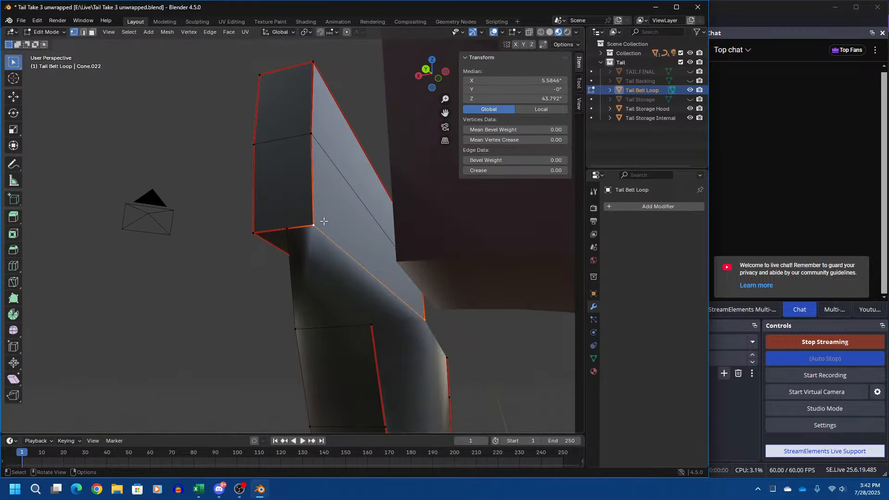
click(84, 32)
right_click(325, 230)
click(318, 231)
right_click(342, 238)
click(332, 261)
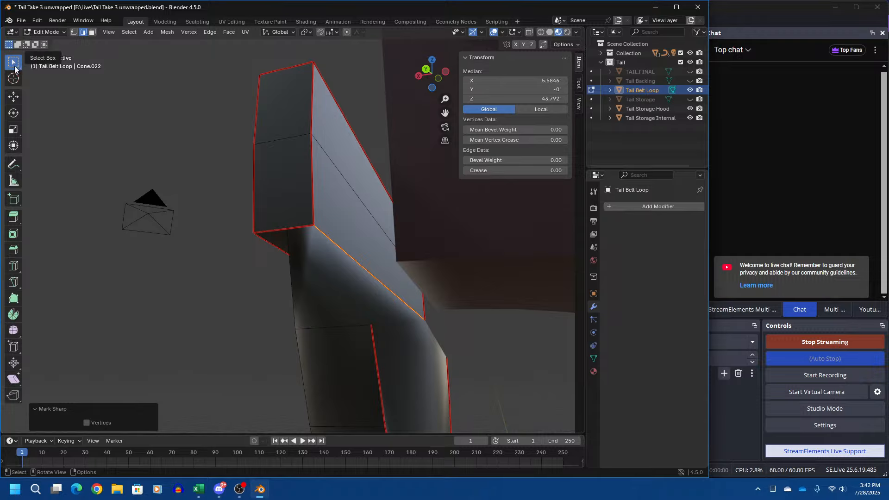
click(178, 194)
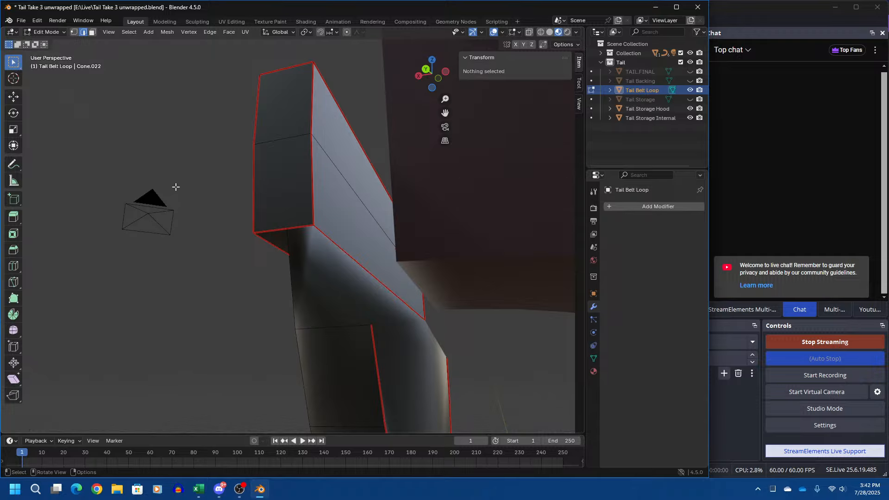
- Dissolve all the vertices of the curved strip hanging below the Tail Belt Loop band, on both its inner and outer rims
click(72, 33)
middle_drag(181, 217, 193, 303)
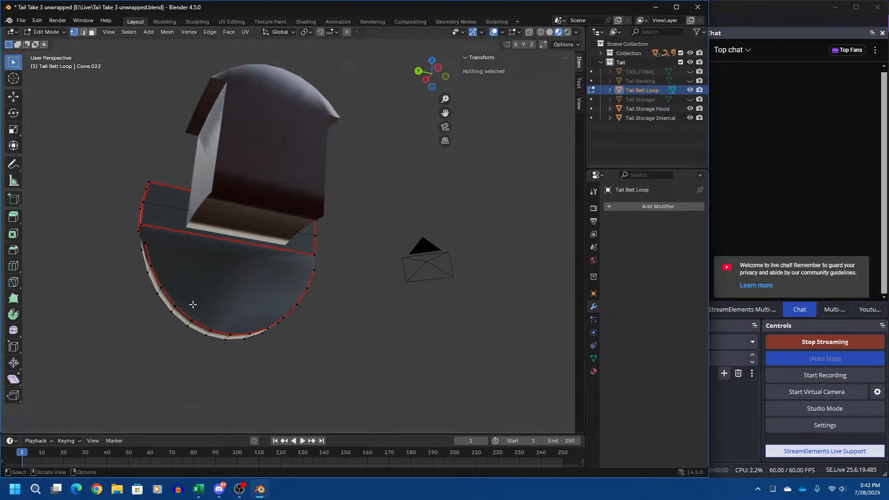
middle_drag(137, 240, 149, 284)
click(218, 267)
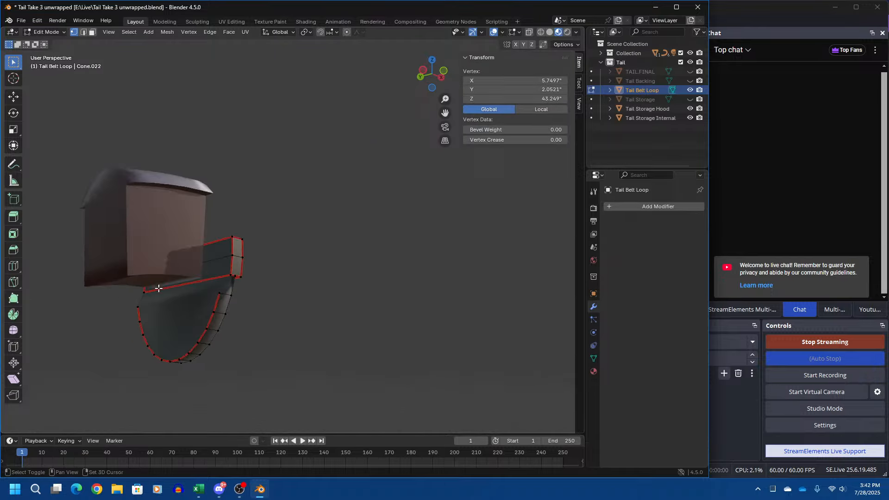
ctrl+click(218, 293)
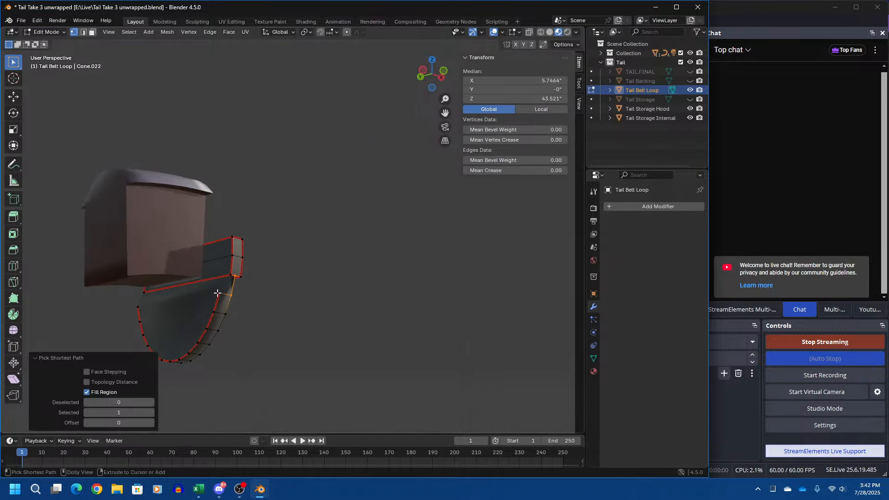
click(217, 293)
middle_drag(218, 294, 250, 352)
ctrl+click(238, 349)
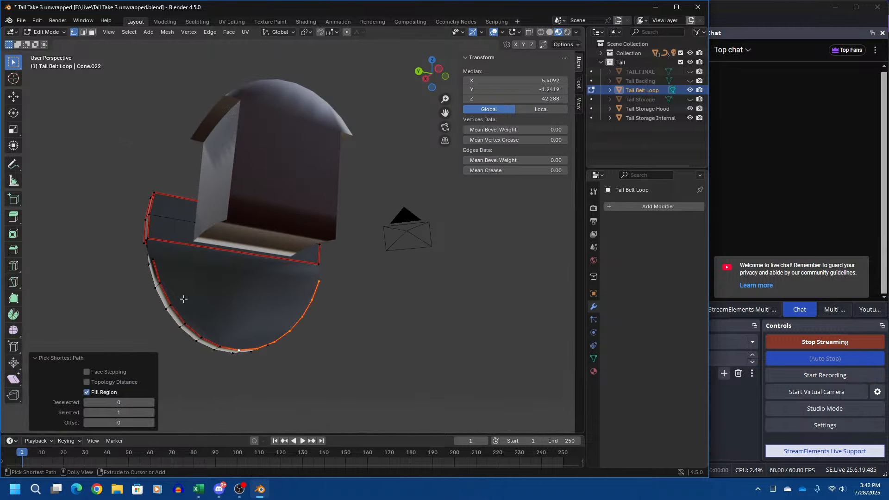
ctrl+shift+click(154, 259)
scroll(166, 280, up, 4)
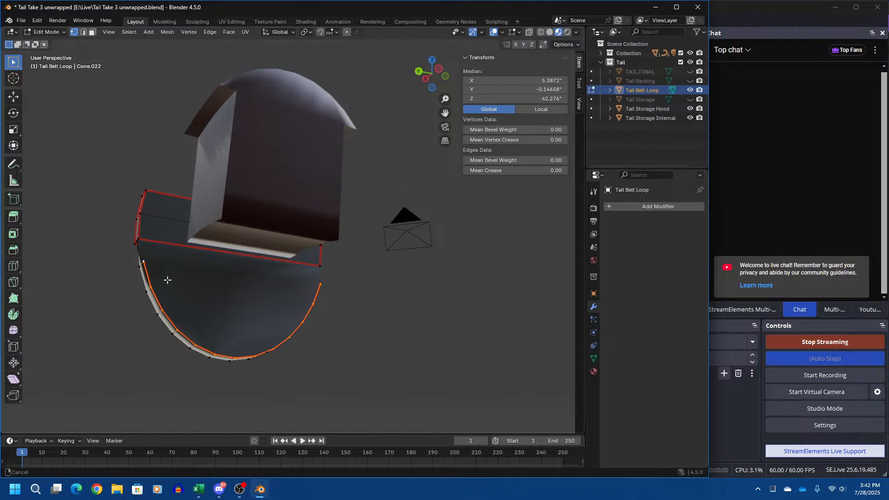
scroll(168, 272, down, 2)
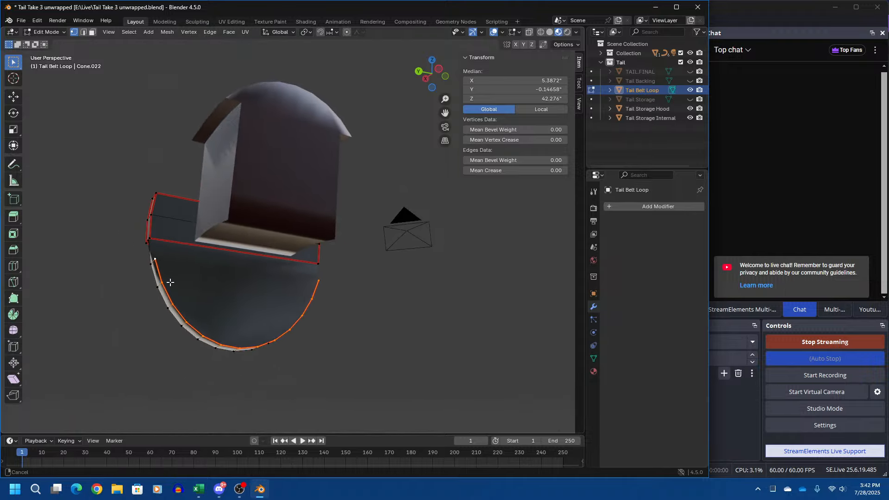
ctrl+shift+click(196, 340)
middle_drag(254, 352, 186, 334)
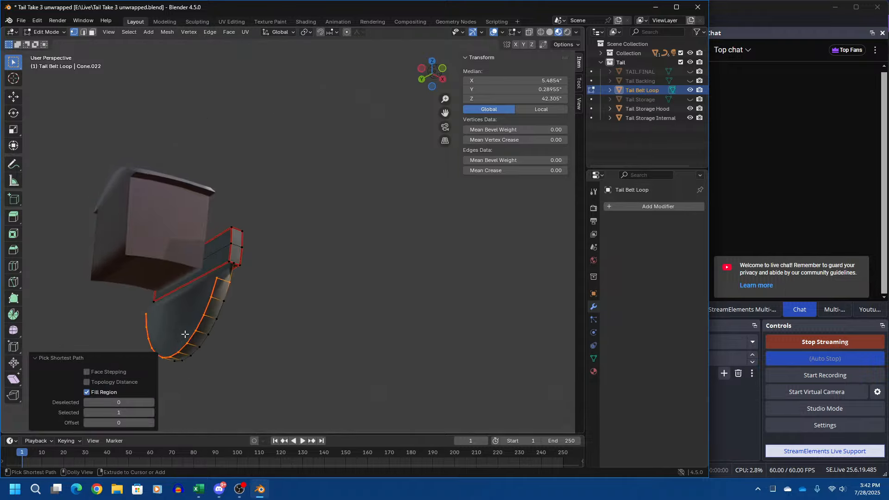
ctrl+shift+click(217, 319)
shift+click(229, 283)
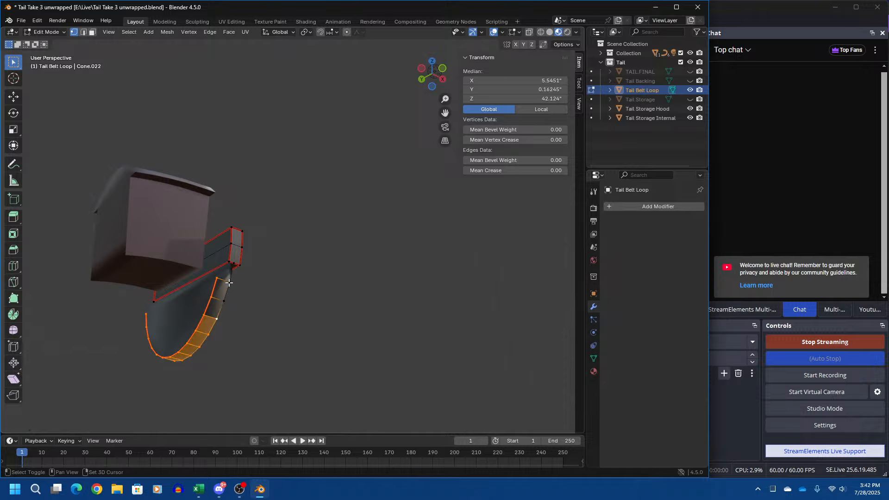
shift+click(225, 301)
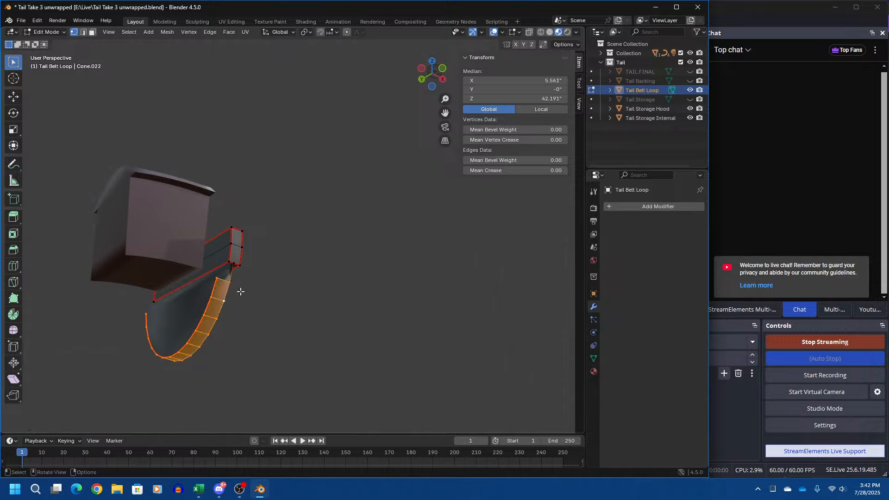
key(x)
click(315, 332)
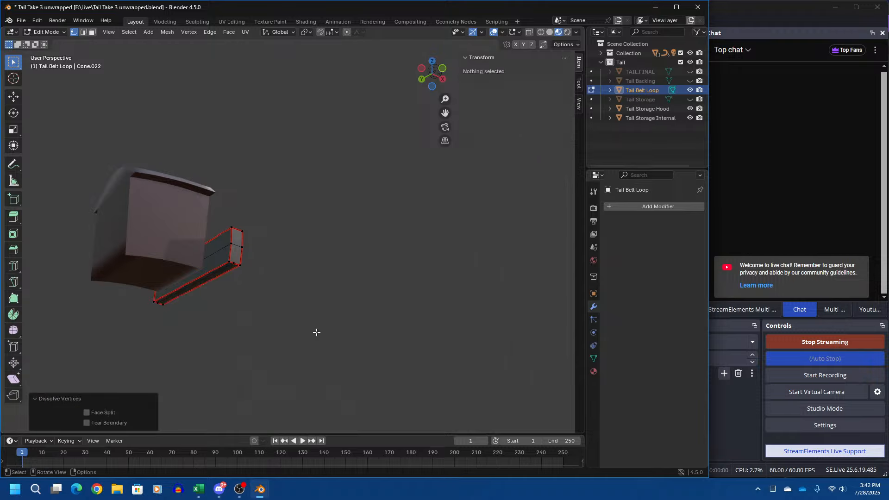
- Dissolve the surplus vertex midway along the band's lower edge at the positive-Y end, and join that end's two lower corner vertices with an edge
middle_drag(185, 335, 395, 261)
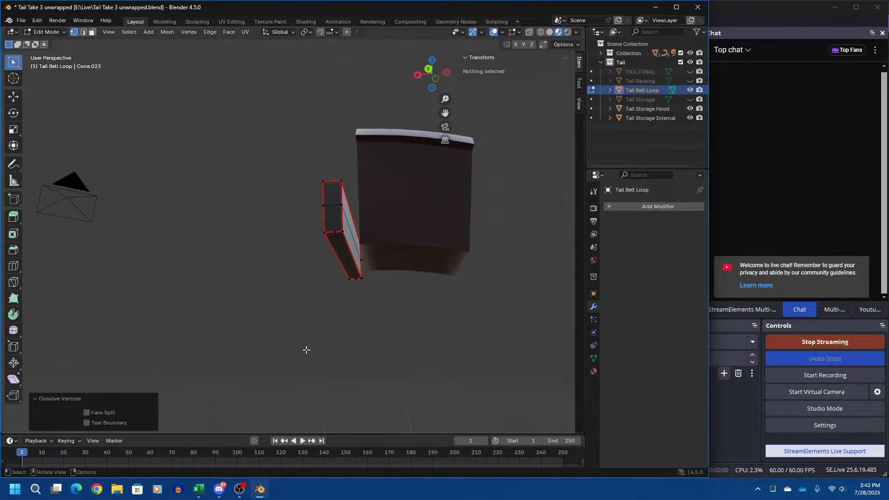
click(432, 236)
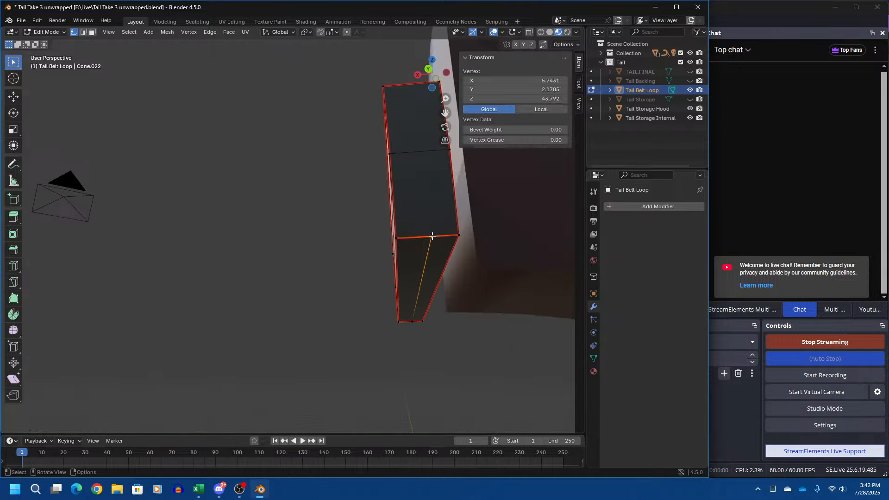
key(x)
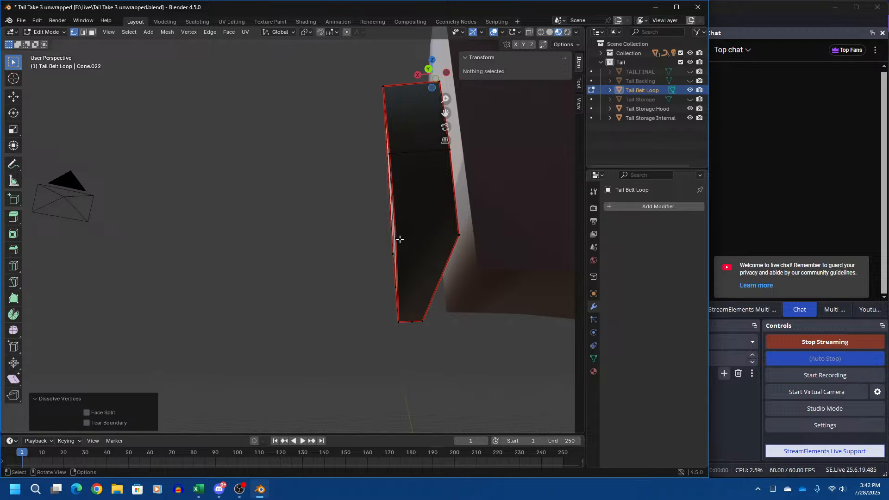
click(400, 240)
shift+click(455, 236)
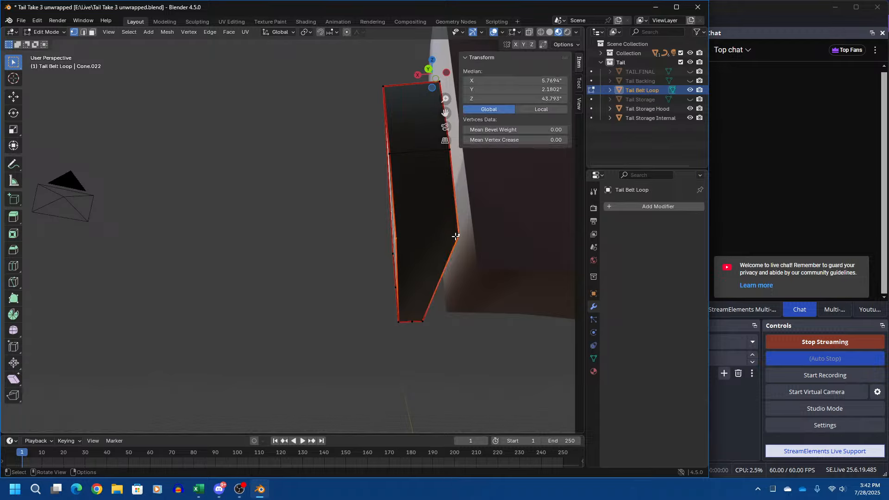
right_click(455, 236)
key(j)
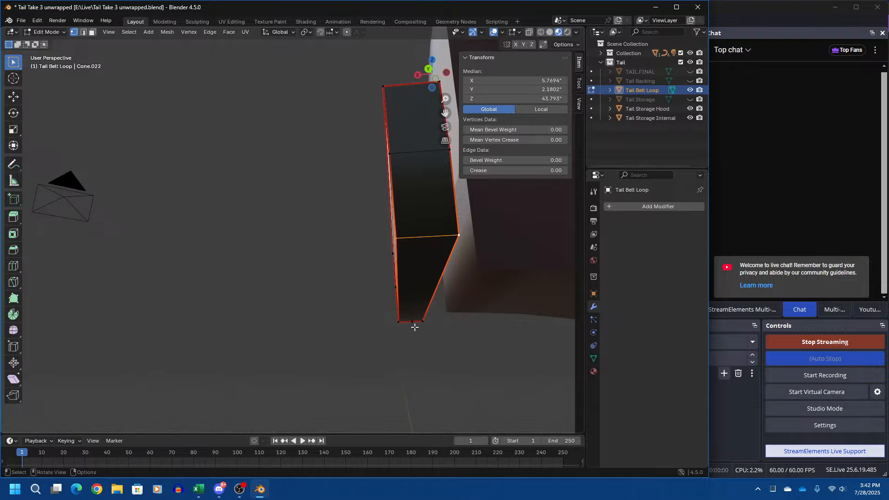
- Dissolve the matching surplus vertex midway along the band's lower edge at the negative-Y end
key(x)
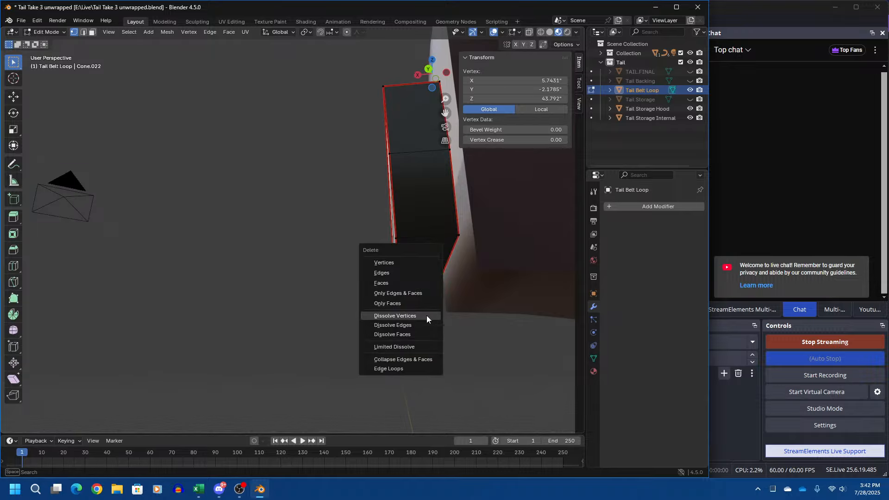
click(427, 316)
middle_drag(418, 323, 401, 345)
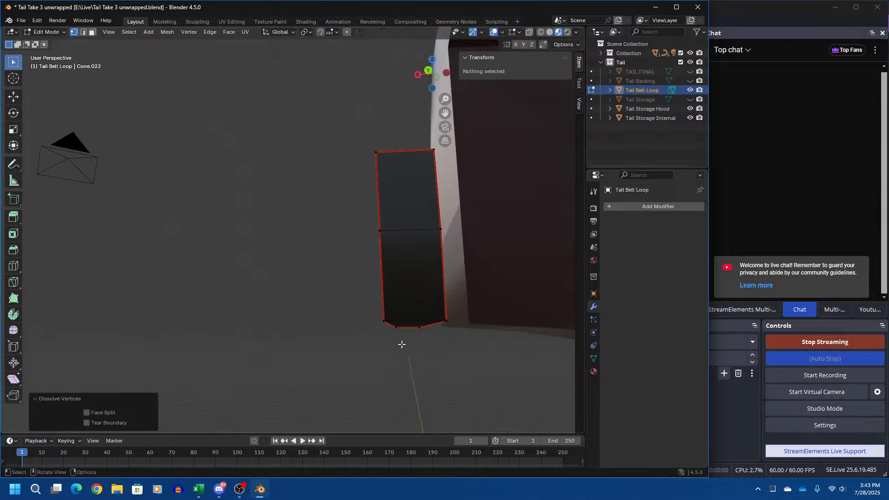
- Mark the lower cross edge at the band's positive-Y end as sharp and as a seam
click(85, 32)
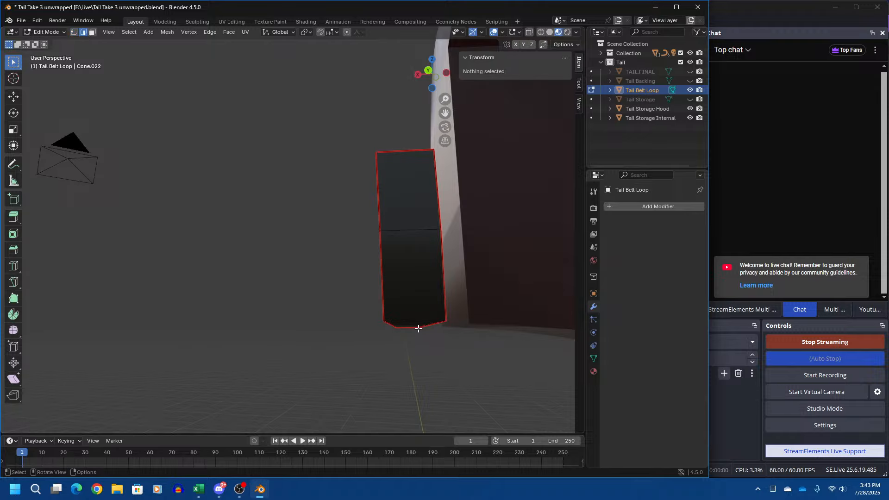
click(418, 328)
right_click(417, 320)
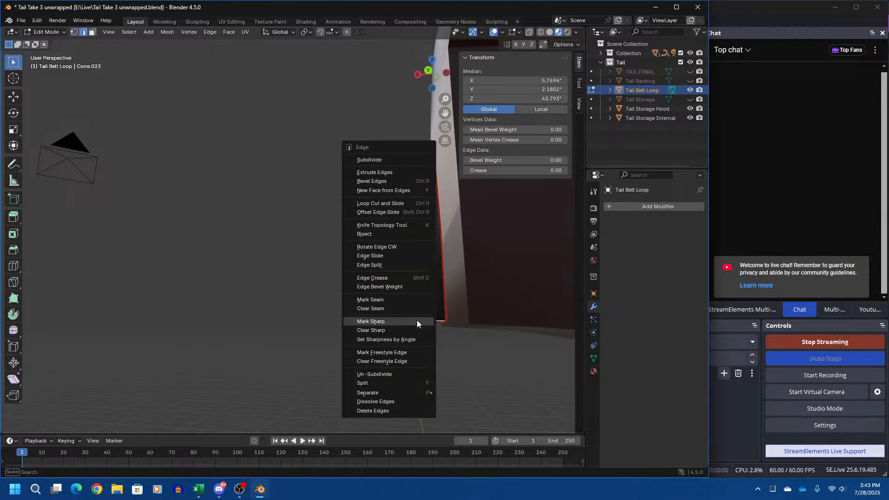
click(416, 320)
right_click(415, 320)
click(407, 299)
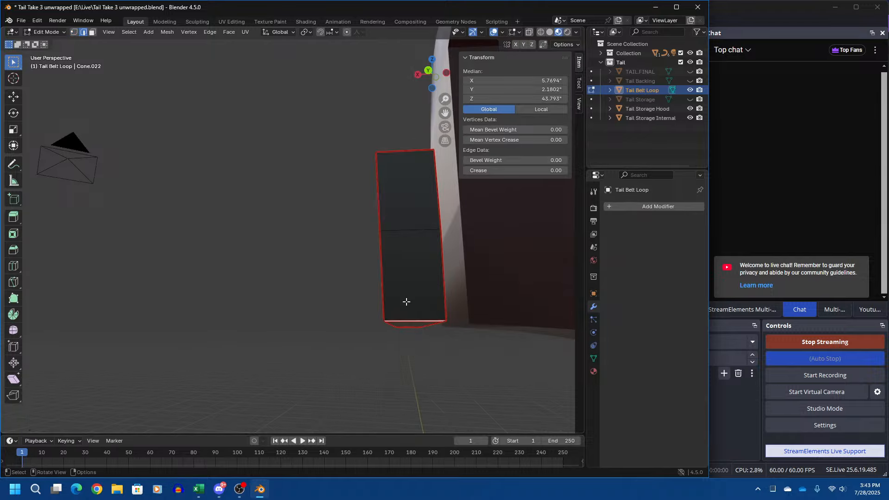
- Switch to Object Mode and make the Tail Backing and TAIL.FINAL objects visible
middle_drag(403, 297, 238, 307)
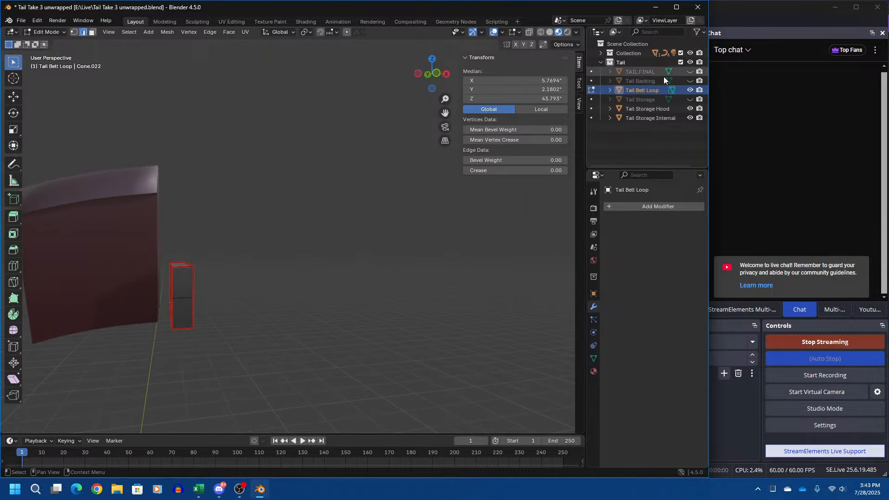
click(46, 31)
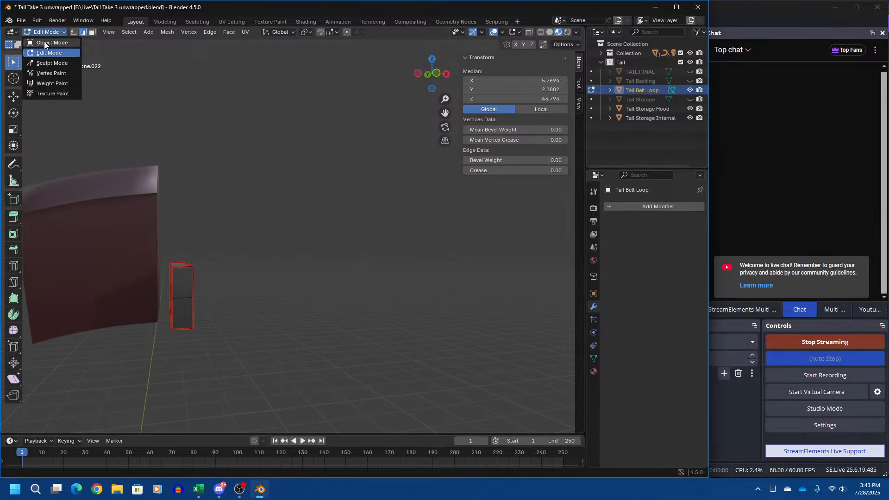
click(44, 41)
click(689, 80)
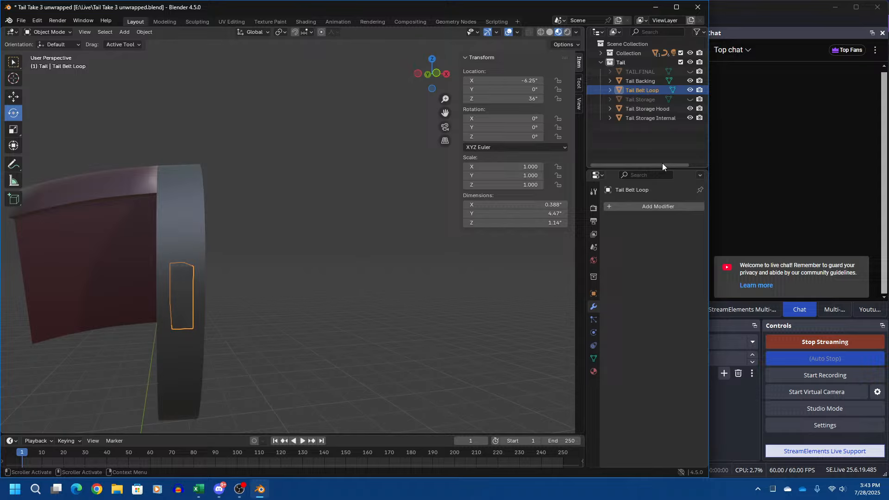
click(660, 74)
click(690, 73)
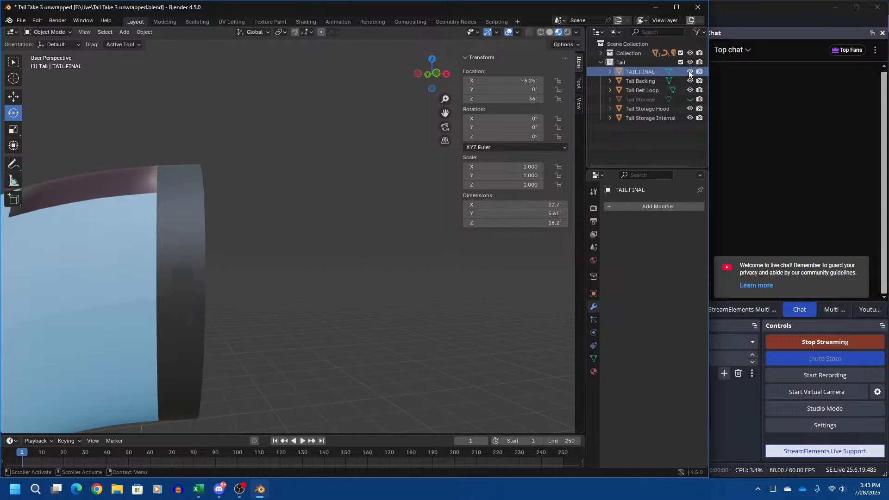
- Add a Boolean modifier to TAIL.FINAL with Tail Belt Loop as the object to subtract
click(643, 72)
click(645, 207)
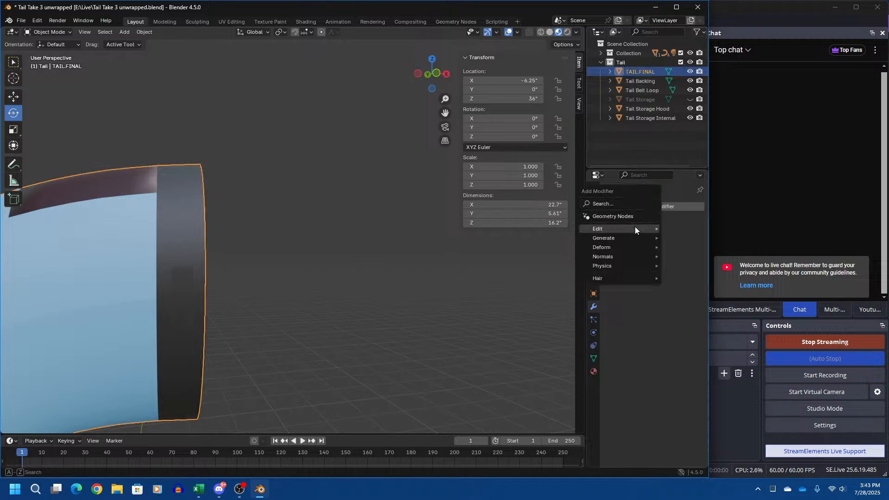
mouse_move(598, 235)
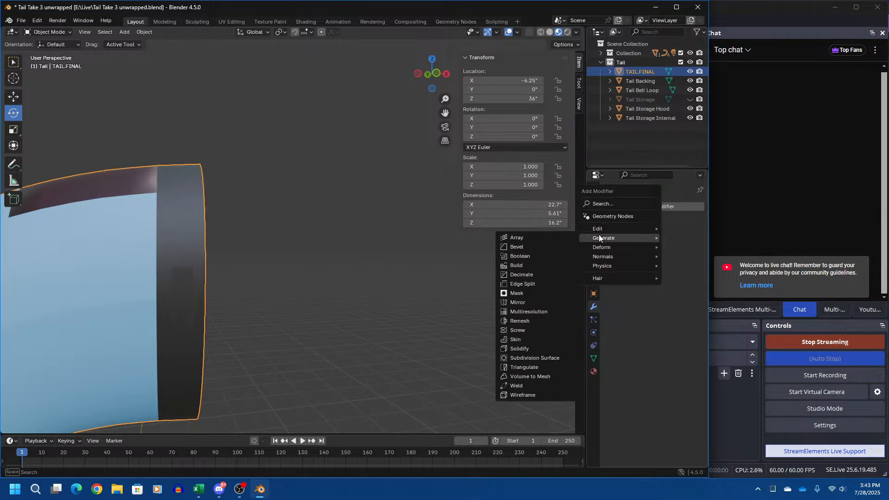
click(538, 253)
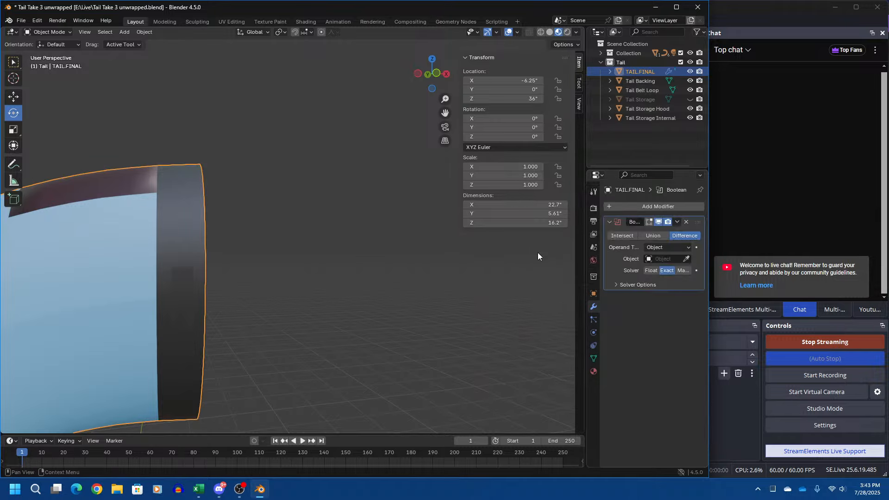
click(662, 258)
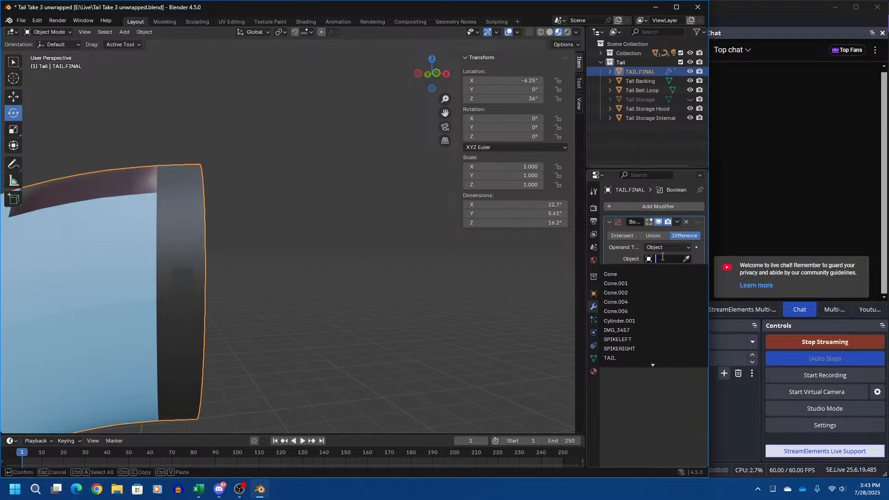
click(686, 259)
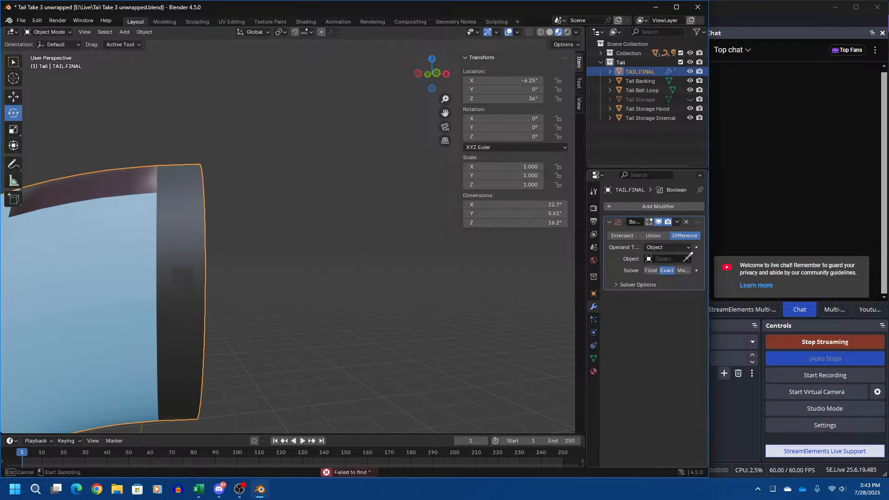
click(649, 90)
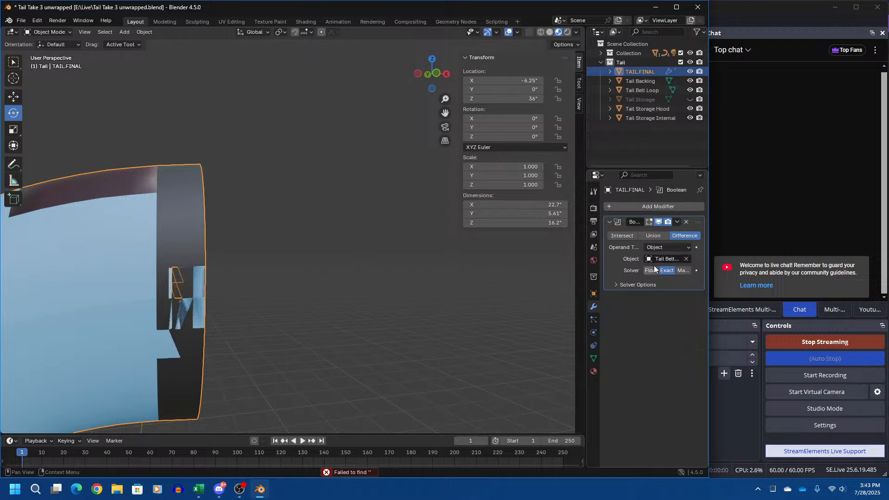
- Try the Intersect and Union operations on the Boolean modifier and return it to Difference
click(615, 237)
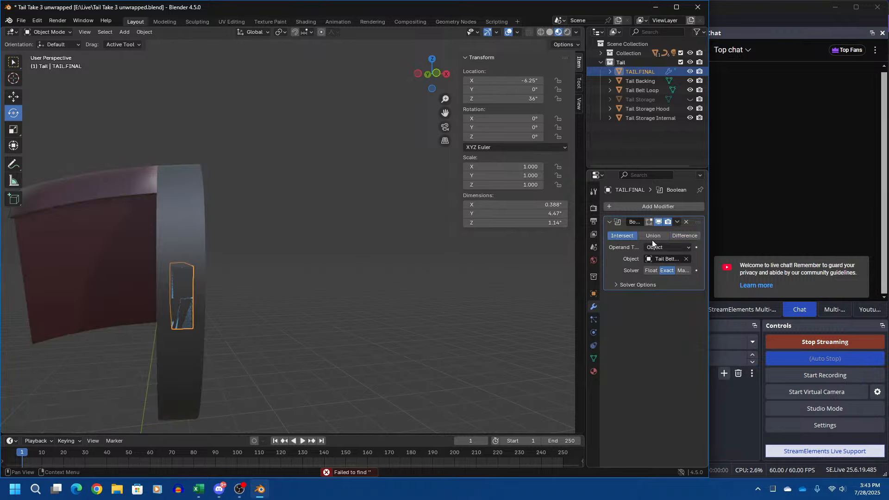
click(653, 239)
click(679, 237)
- Hide Tail Belt Loop and examine the Boolean cut in TAIL.FINAL with Tail Backing hidden and shown
middle_drag(359, 240, 206, 242)
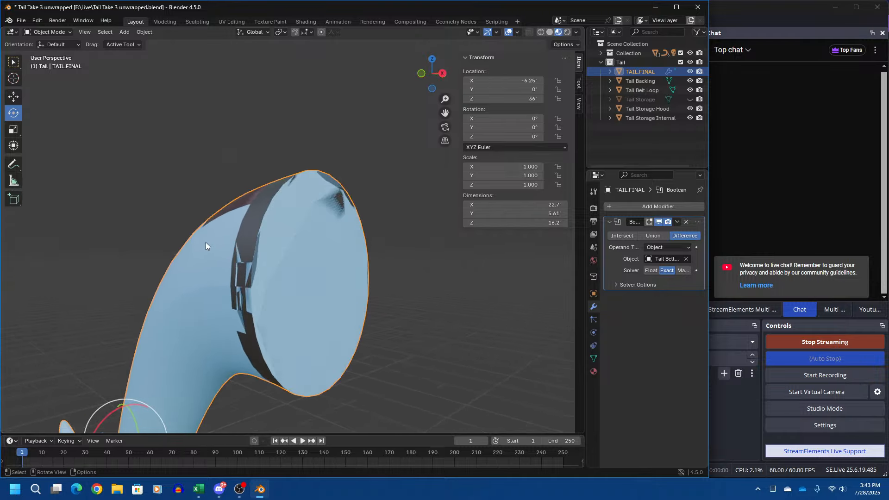
click(690, 81)
middle_drag(365, 264, 457, 356)
scroll(363, 310, up, 6)
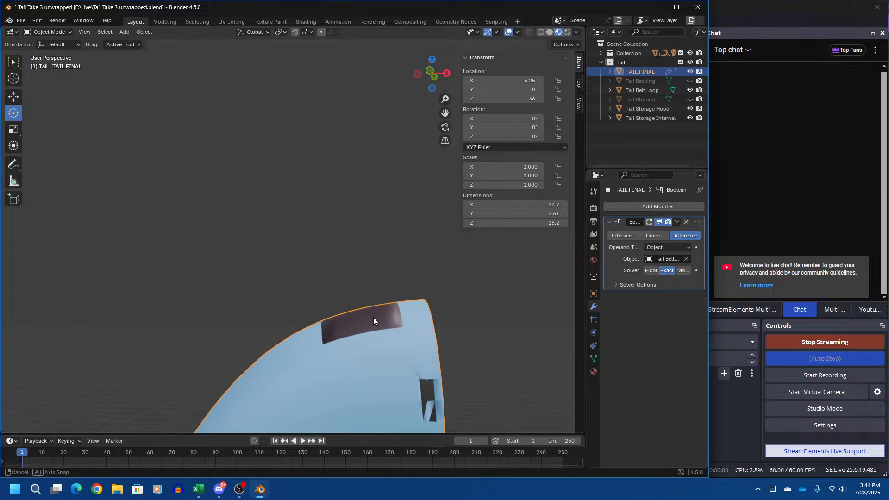
shift+middle_drag(373, 318, 370, 301)
scroll(371, 302, down, 1)
click(690, 90)
mouse_move(479, 313)
middle_down()
mouse_move(486, 327)
mouse_move(495, 315)
middle_up()
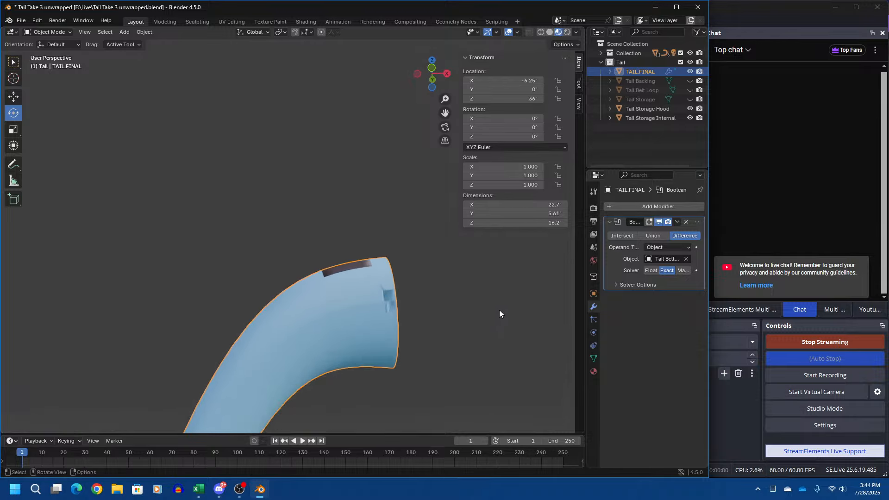
click(689, 81)
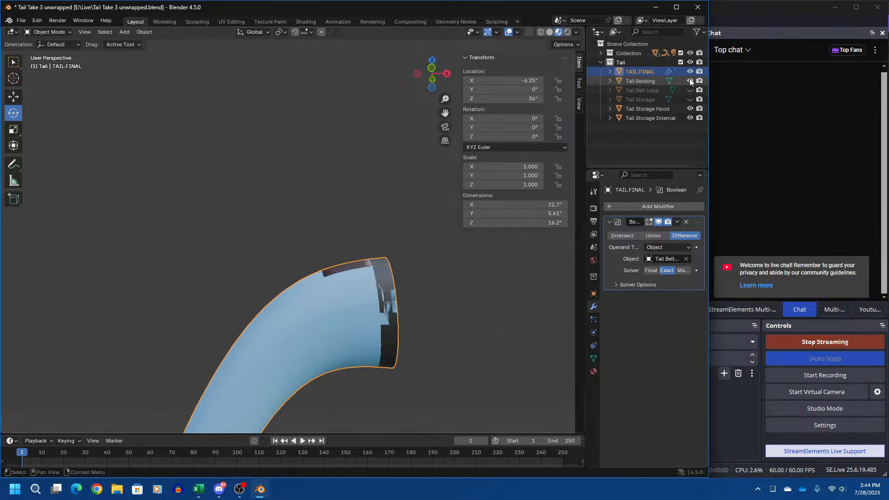
- Hide TAIL.FINAL and Tail Backing, and show Tail Belt Loop alongside the storage hood and internal parts
click(690, 71)
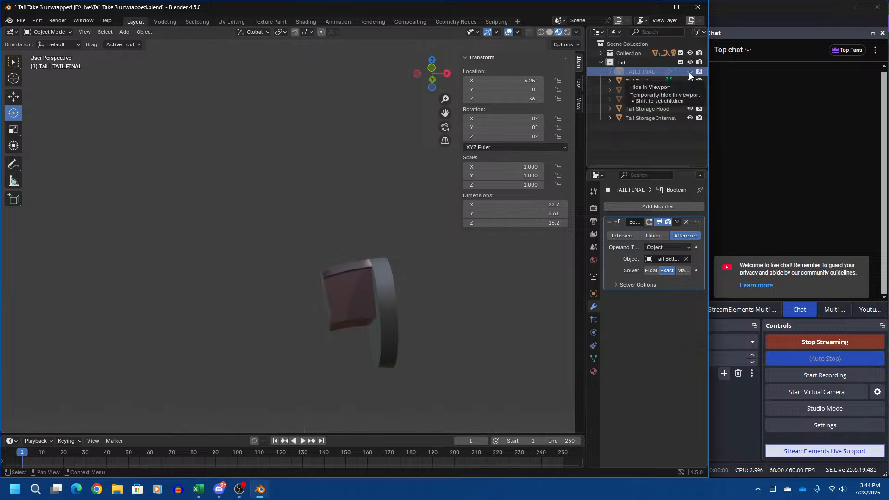
click(690, 108)
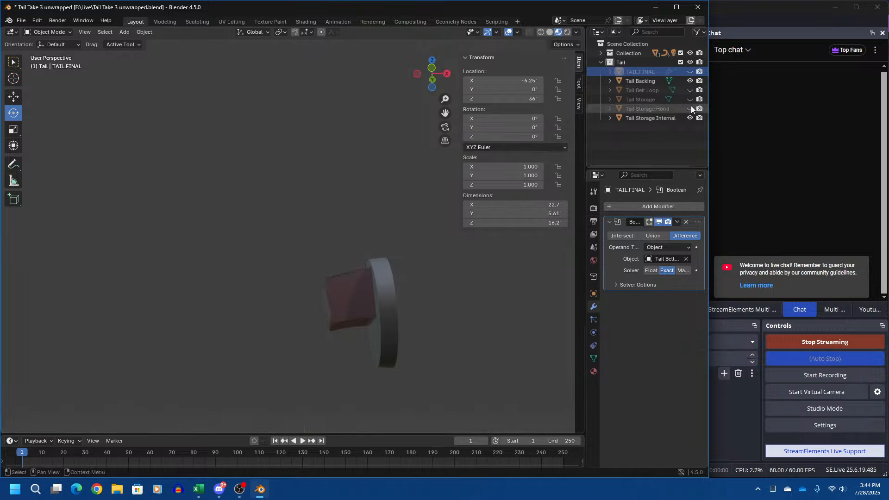
click(690, 108)
click(690, 118)
click(689, 117)
click(690, 81)
click(690, 90)
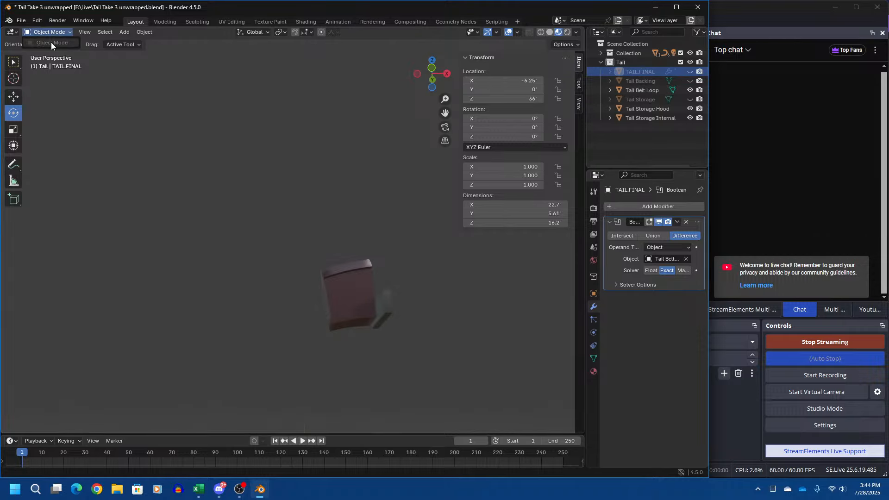
- Clear the seam and sharp marks from all edges of the Tail Belt Loop mesh
click(618, 88)
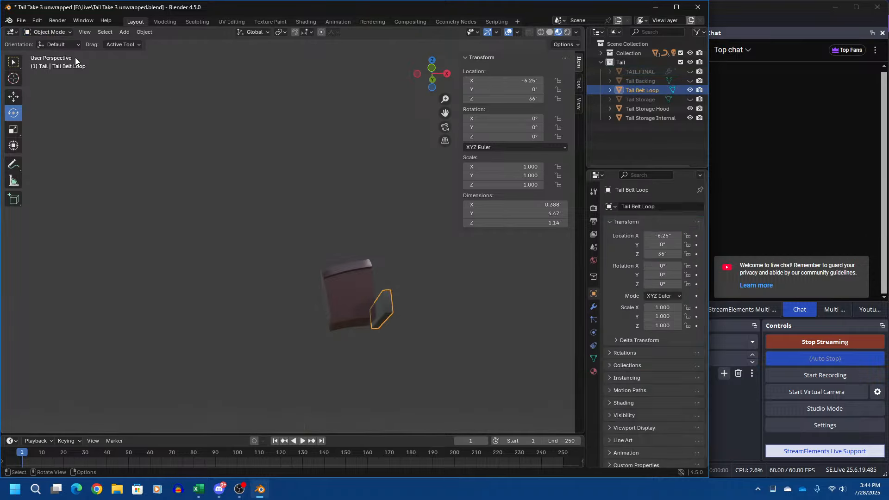
click(45, 32)
click(46, 52)
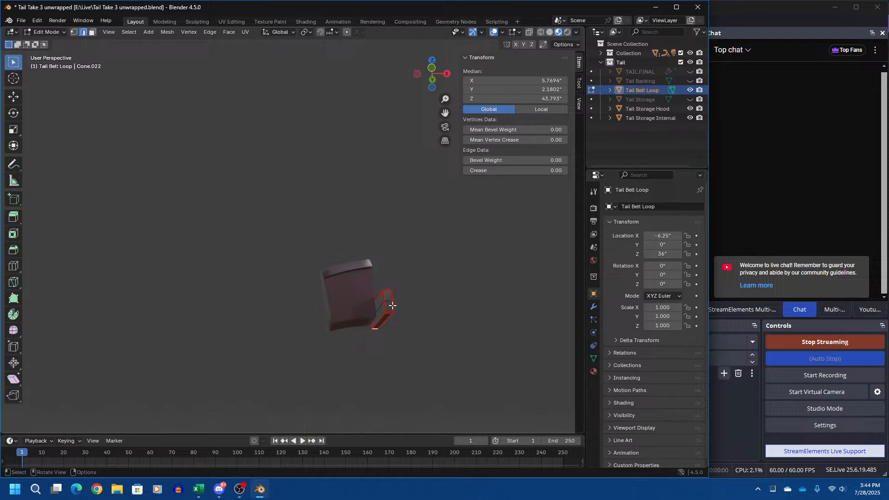
key(a)
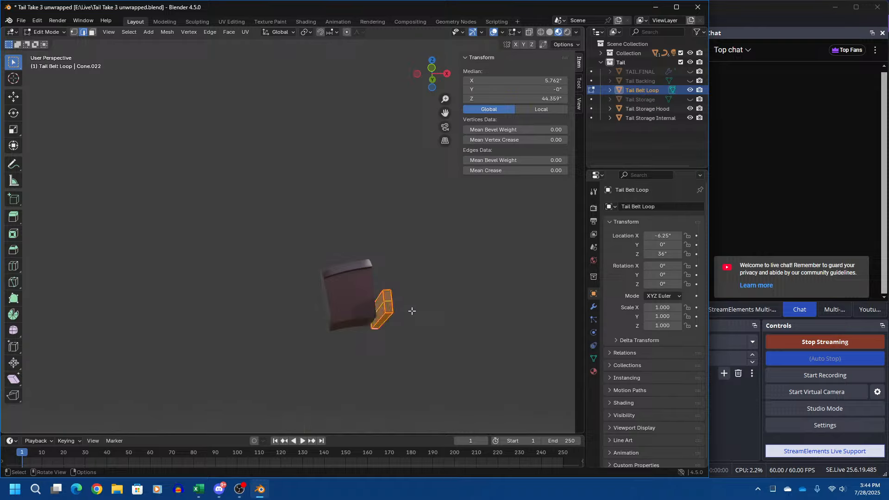
right_click(384, 314)
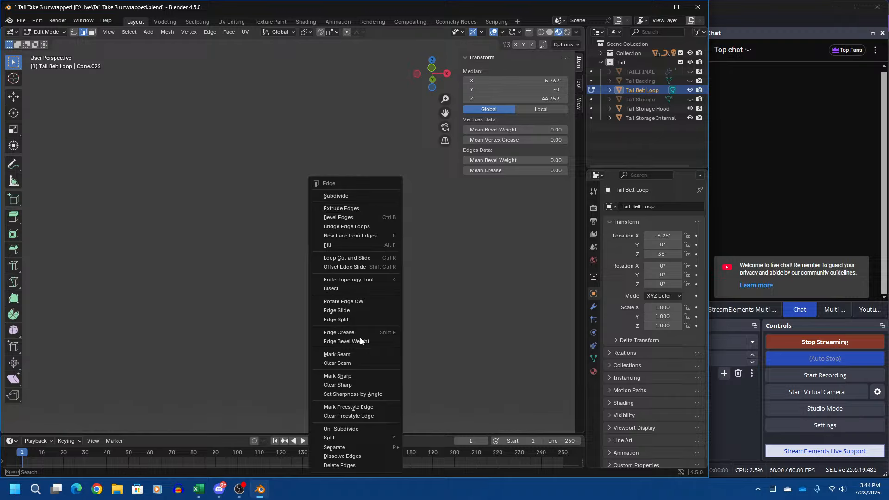
click(357, 363)
right_click(381, 302)
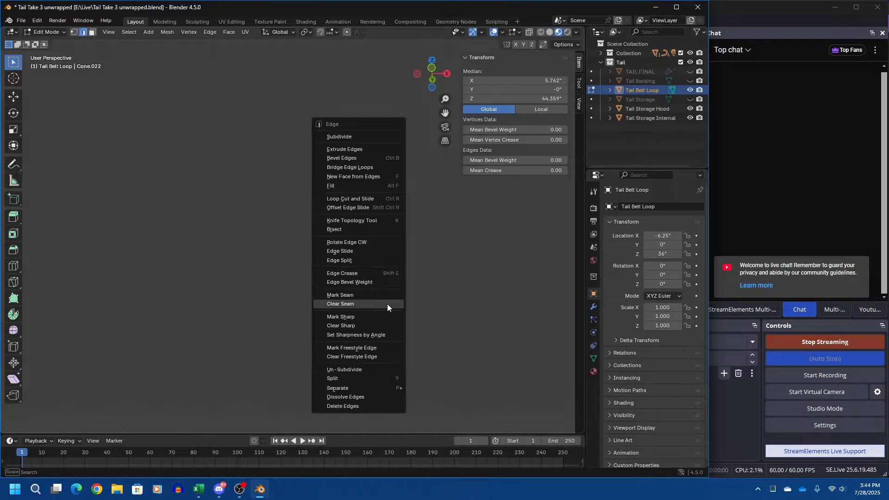
click(375, 327)
click(159, 258)
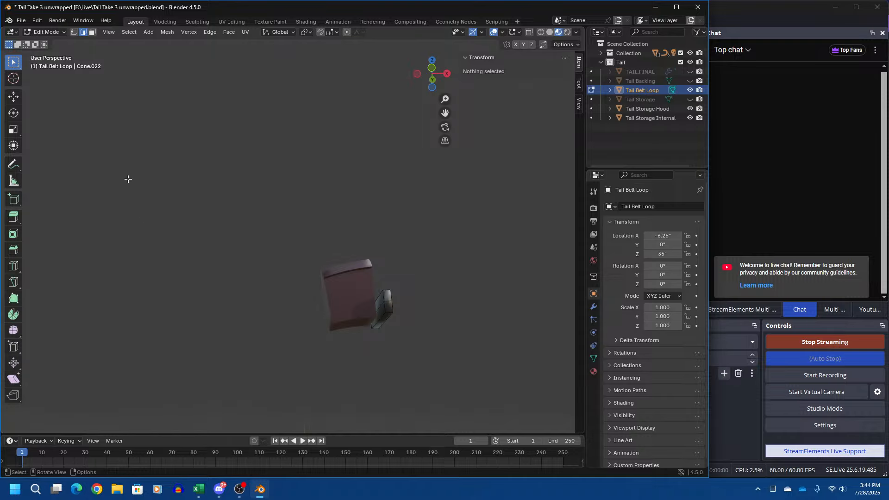
- Return to Object Mode, show TAIL.FINAL with Tail Belt Loop hidden, and examine the belt cut
click(56, 32)
click(55, 41)
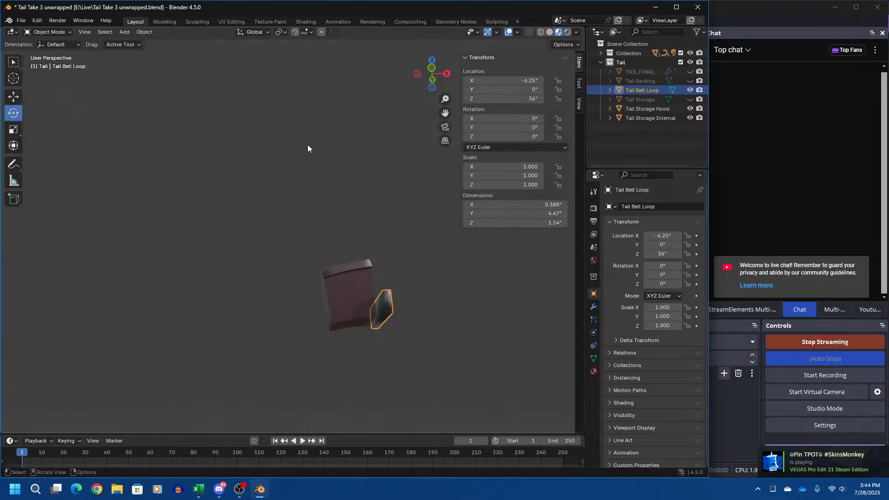
click(641, 72)
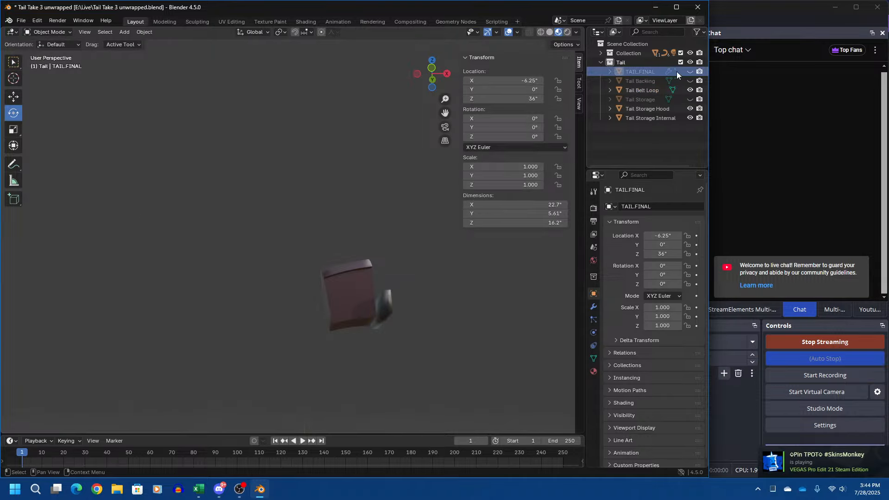
click(690, 71)
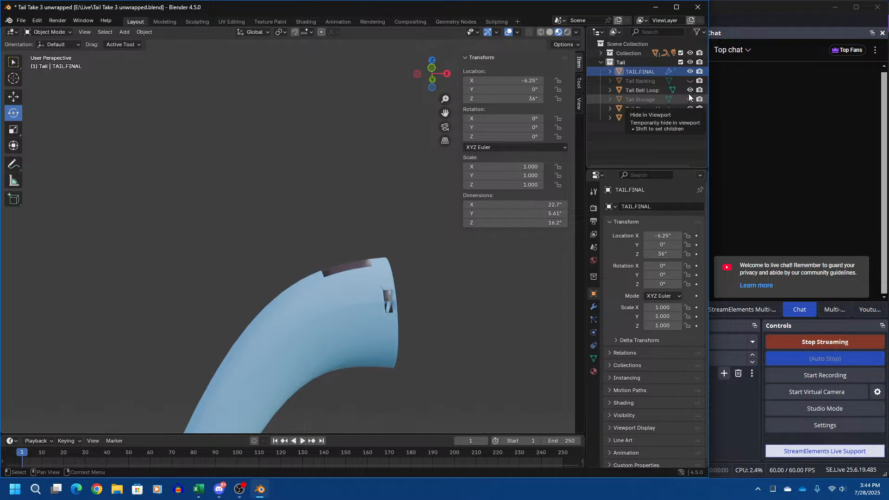
click(689, 92)
middle_drag(468, 312, 259, 252)
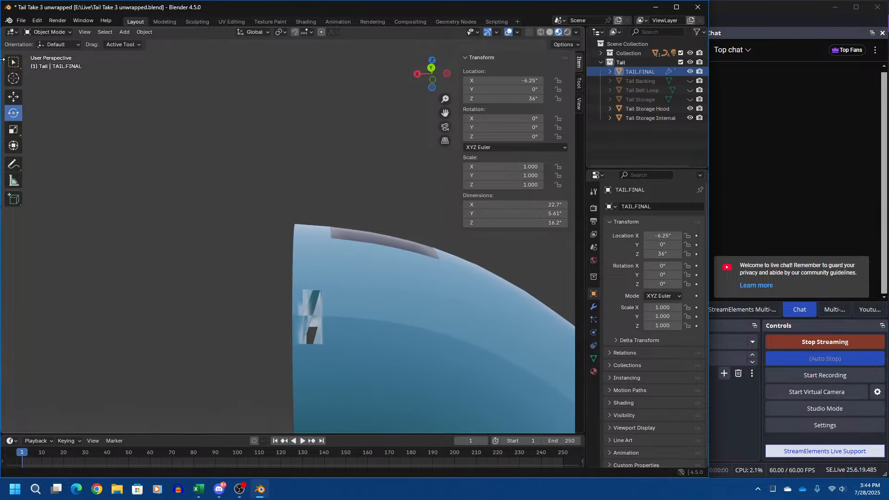
- Dissolve the short vertical edges crossing the cyan-marked line near the open end on one side of TAIL.FINAL
click(38, 32)
click(43, 52)
middle_drag(197, 165, 322, 346)
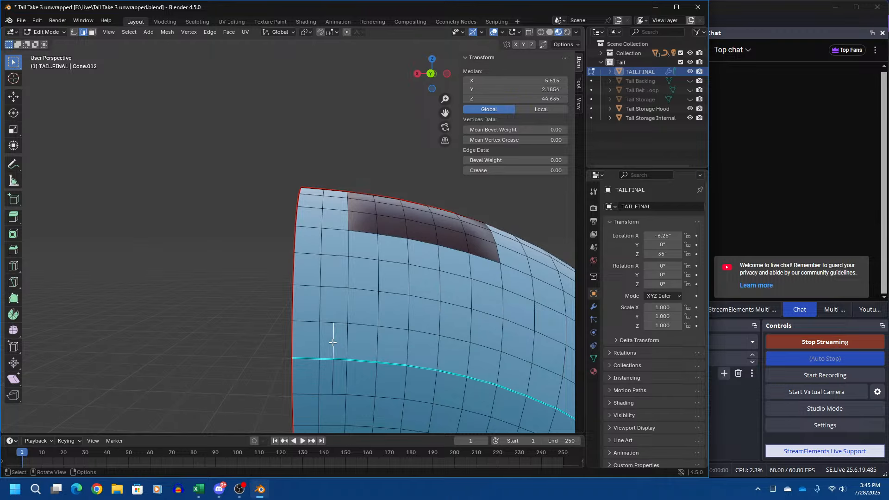
ctrl+click(338, 378)
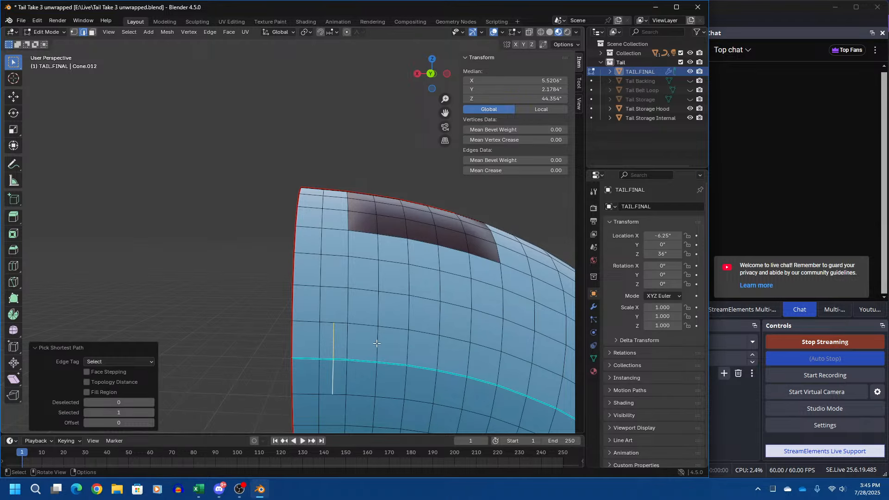
key(x)
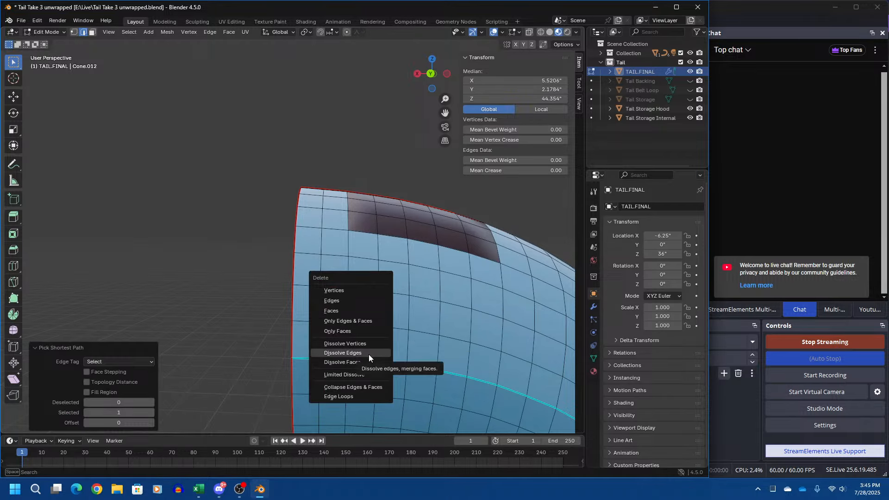
click(369, 354)
- Dissolve the matching short vertical edges near the open end on the opposite side of TAIL.FINAL
middle_drag(383, 349, 28, 345)
middle_drag(139, 345, 278, 347)
click(256, 344)
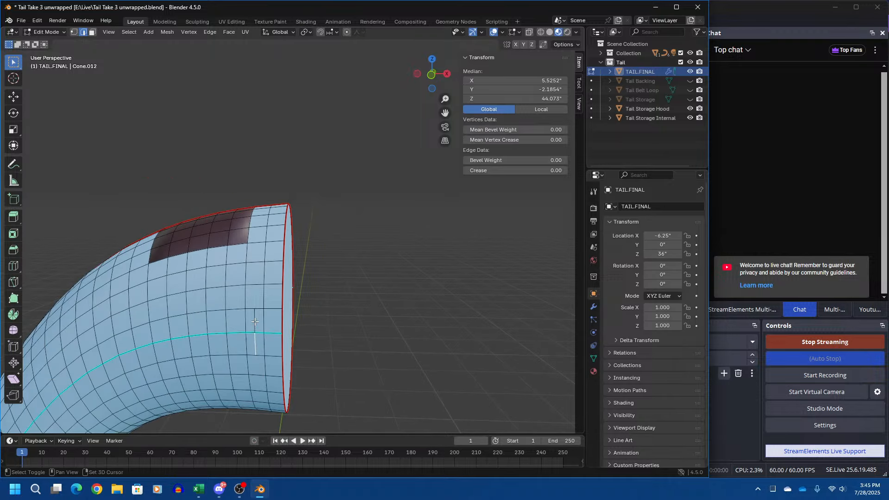
key(x)
click(254, 322)
middle_drag(307, 317, 270, 294)
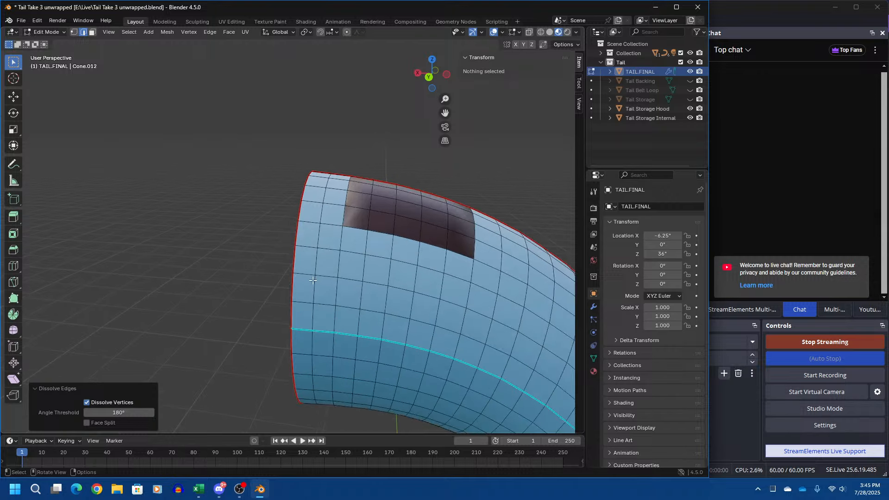
- Return TAIL.FINAL to Object Mode and examine the Boolean cut on its side
click(50, 32)
click(51, 42)
middle_drag(259, 218, 267, 171)
mouse_move(378, 405)
middle_down()
mouse_move(376, 353)
mouse_move(380, 400)
mouse_move(384, 391)
middle_up()
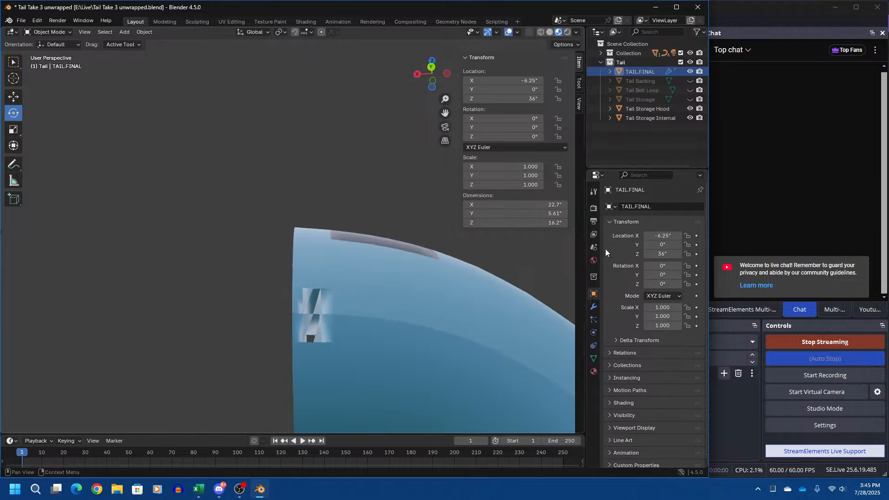
- Try the Manifold solver on TAIL.FINAL's Boolean modifier and set the solver to Float
click(610, 223)
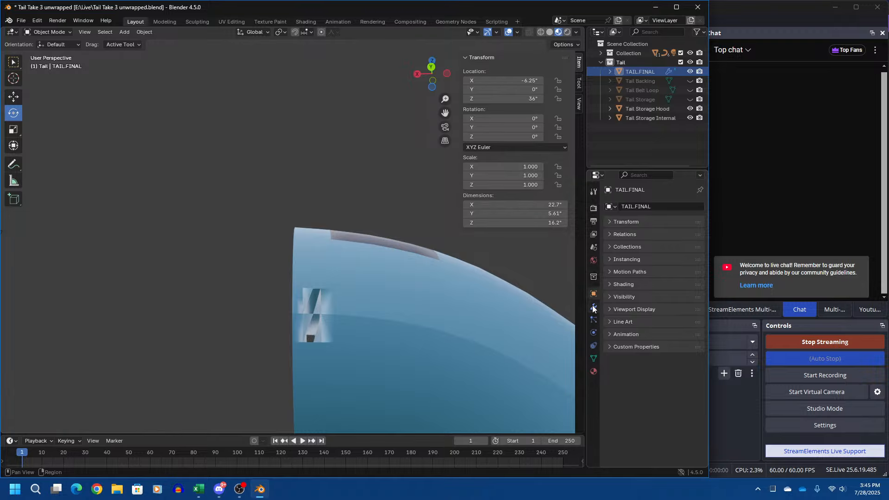
click(593, 308)
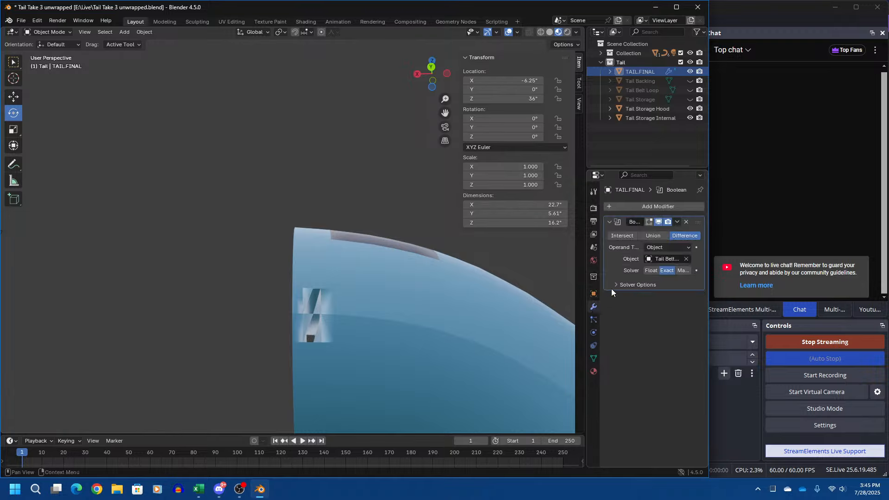
click(683, 270)
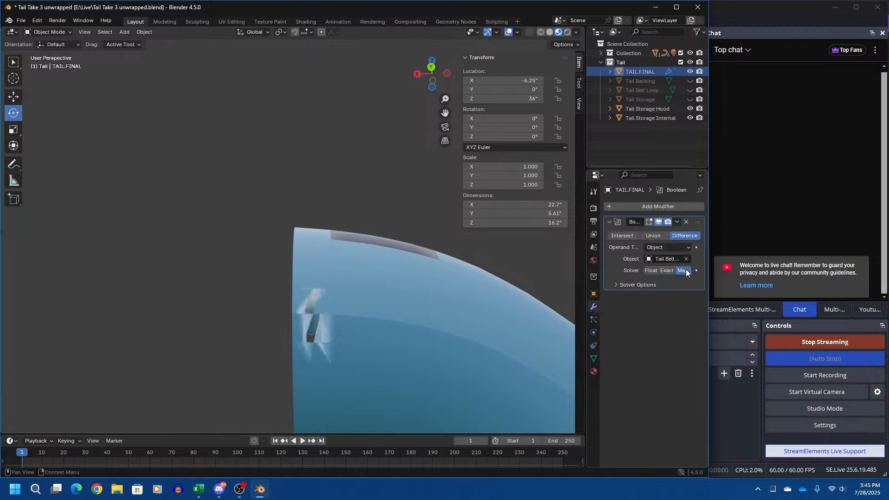
click(651, 270)
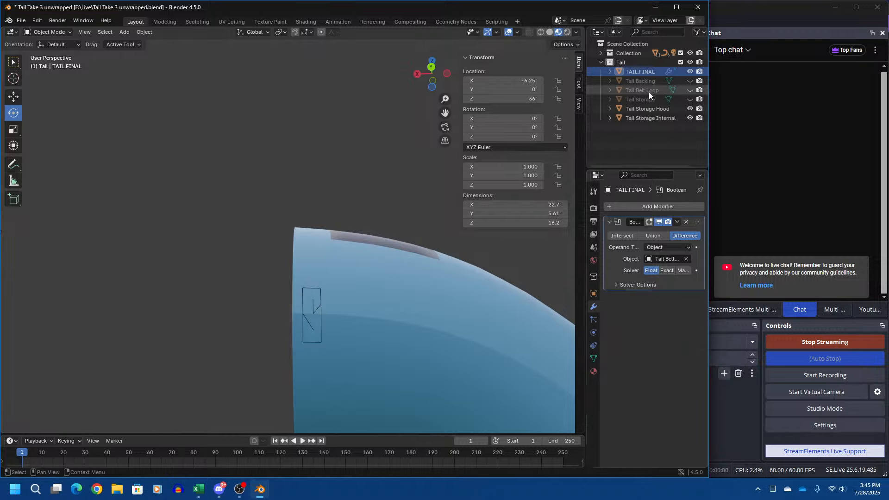
- Show Tail Belt Loop, compare it with TAIL.FINAL hidden and shown, and select TAIL.FINAL
click(690, 90)
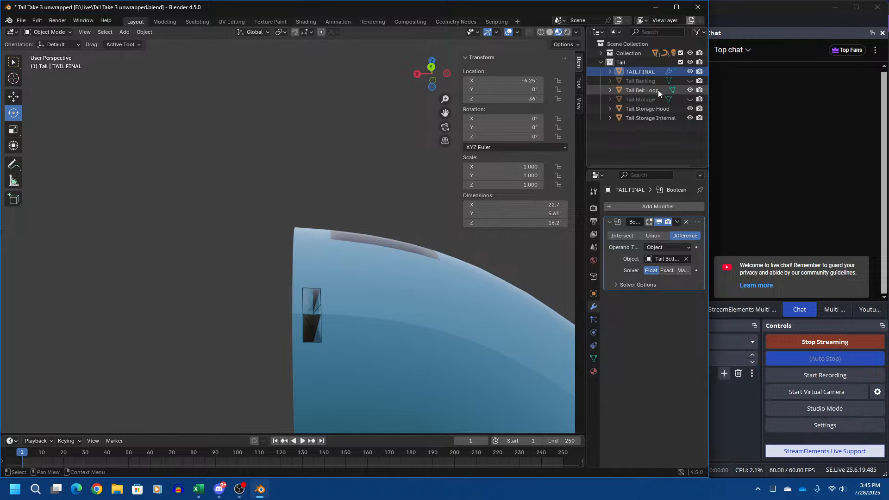
click(657, 90)
click(689, 72)
click(689, 72)
click(681, 71)
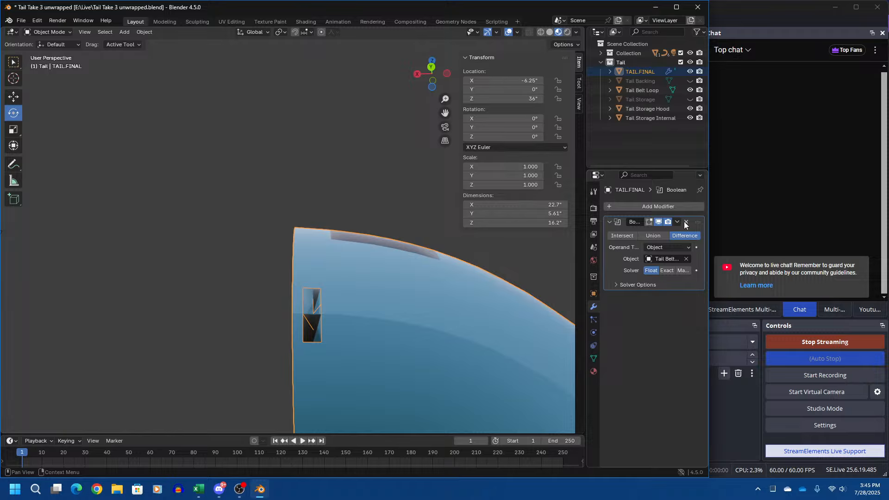
- Turn off the Boolean modifier's viewport display and inspect where Tail Belt Loop meets the uncut tail
click(659, 223)
click(659, 223)
click(650, 223)
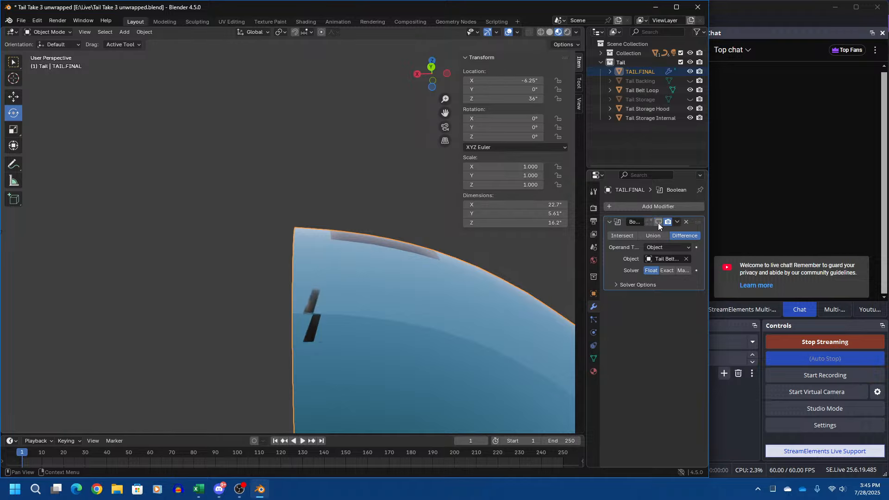
middle_drag(525, 236, 525, 282)
scroll(473, 366, up, 3)
middle_drag(472, 366, 467, 338)
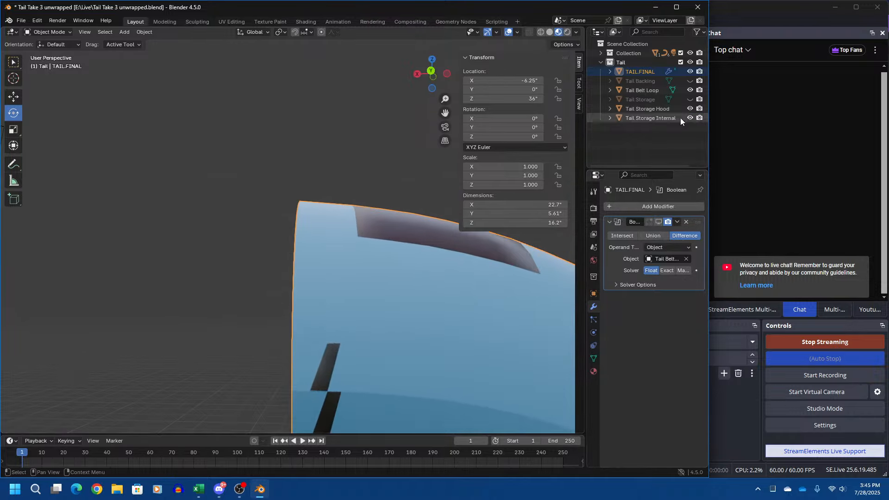
- Examine how Tail Belt Loop passes through TAIL.FINAL from several angles, selecting each object in turn
click(657, 88)
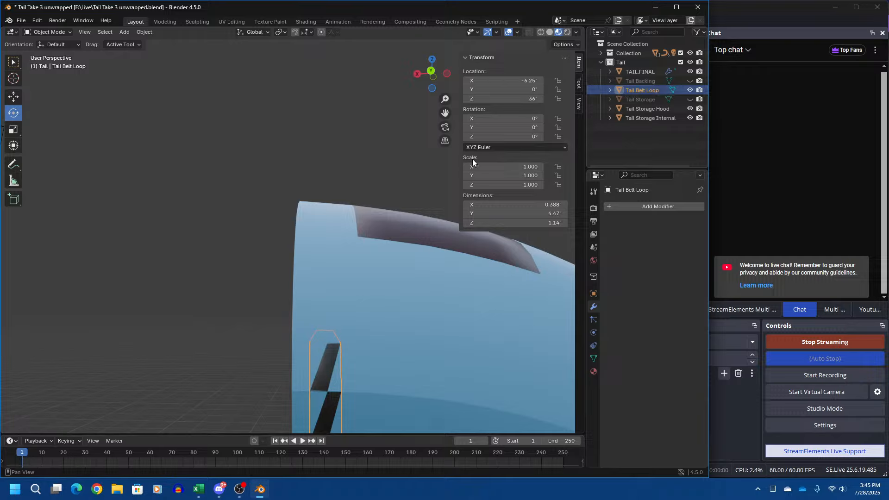
middle_drag(95, 203, 368, 355)
scroll(356, 316, down, 5)
scroll(368, 355, up, 6)
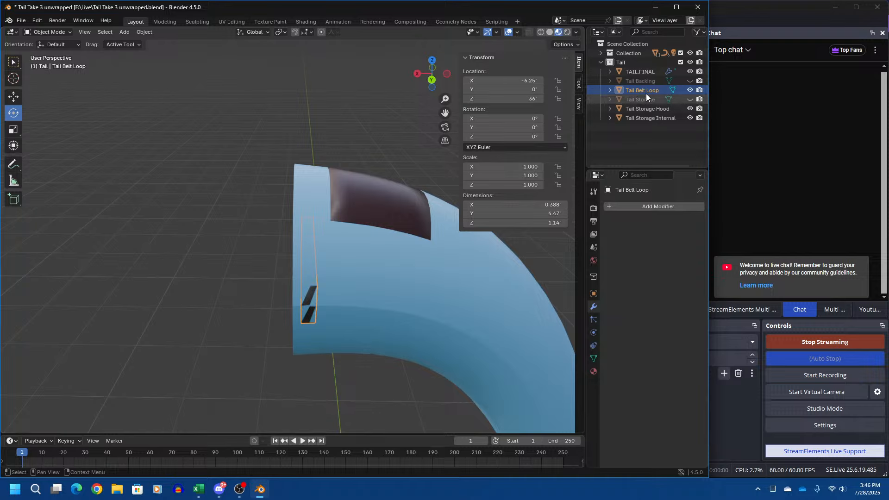
click(646, 72)
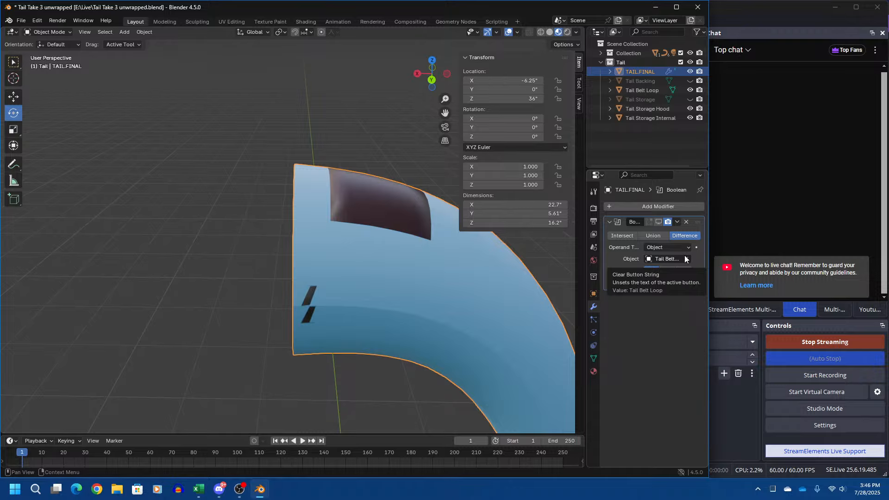
middle_drag(447, 273, 401, 230)
middle_drag(388, 329, 493, 381)
- Move Tail Belt Loop about 0.28 inches along Y and stretch it to a Y scale of about 1.61
click(639, 91)
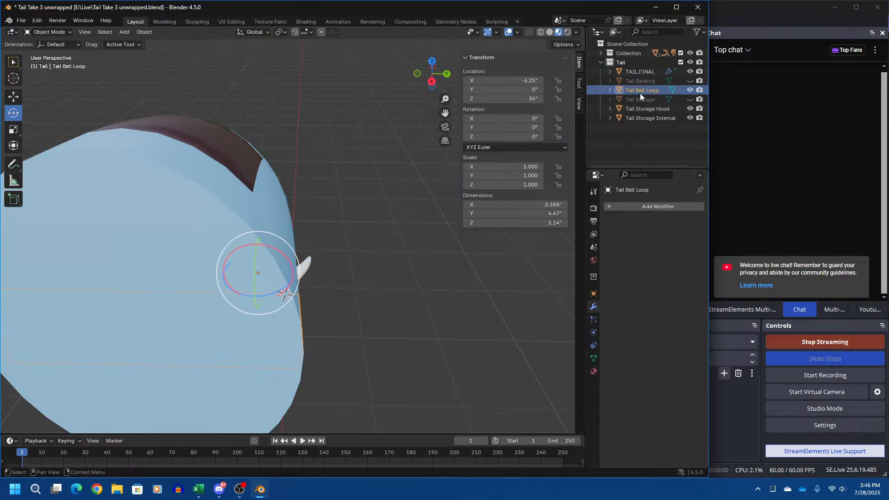
click(13, 61)
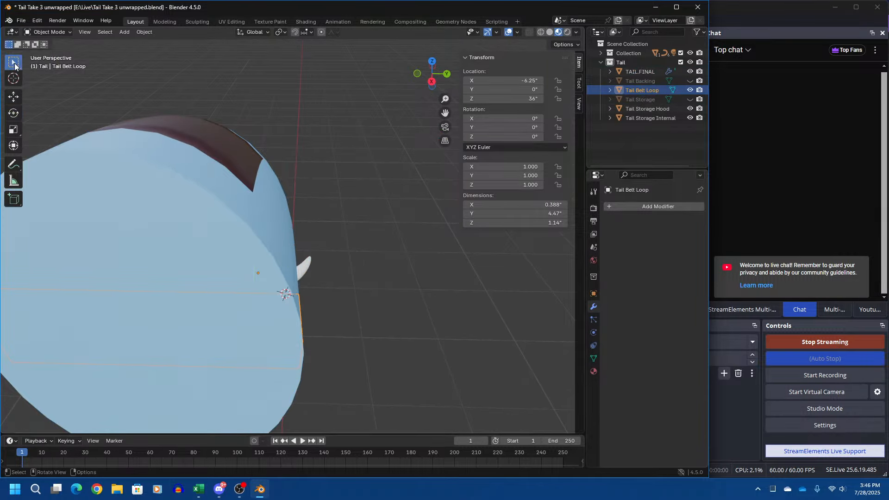
middle_drag(348, 254, 283, 264)
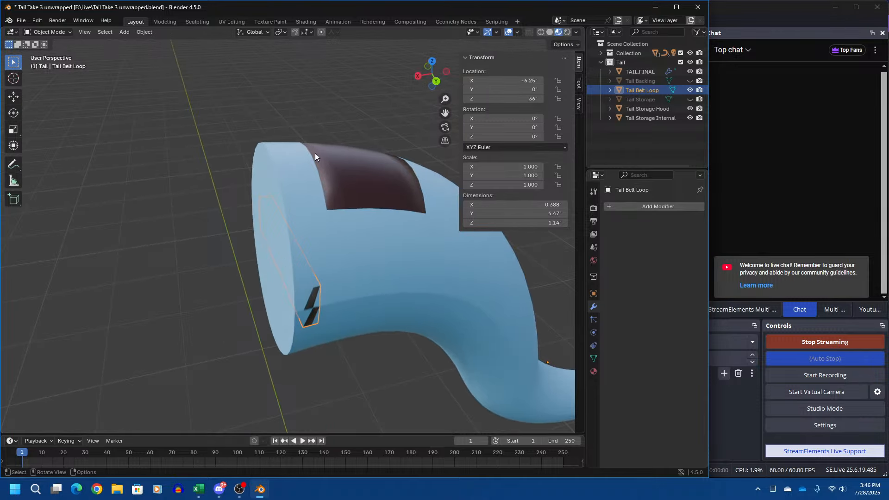
click(13, 96)
middle_drag(49, 137, 289, 274)
drag(327, 274, 331, 272)
middle_drag(214, 323, 417, 236)
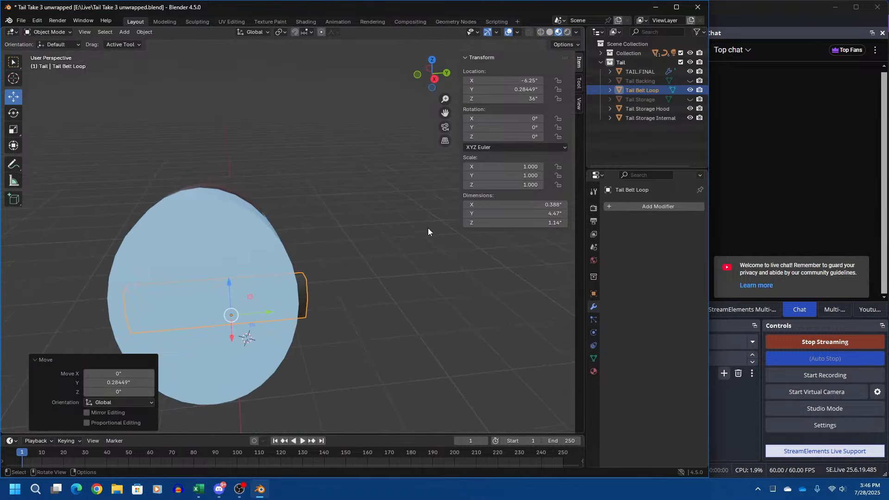
drag(532, 176, 578, 175)
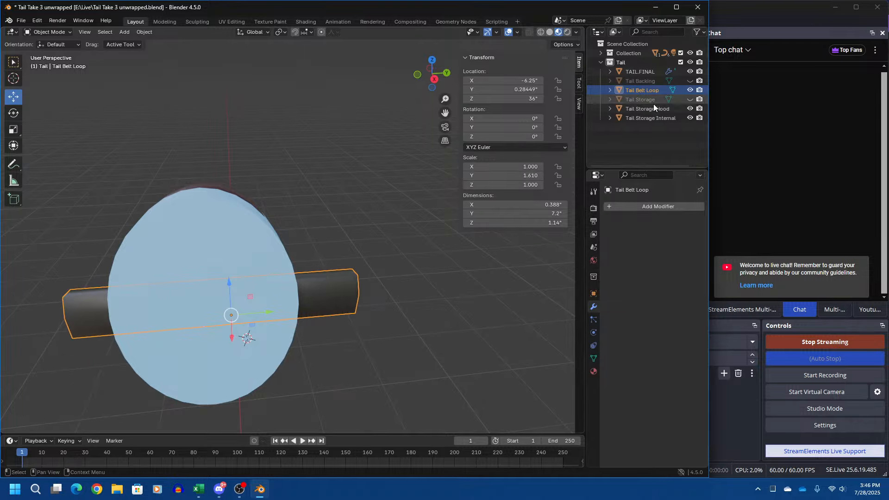
- Hide Tail Belt Loop and redisplay TAIL.FINAL's Boolean cut in the viewport using the Manifold solver
click(690, 89)
middle_drag(243, 346, 148, 327)
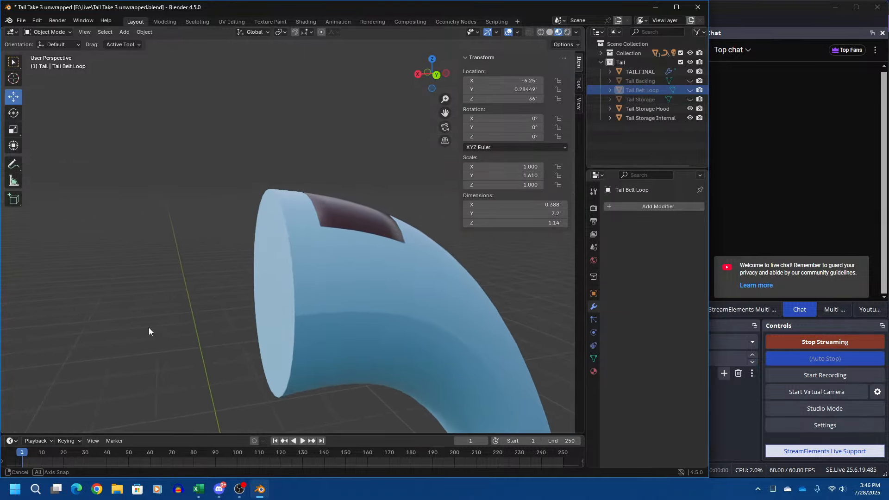
click(640, 71)
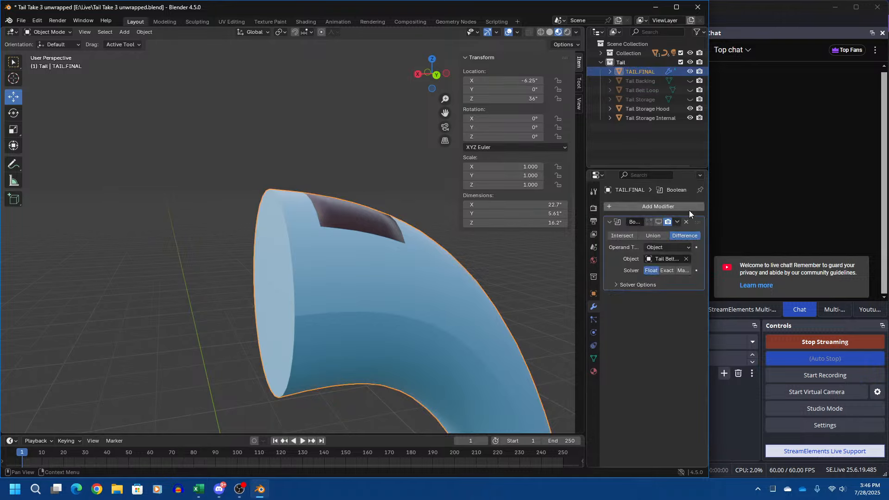
middle_drag(360, 298, 339, 345)
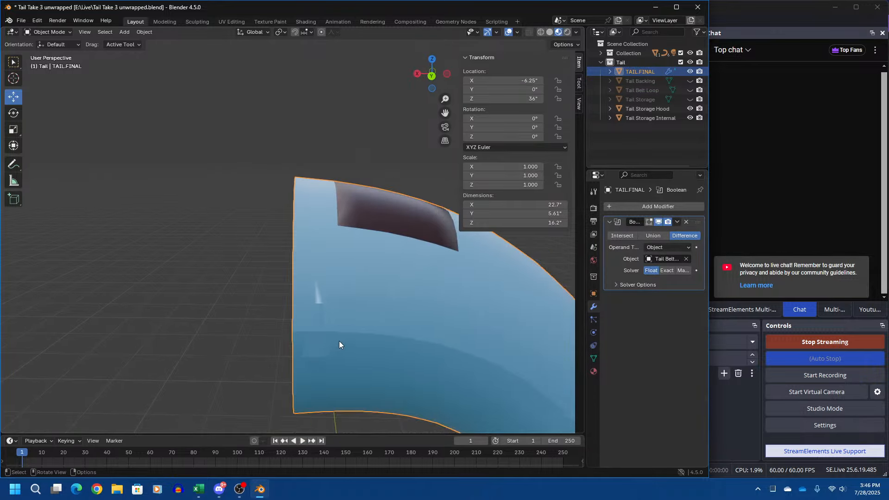
click(683, 271)
middle_drag(482, 326, 243, 344)
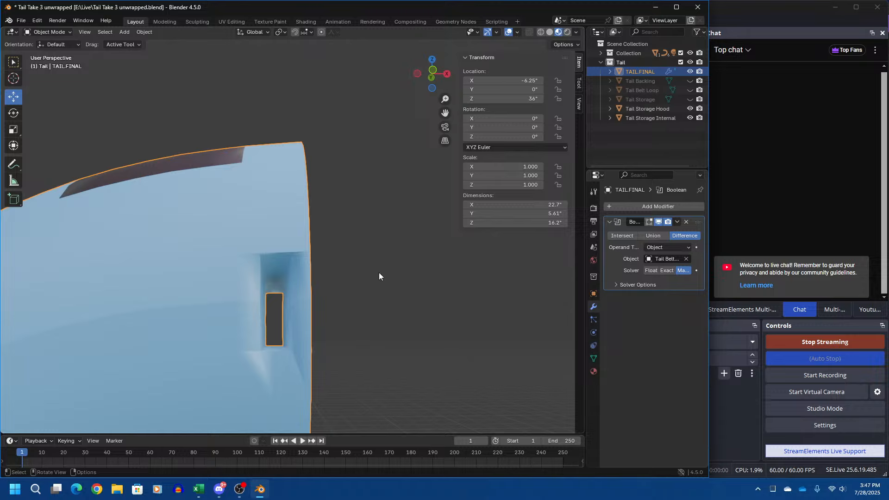
- Add a Boolean Difference modifier to Tail Backing with Tail Belt Loop as the cutter object
click(659, 82)
click(623, 207)
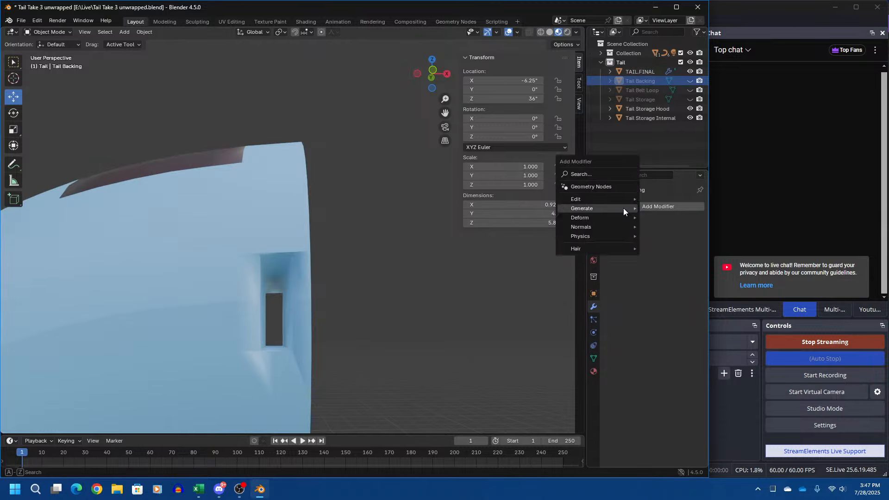
mouse_move(624, 210)
click(510, 226)
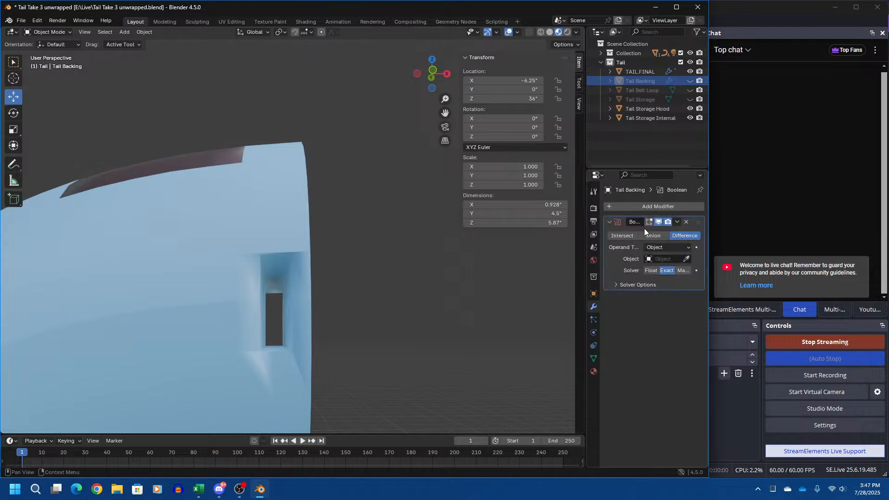
click(666, 248)
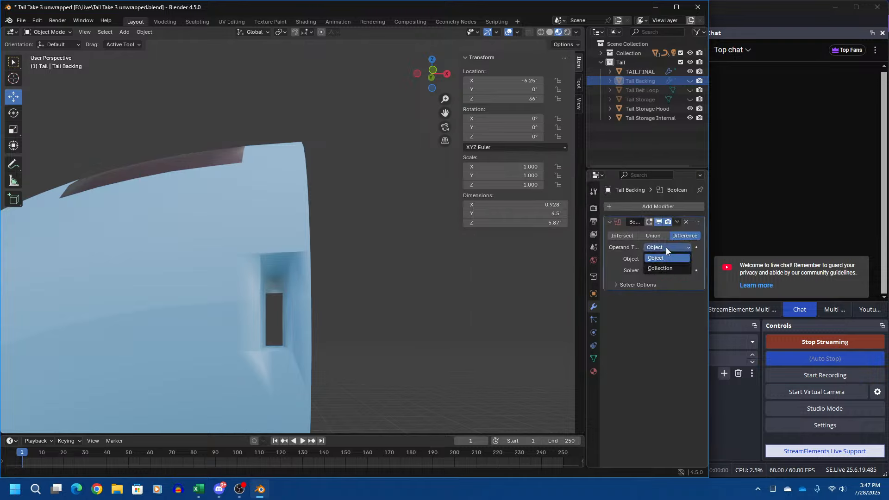
click(666, 248)
click(686, 258)
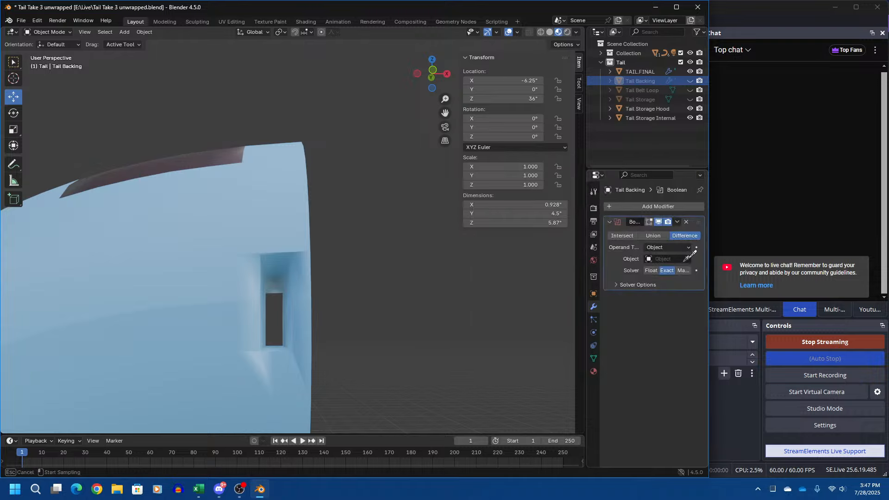
click(655, 91)
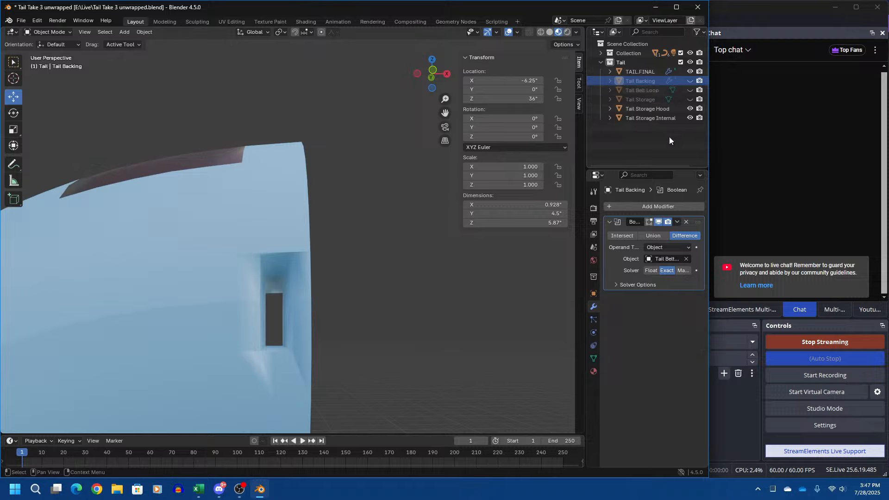
- Show Tail Backing with TAIL.FINAL hidden and inspect the belt slot cut through both of its sides
click(689, 80)
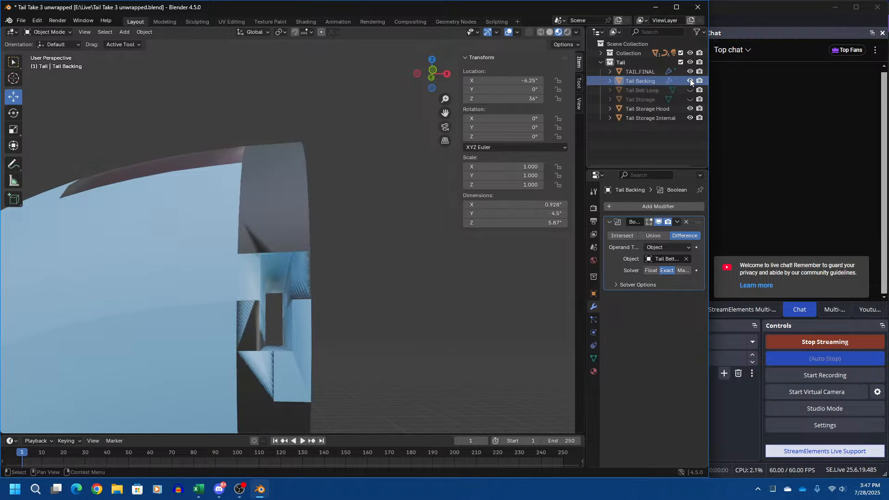
click(689, 72)
middle_drag(437, 268, 238, 298)
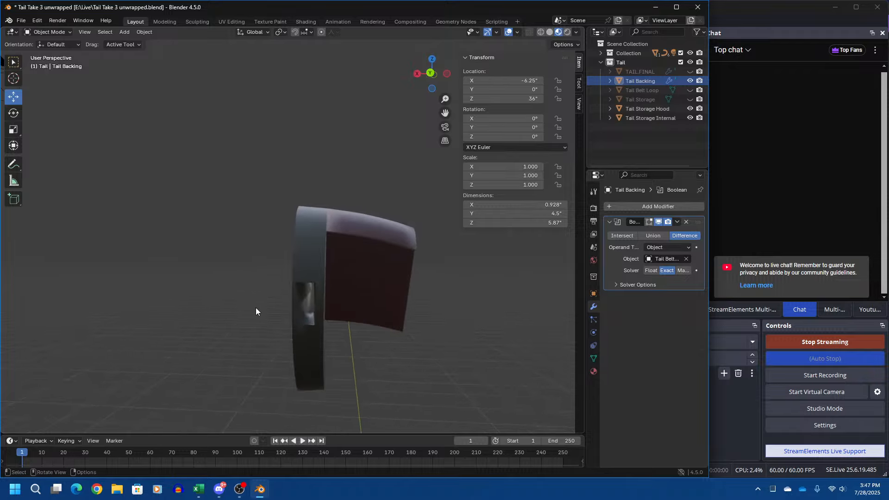
scroll(237, 297, up, 4)
middle_drag(371, 348, 167, 281)
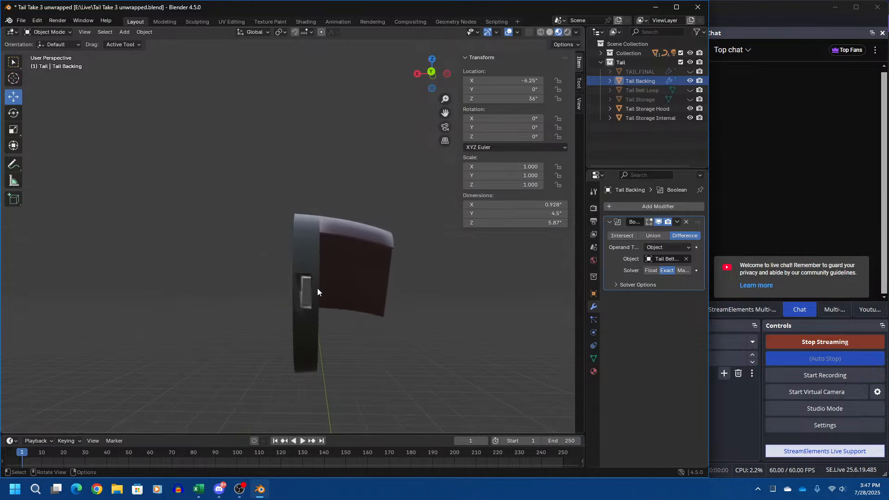
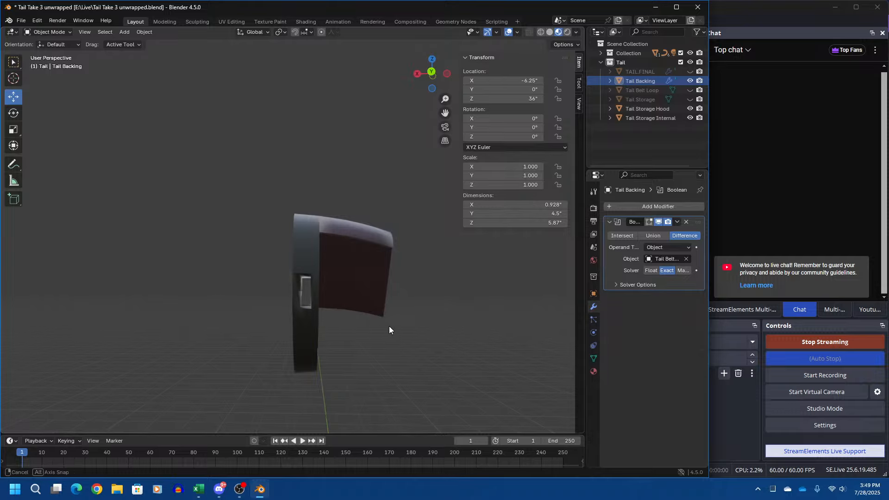
middle_drag(389, 326, 71, 312)
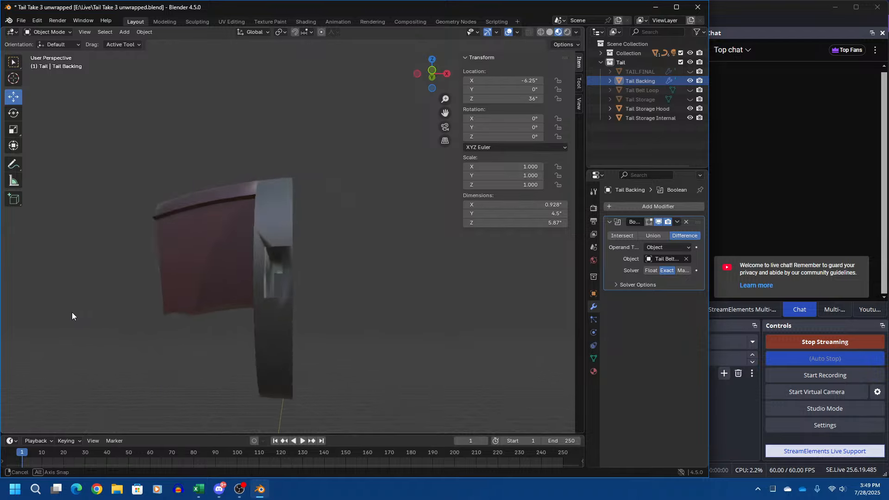
- Convert Tail Backing to a mesh copy with its Boolean cut applied, keeping the original
click(657, 82)
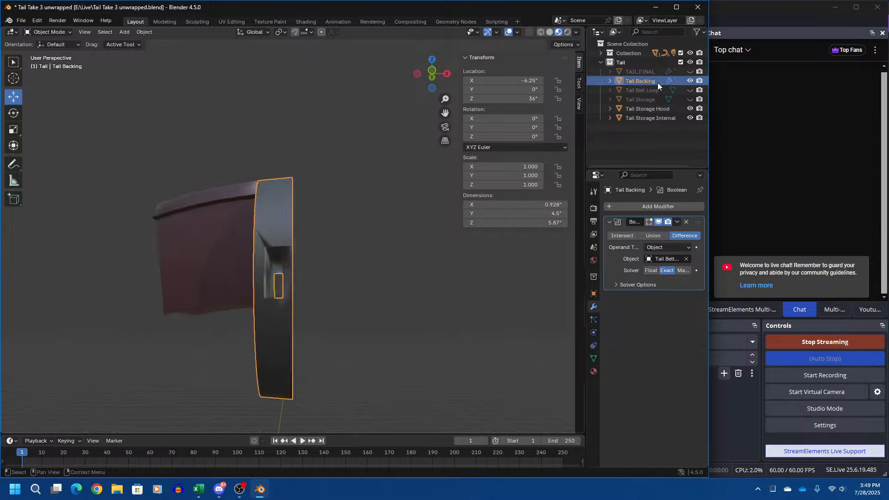
right_click(290, 221)
mouse_move(288, 250)
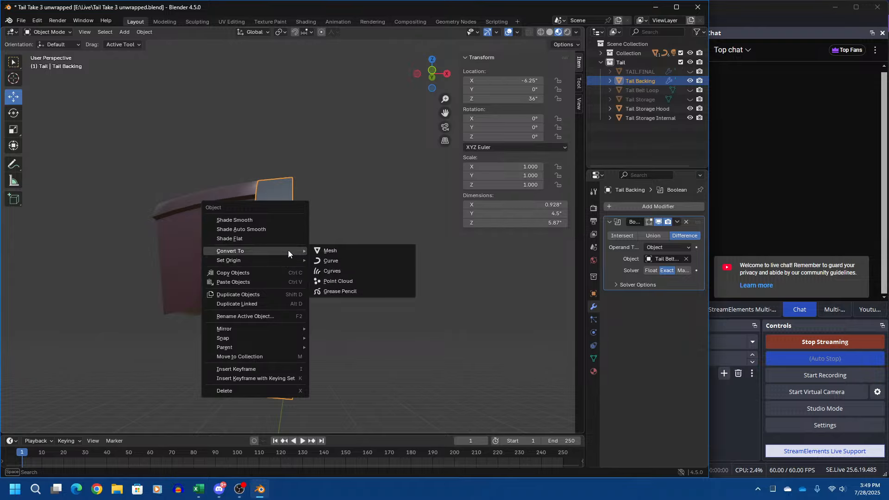
click(357, 251)
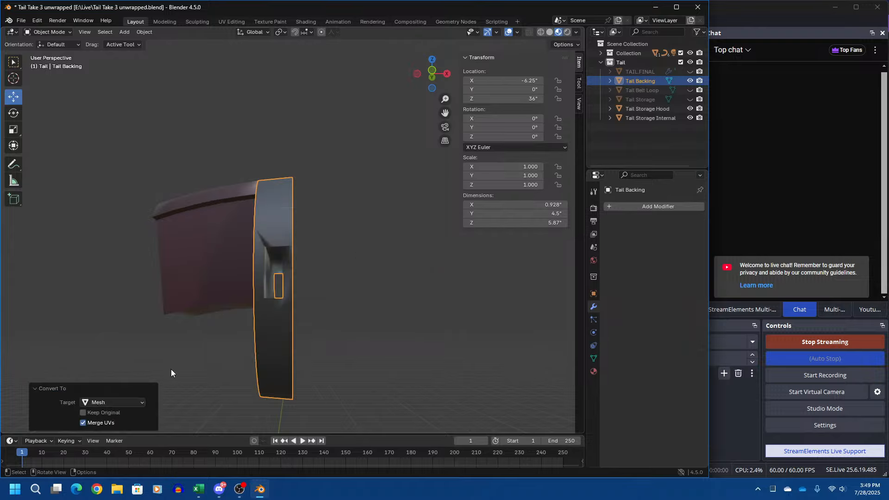
click(101, 412)
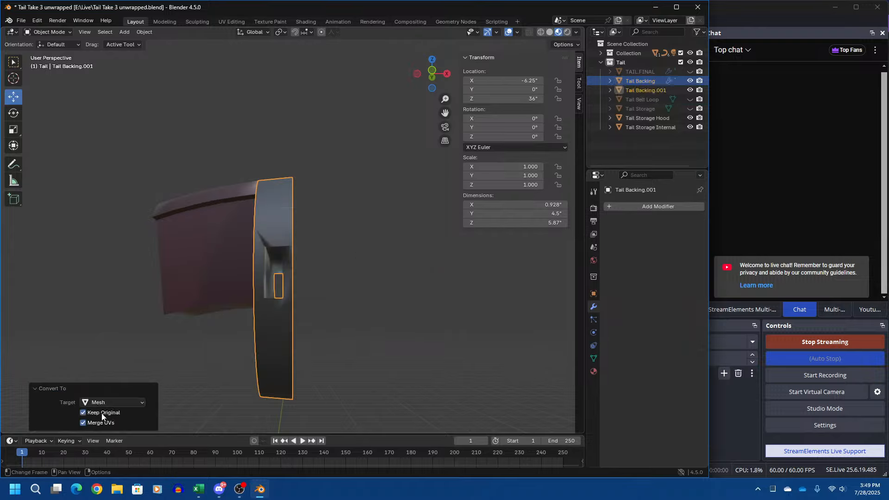
click(377, 331)
- Show TAIL.FINAL and convert it to a mesh copy with its Boolean cut applied, keeping the original
right_click(645, 71)
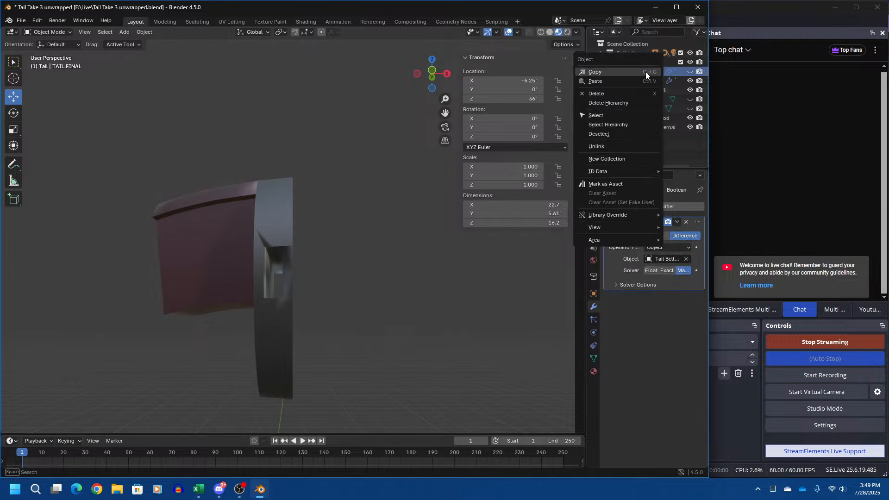
click(690, 71)
right_click(87, 315)
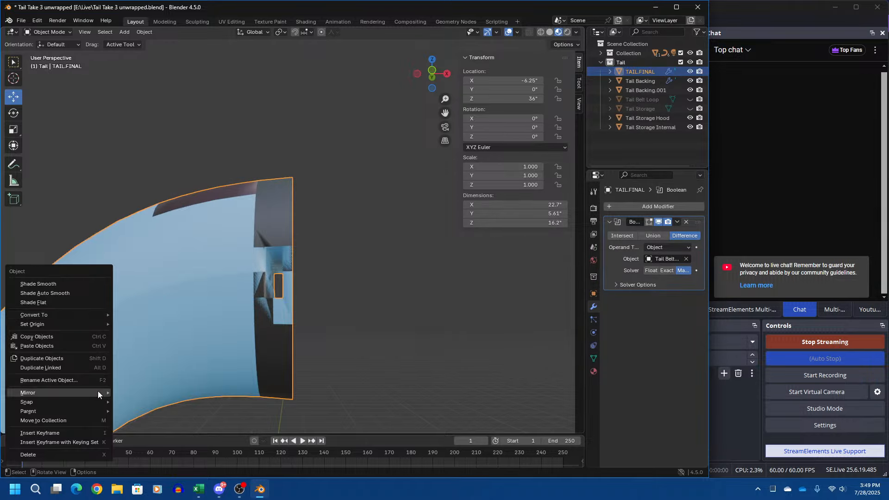
mouse_move(81, 315)
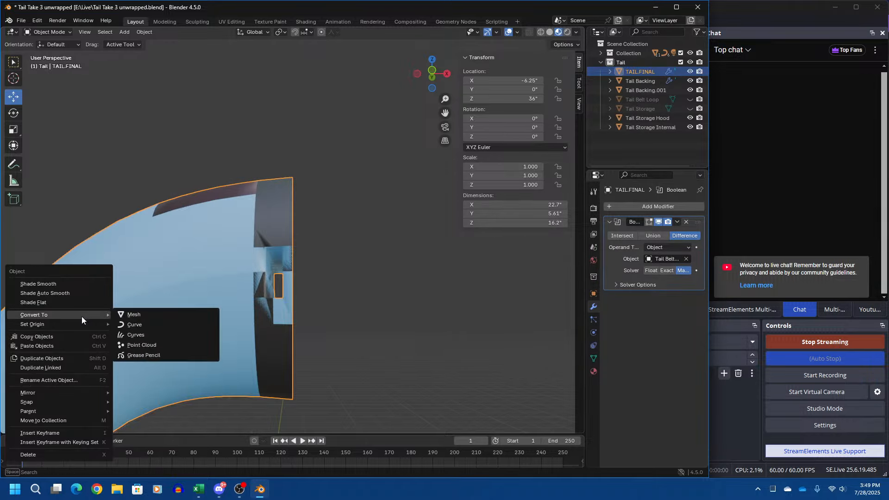
click(142, 315)
click(501, 310)
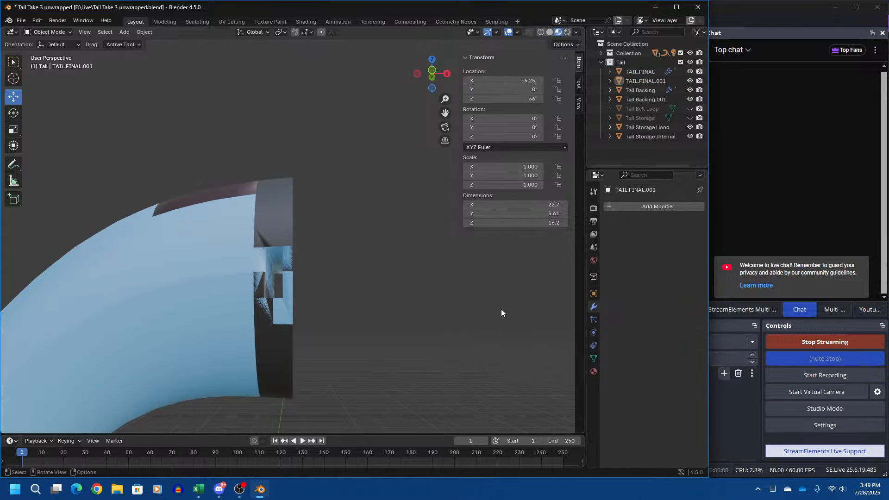
- Hide the original TAIL.FINAL and Tail Backing objects, leaving their converted copies displayed
click(690, 71)
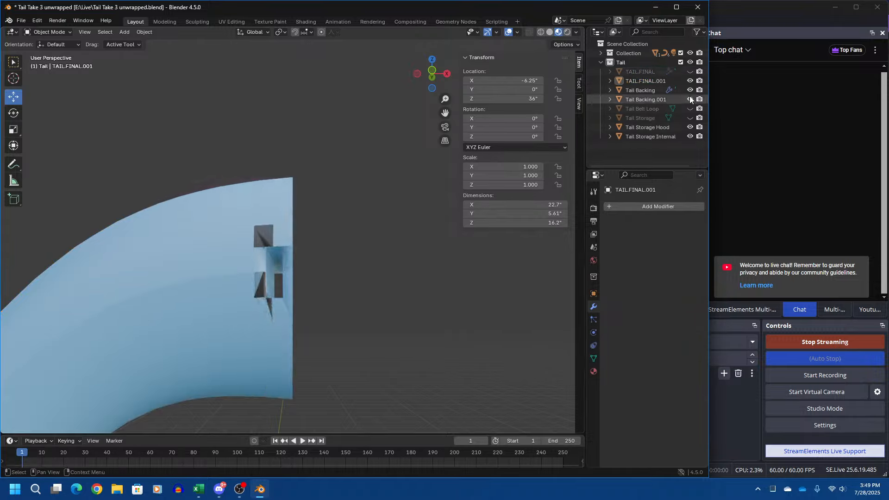
click(689, 90)
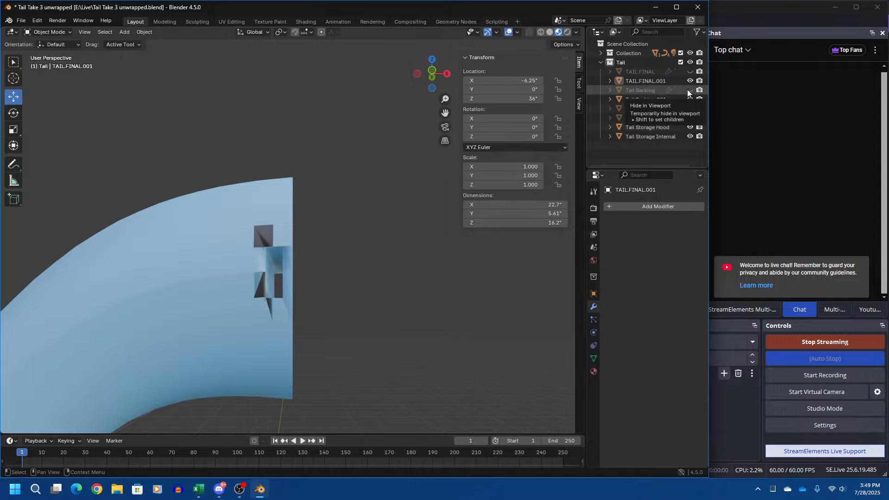
drag(690, 108, 683, 115)
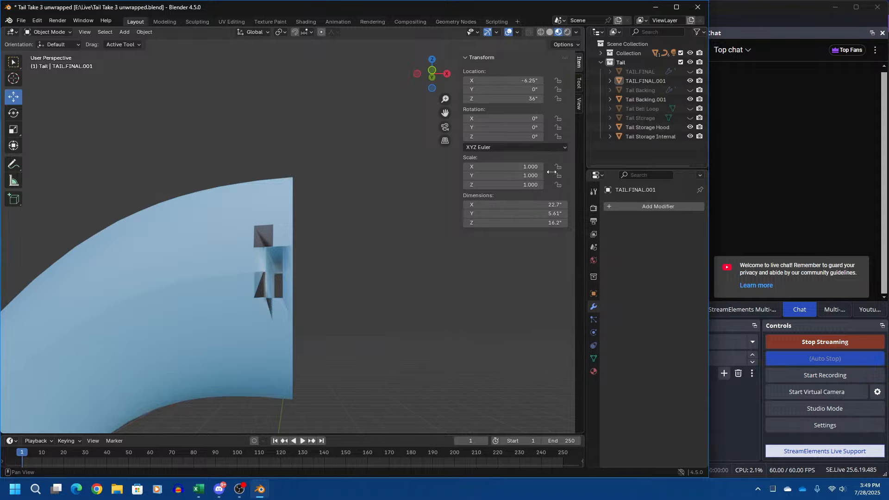
- Select Tail Backing.001 and examine how it overlaps the tail around the belt slot, with TAIL.FINAL.001 hidden and shown
click(655, 101)
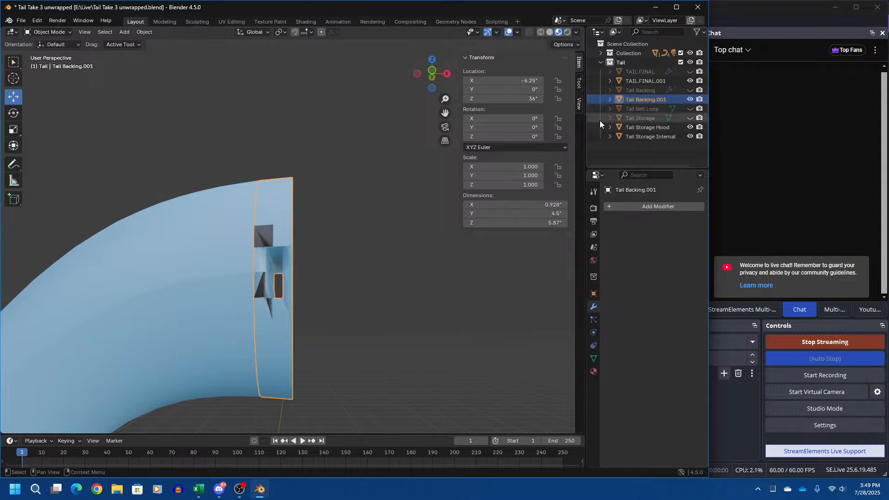
middle_drag(398, 282, 450, 336)
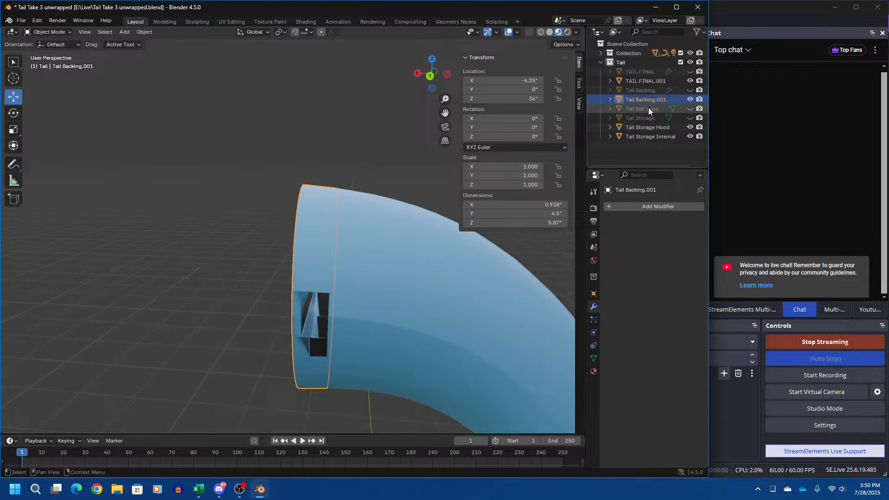
click(691, 77)
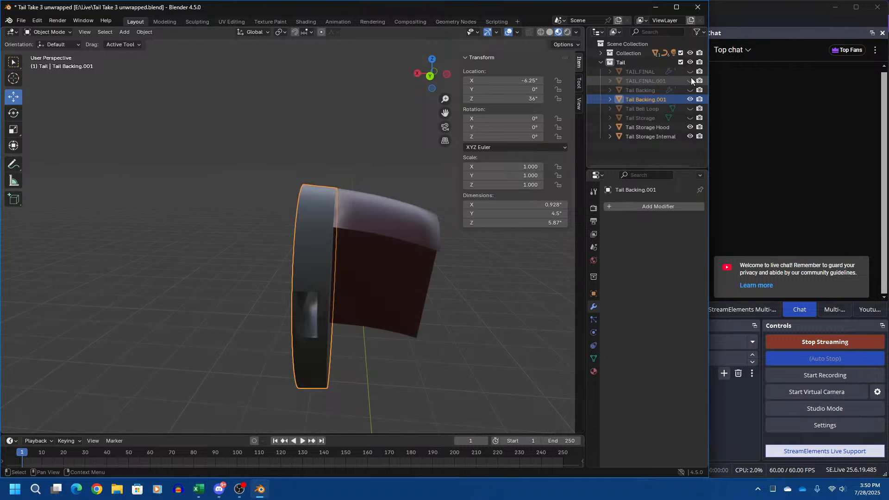
click(691, 77)
middle_drag(216, 348, 226, 318)
scroll(299, 396, up, 3)
middle_drag(298, 396, 417, 377)
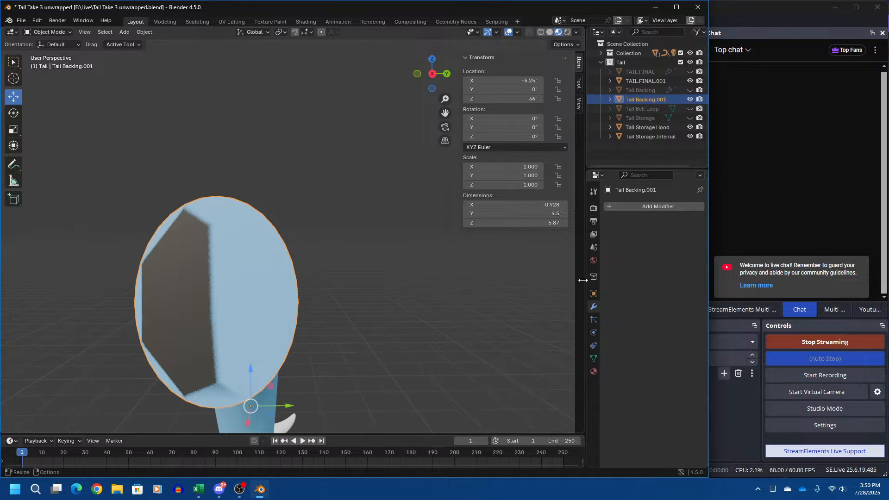
- Hide TAIL.FINAL.001 and enter Edit Mode on Tail Backing.001 to inspect the mesh around its belt slot
click(690, 80)
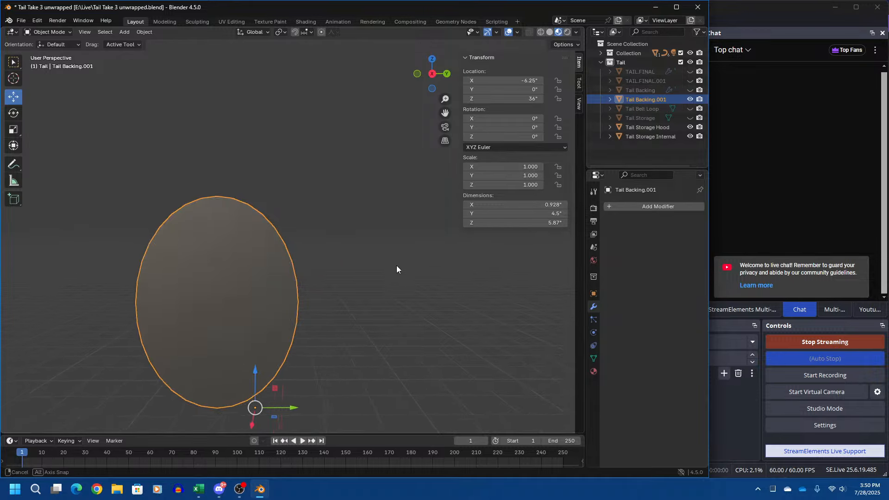
middle_drag(397, 266, 340, 290)
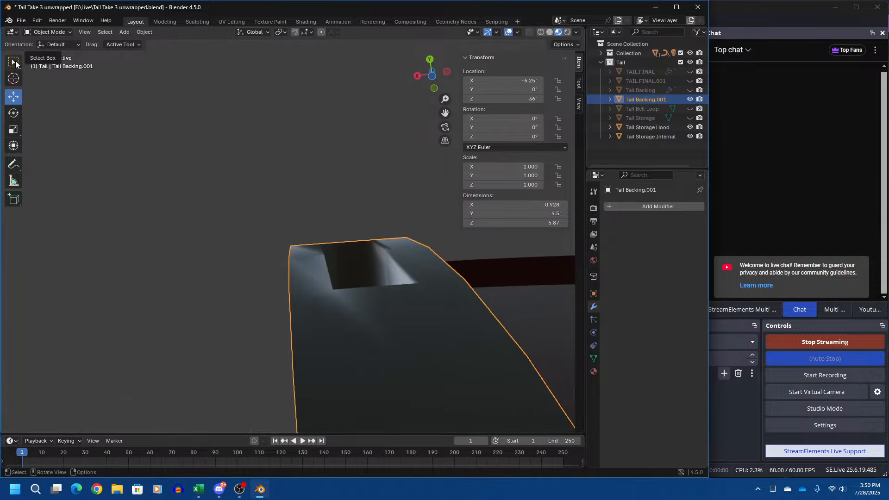
click(46, 33)
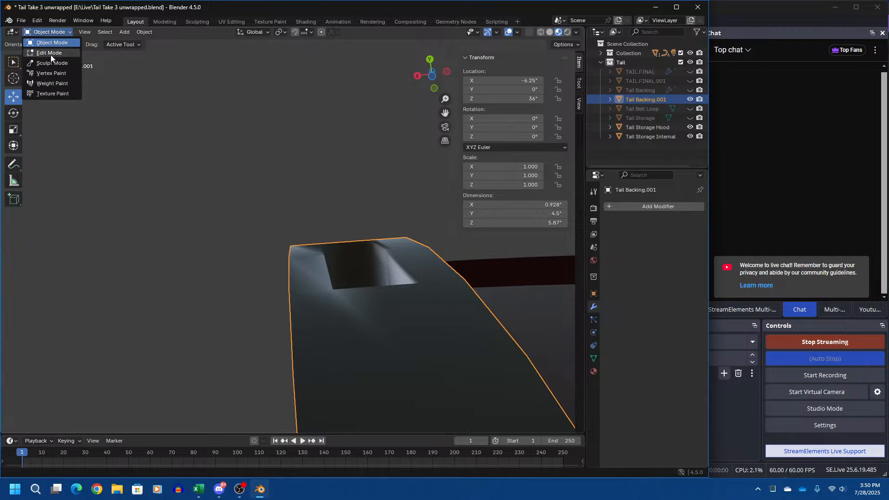
click(51, 54)
middle_drag(309, 188, 319, 241)
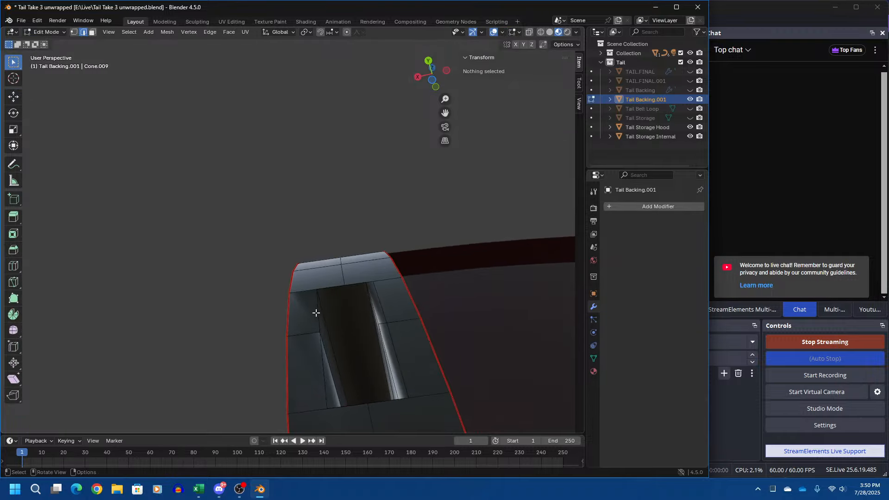
mouse_move(315, 307)
middle_down()
mouse_move(314, 284)
mouse_move(315, 295)
middle_up()
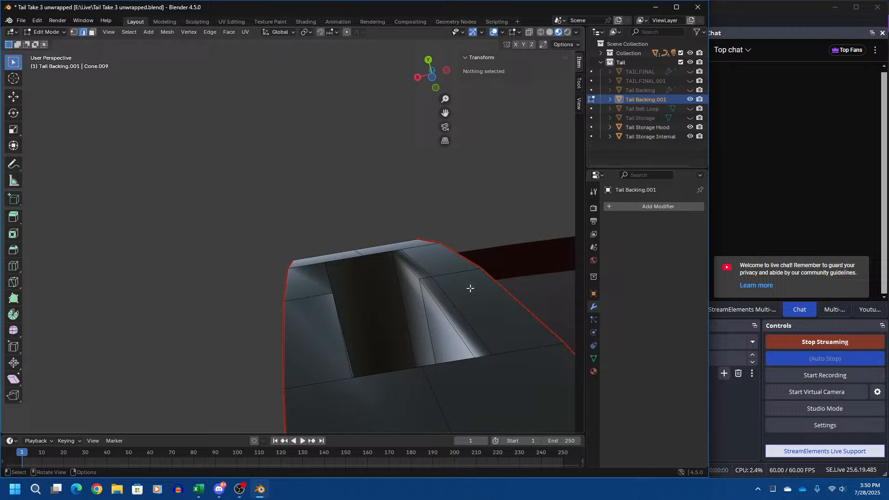
middle_drag(470, 288, 469, 314)
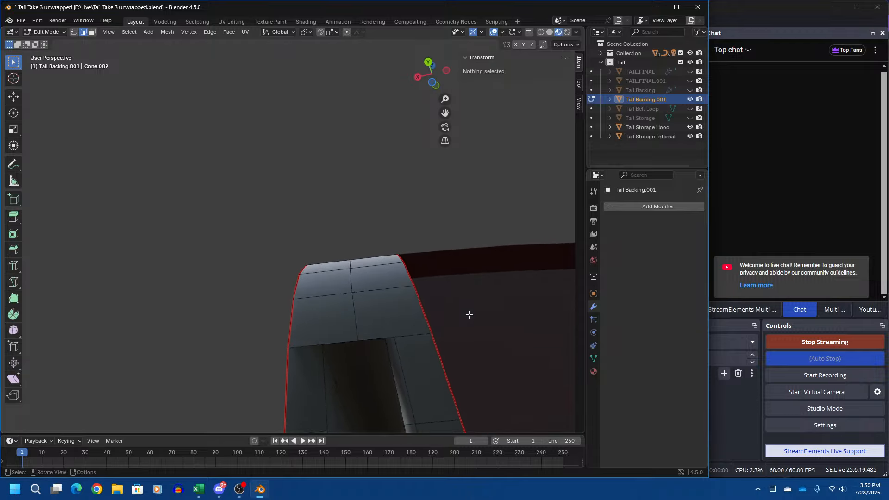
- Dissolve the two lengthwise edges beside the belt slot on one side of Tail Backing.001
scroll(469, 315, down, 2)
click(361, 317)
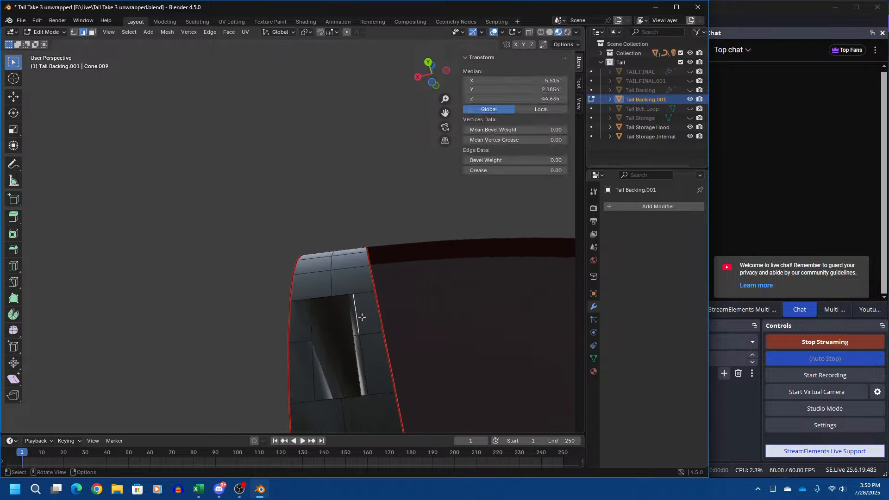
shift+click(372, 334)
key(x)
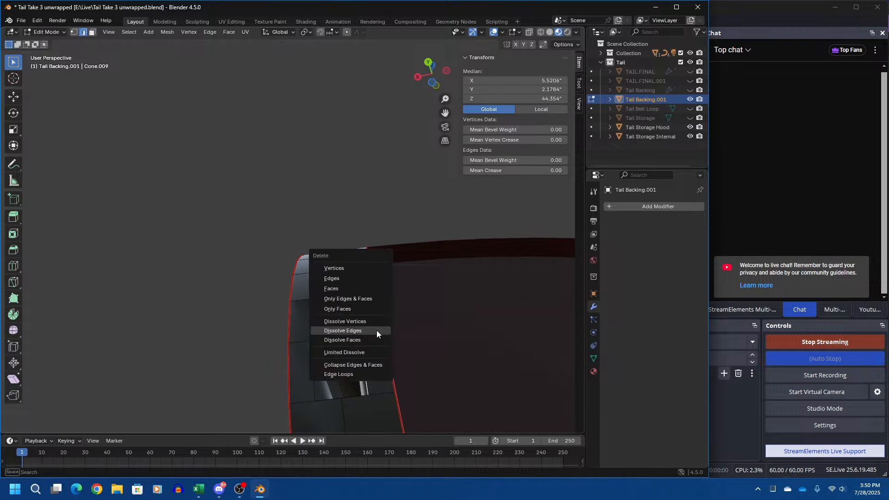
click(373, 321)
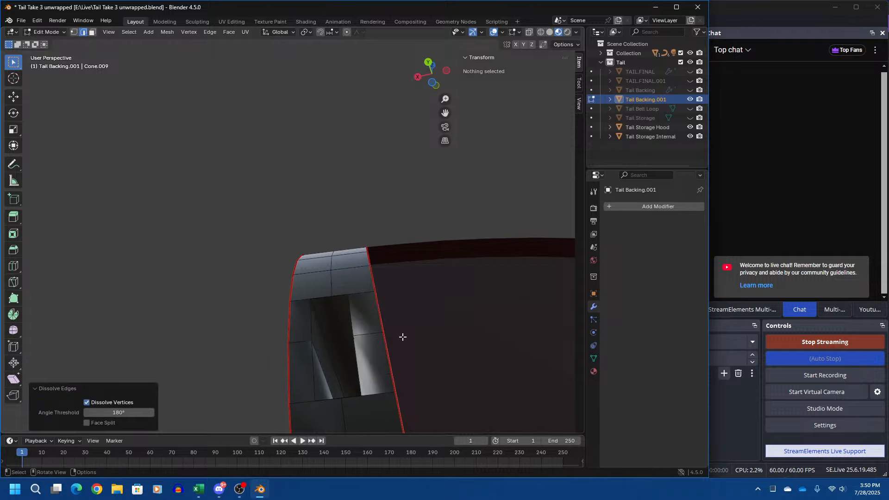
- Dissolve the matching pair of lengthwise edges beside the belt slot on the opposite side of Tail Backing.001
click(369, 337)
middle_drag(518, 359, 311, 393)
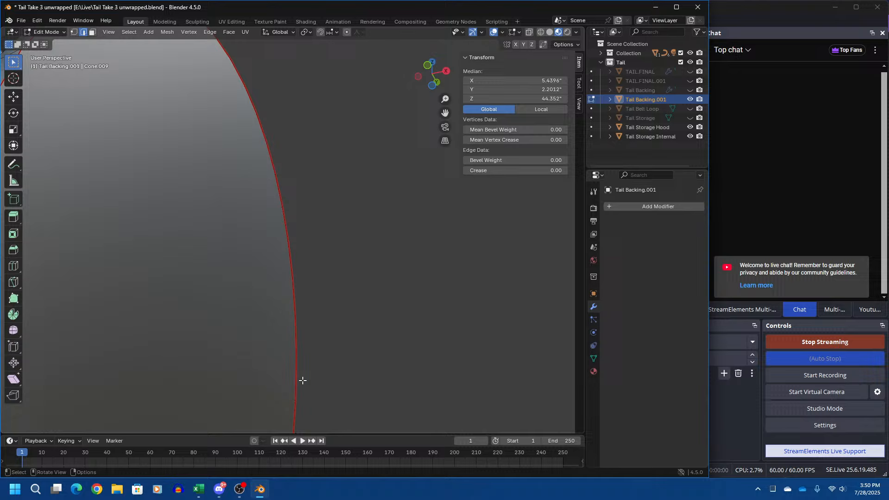
scroll(301, 379, down, 7)
scroll(199, 212, up, 8)
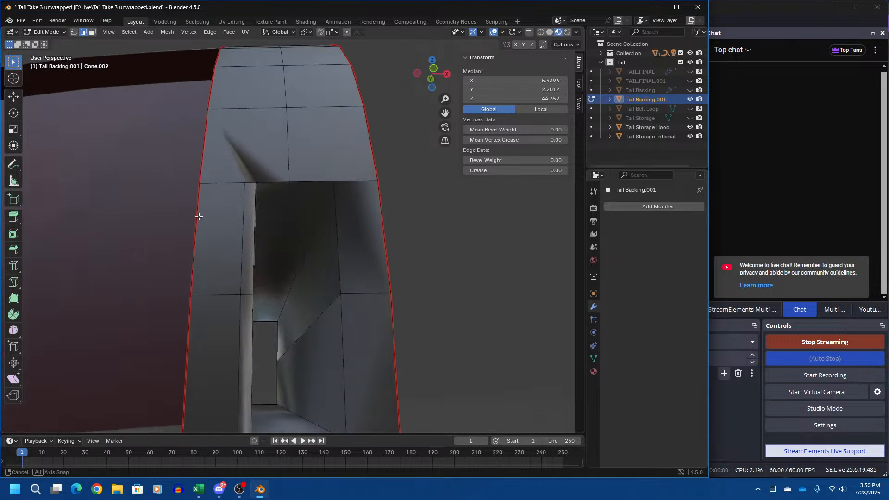
shift+click(292, 327)
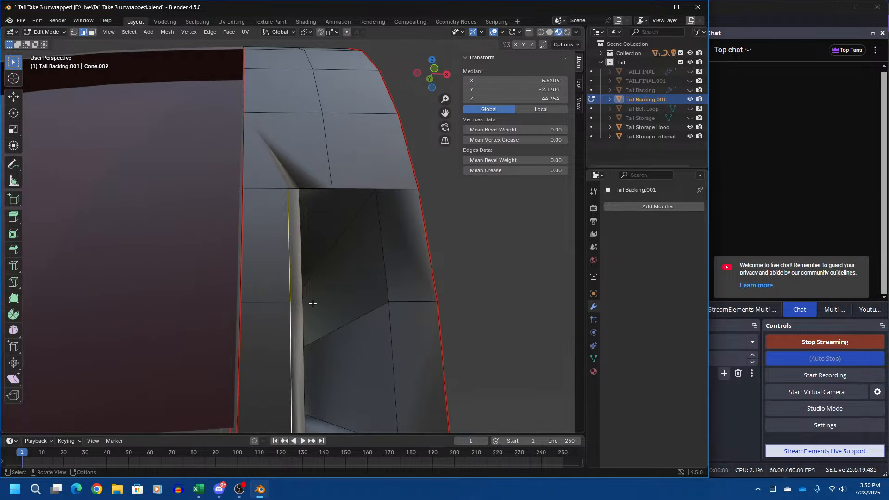
key(x)
click(309, 299)
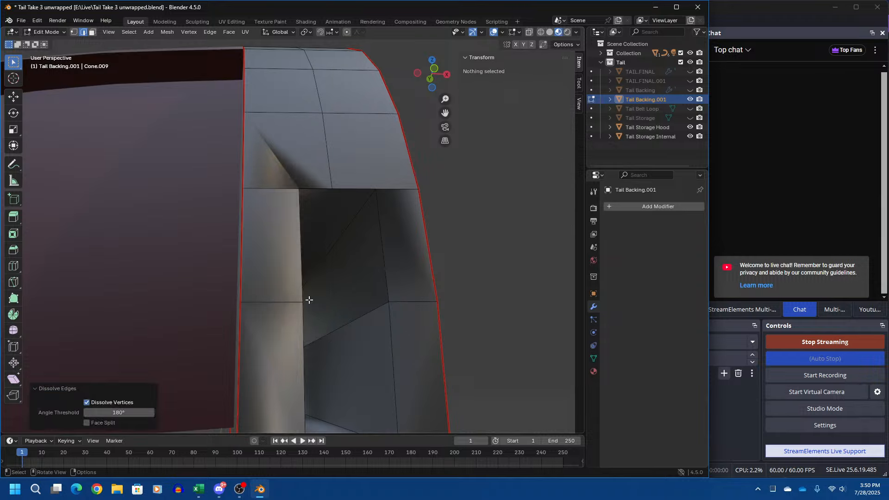
- Select the upper, side and lower edges outlining the belt slot opening on Tail Backing.001
click(248, 117)
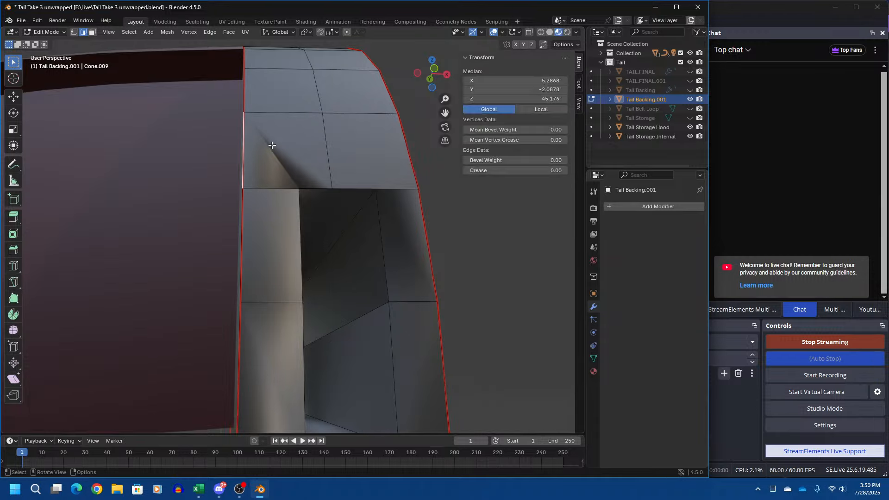
shift+click(310, 187)
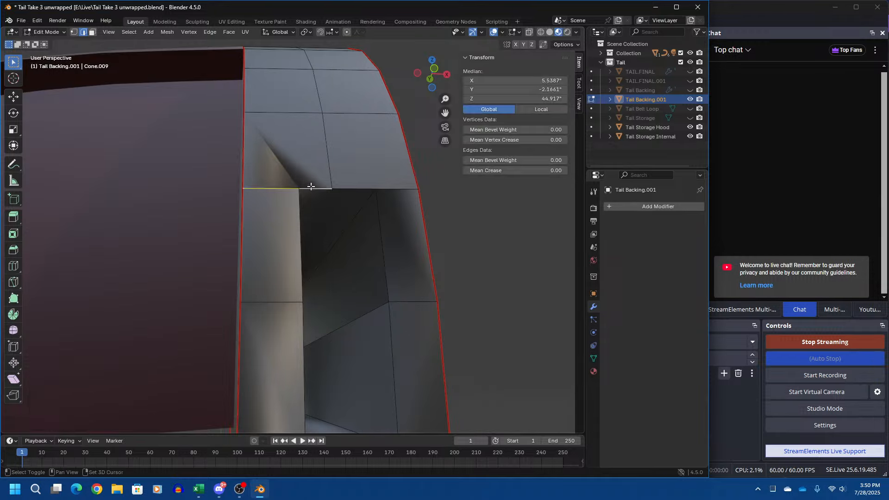
click(365, 189)
shift+click(324, 189)
shift+click(300, 223)
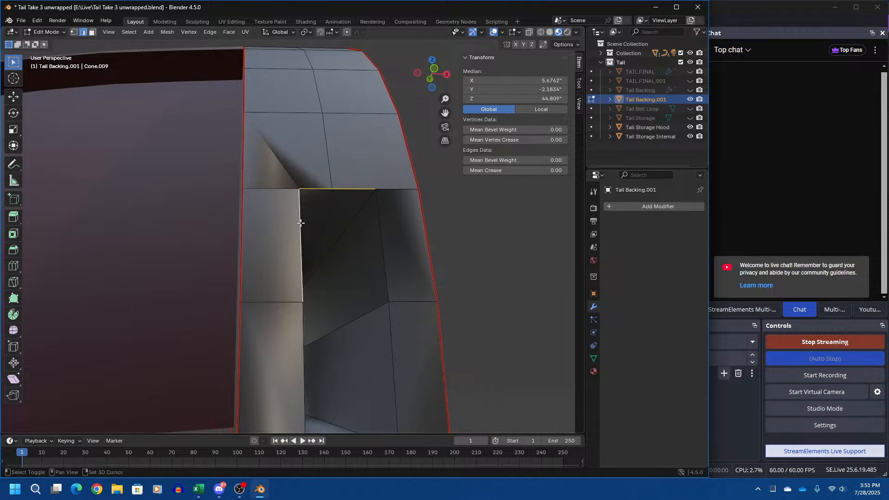
shift+click(304, 337)
shift+click(388, 340)
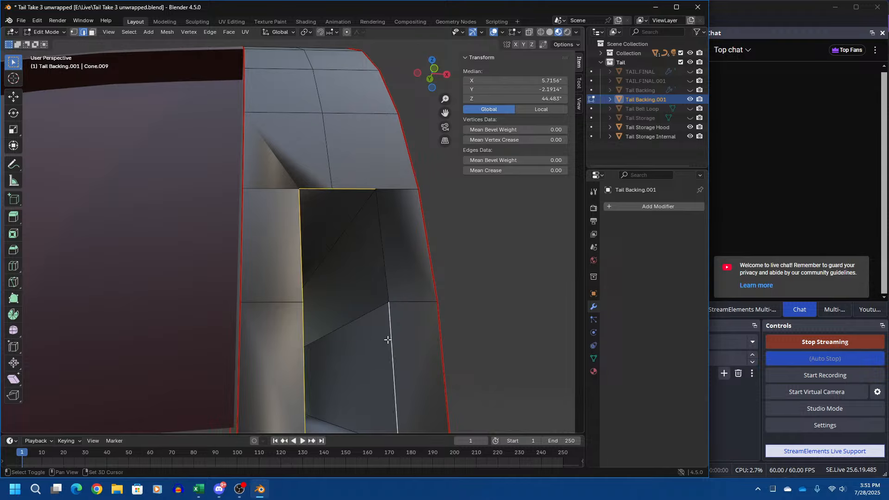
shift+click(390, 273)
scroll(332, 332, down, 5)
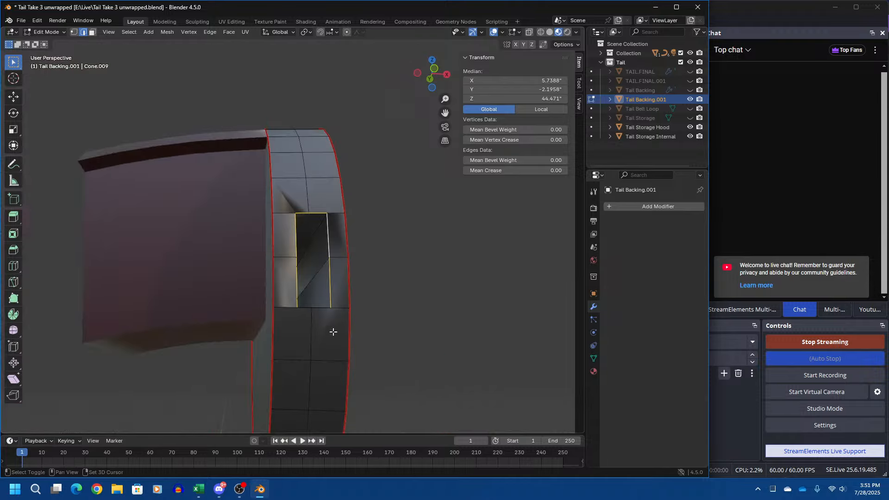
right_click(307, 306)
click(308, 306)
scroll(297, 324, up, 4)
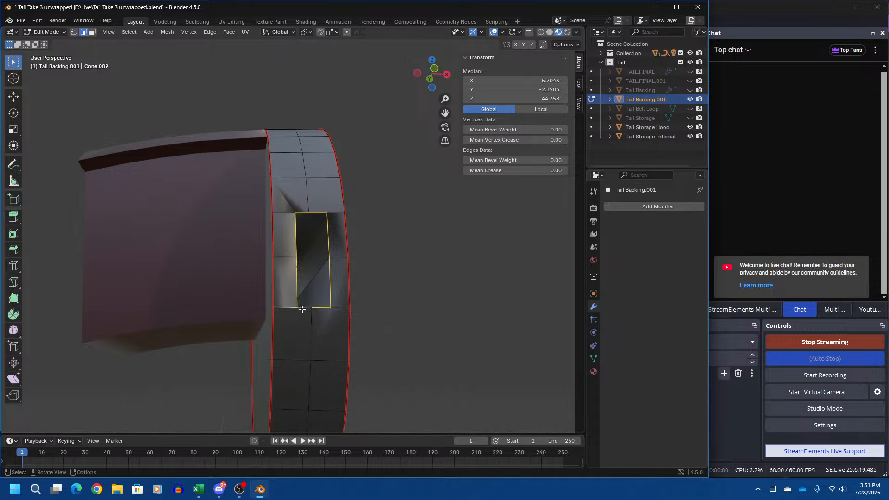
scroll(308, 341, down, 3)
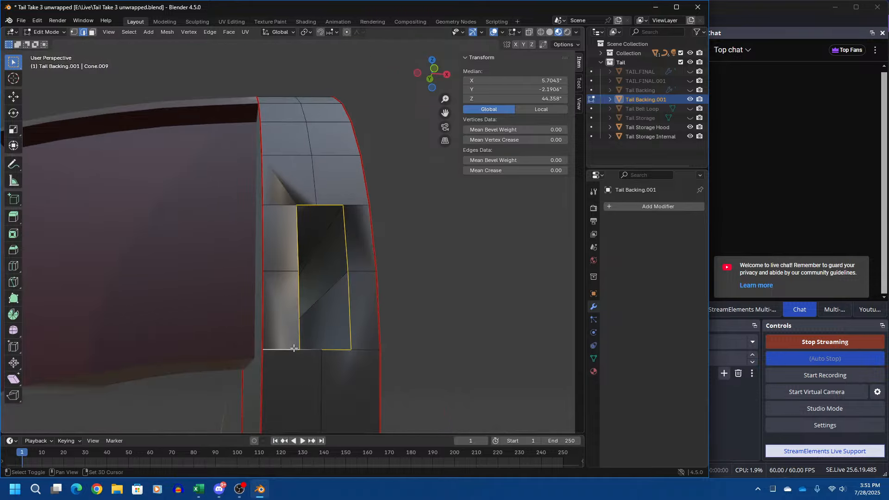
shift+click(311, 350)
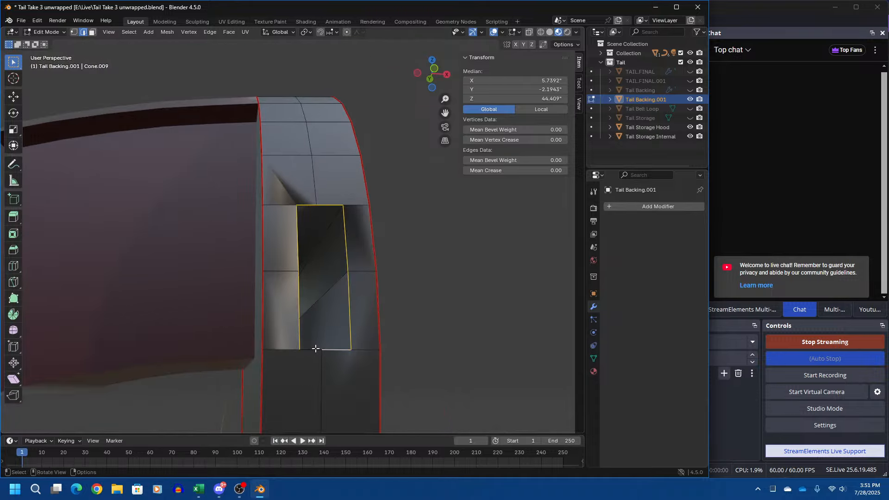
- Select only the slot opening's lower edge to examine where it meets the slot's side wall
shift+scroll(314, 324, down, 5)
shift+scroll(318, 330, up, 2)
scroll(308, 233, up, 8)
scroll(307, 233, down, 4)
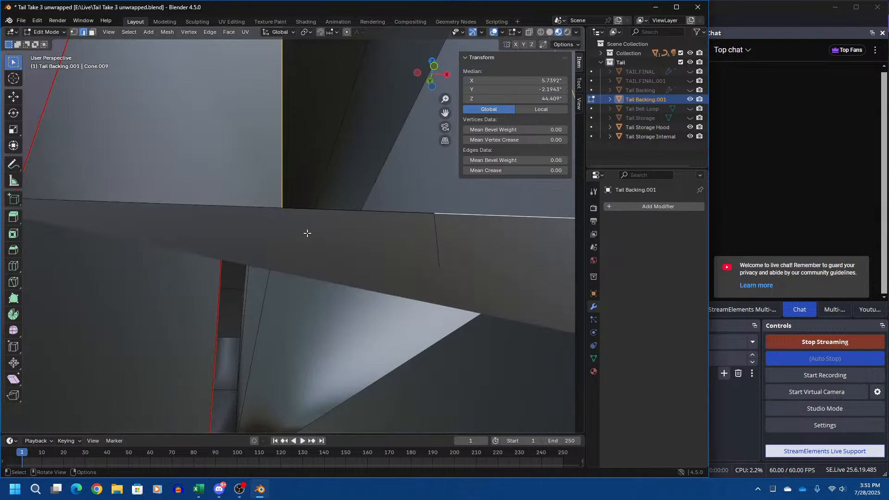
click(317, 212)
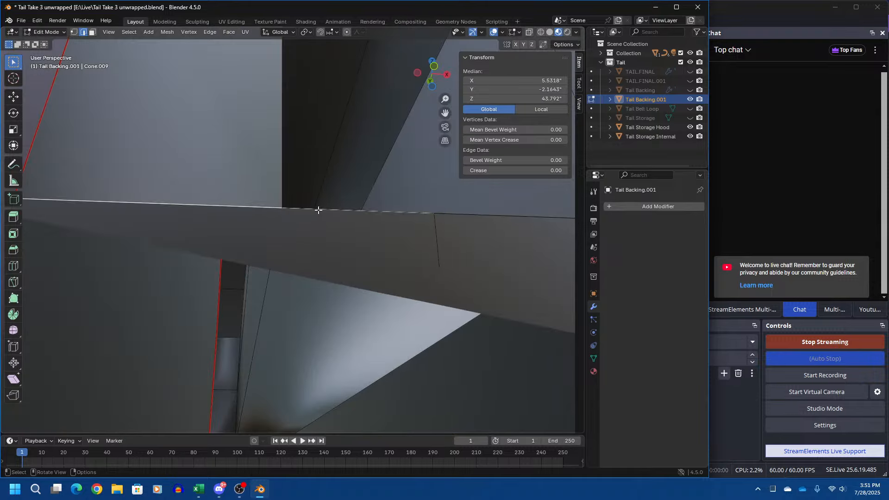
scroll(318, 210, down, 3)
shift+click(291, 200)
- Undo the recent edge selections and the last edge dissolve beside the belt slot
middle_drag(285, 199, 454, 316)
scroll(454, 316, down, 6)
middle_drag(351, 321, 420, 335)
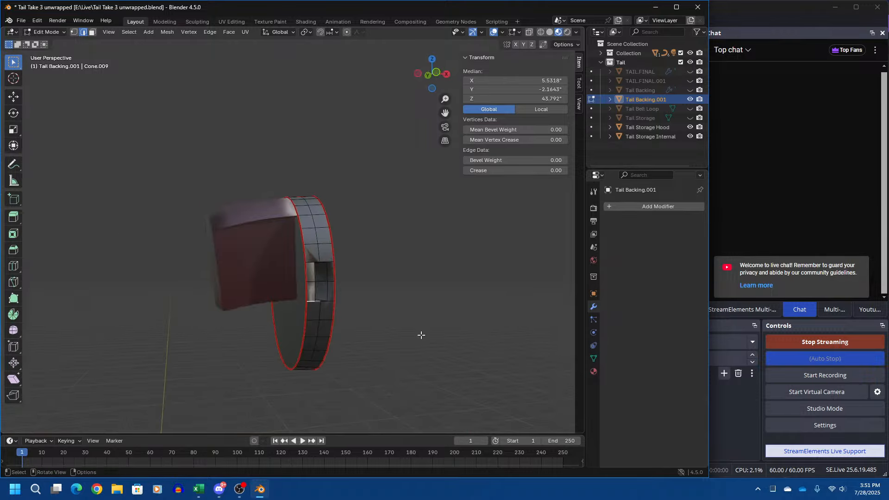
scroll(421, 335, up, 6)
ctrl+click(421, 335)
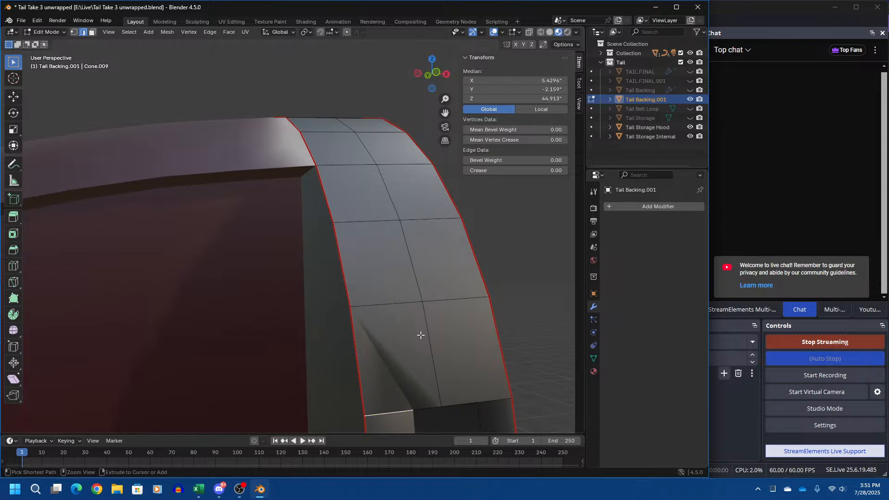
key(alt+a)
ctrl+click(421, 335)
scroll(420, 333, down, 5)
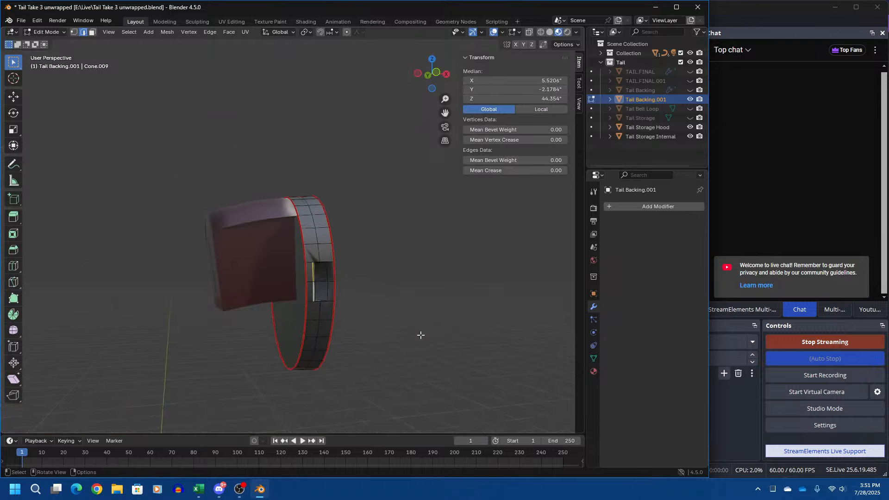
- Select the belt slot's lower edge and examine the geometry around its corner and inner walls
middle_drag(420, 333, 357, 255)
scroll(357, 255, up, 6)
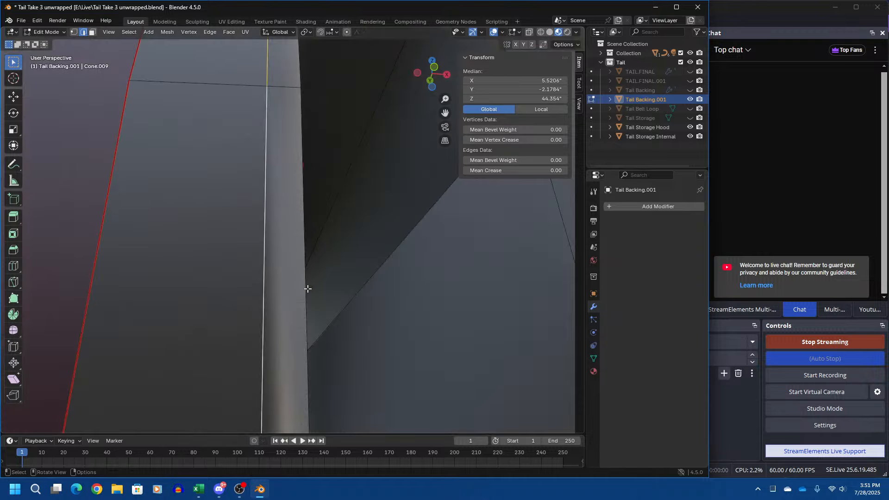
click(299, 307)
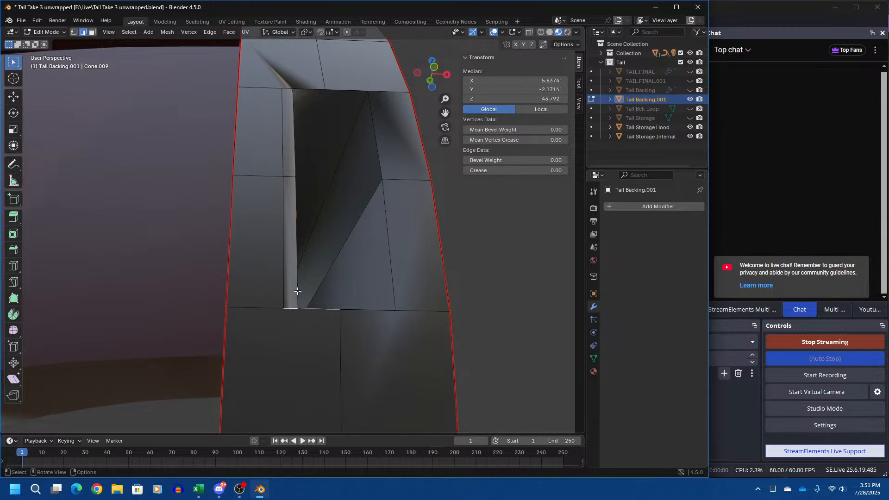
click(297, 290)
click(283, 292)
mouse_move(283, 293)
middle_down()
mouse_move(301, 310)
mouse_move(287, 299)
middle_up()
ctrl+click(285, 299)
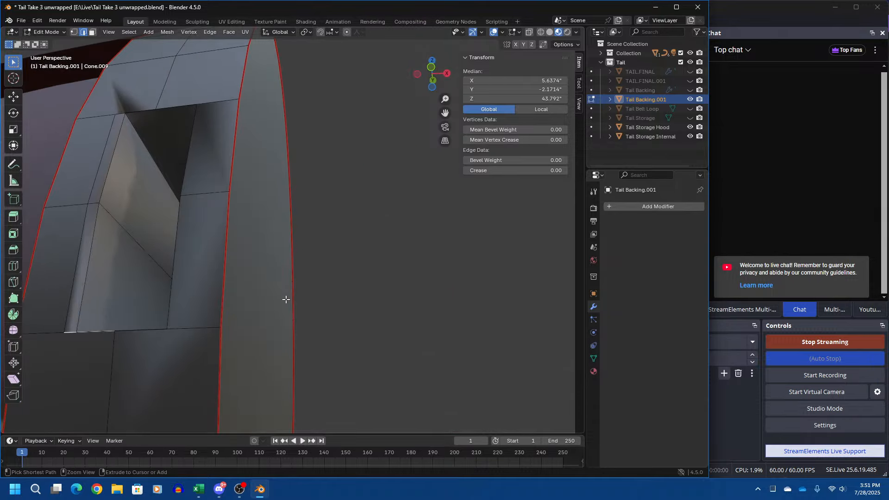
- Delete the TAIL.FINAL.001 and Tail Backing.001 copies and show the original Tail Backing and TAIL.FINAL
click(659, 81)
right_click(660, 79)
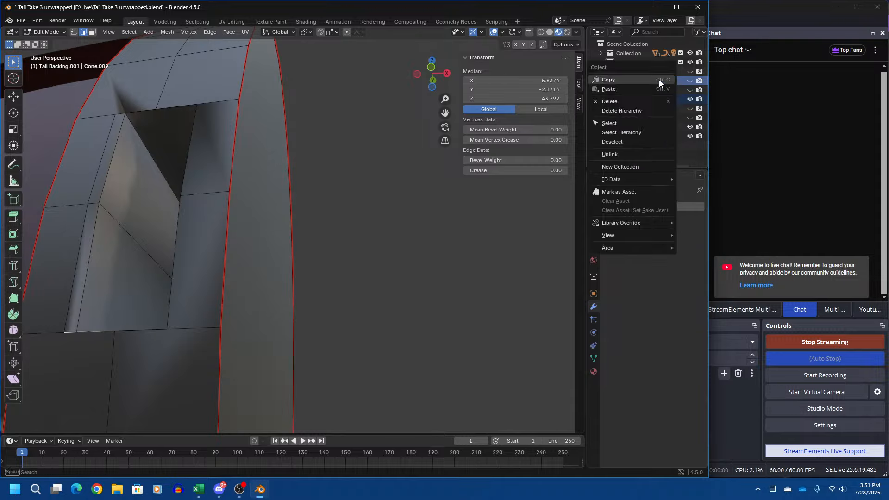
click(654, 103)
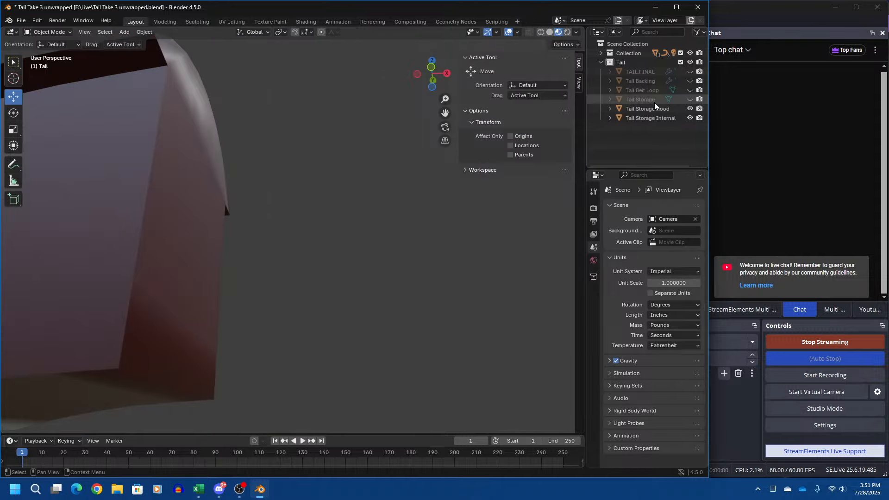
click(690, 80)
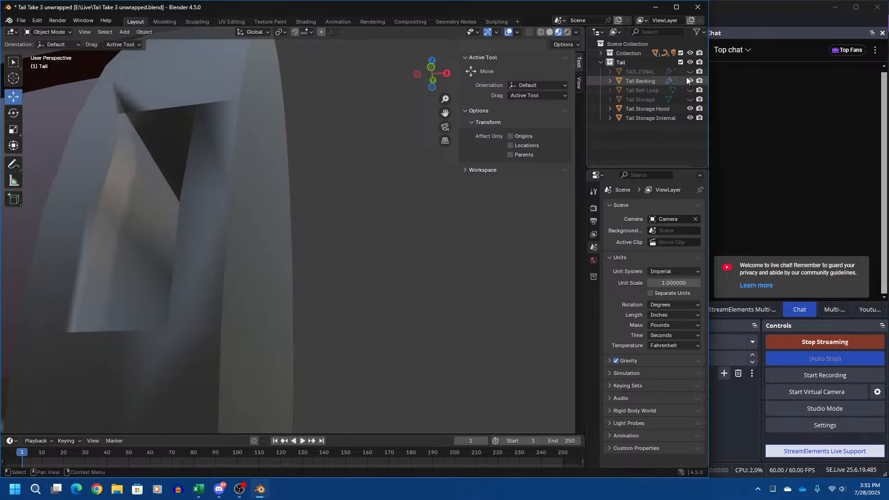
click(689, 72)
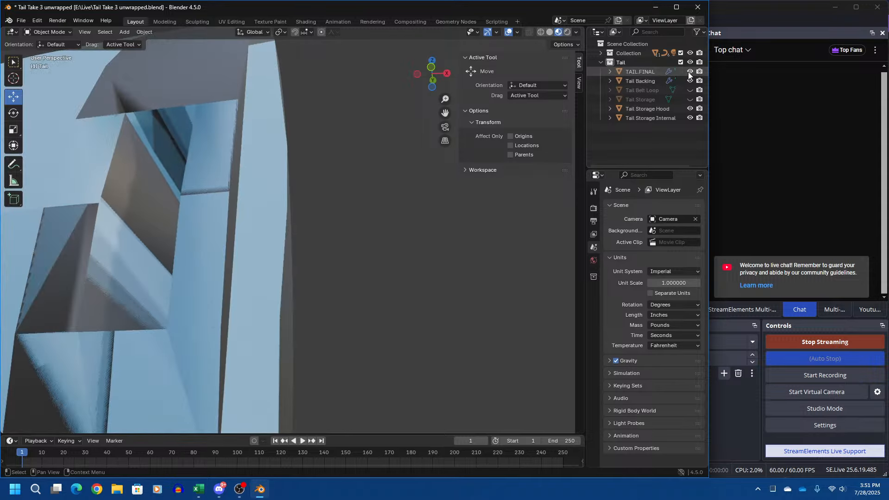
- Compare the Manifold, Exact and Float solvers on Tail Backing's Boolean modifier
click(633, 81)
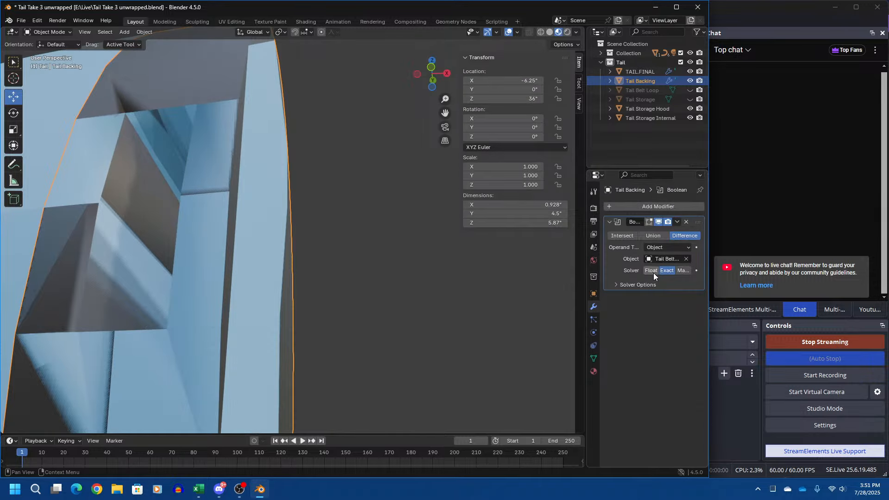
click(682, 270)
click(666, 266)
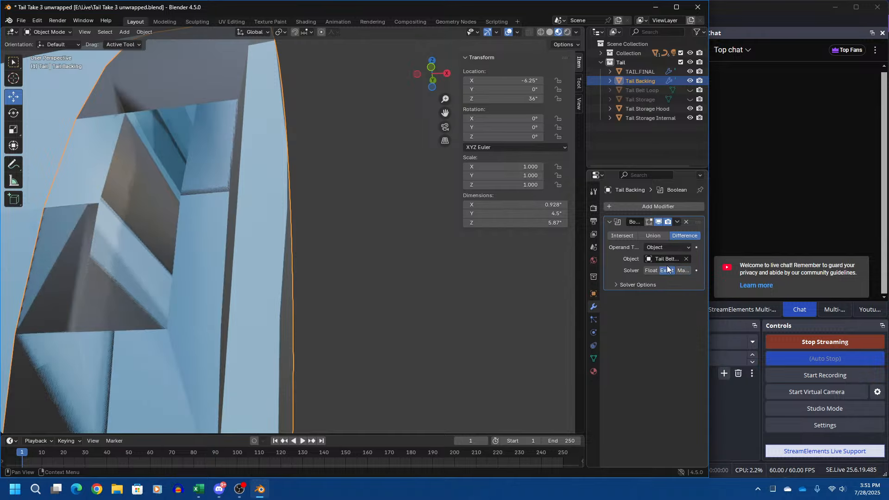
click(650, 271)
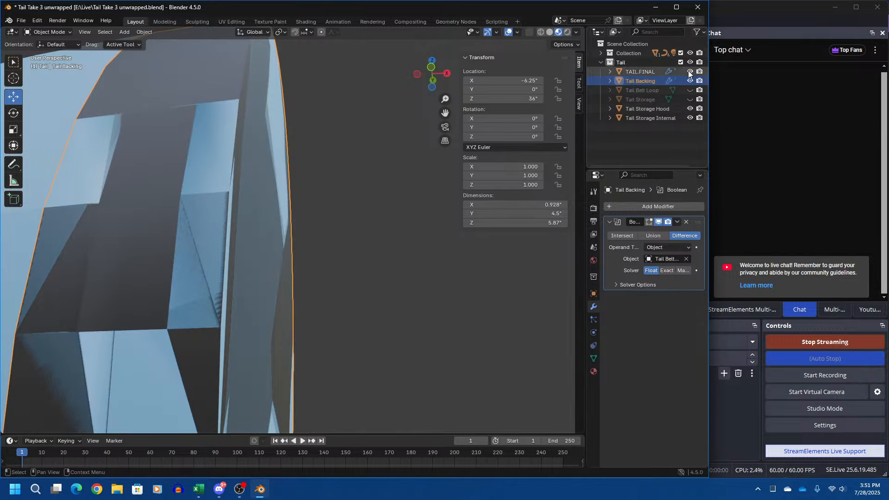
- Hide TAIL.FINAL and set Tail Backing's Boolean solver to Exact to compare the slot cut
click(690, 71)
middle_drag(289, 183, 356, 208)
click(666, 271)
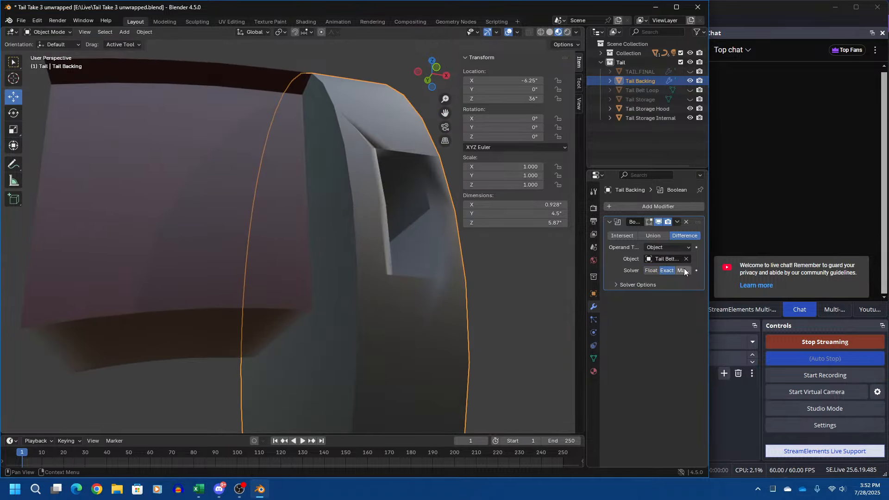
- Set Tail Backing's Boolean solver to Manifold with Materials set to Transfer, and inspect the slot from both sides
click(622, 285)
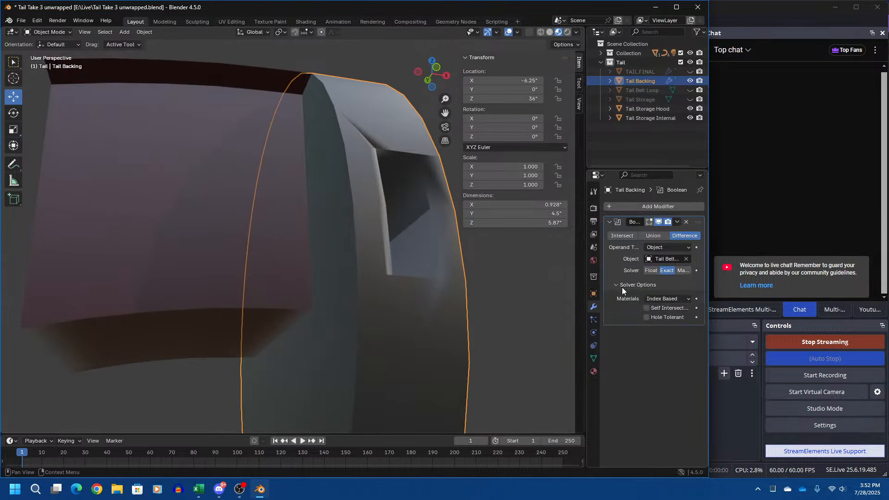
click(682, 270)
click(674, 298)
click(671, 320)
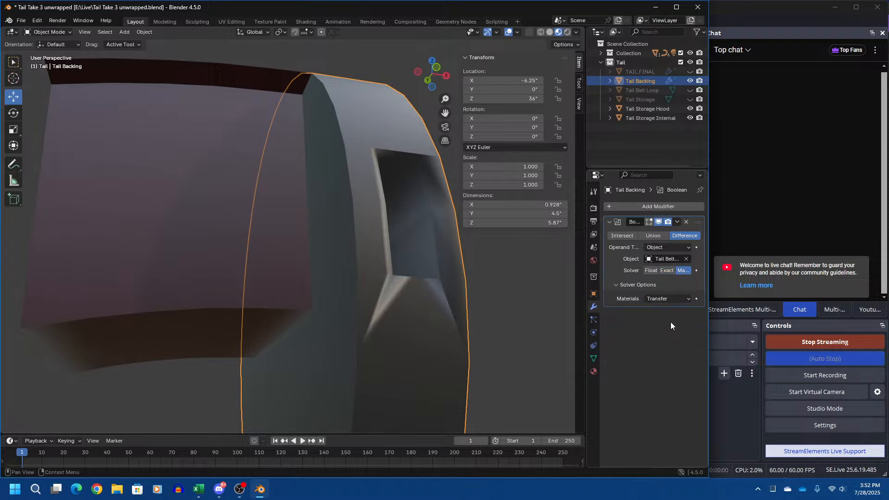
middle_drag(555, 311, 517, 309)
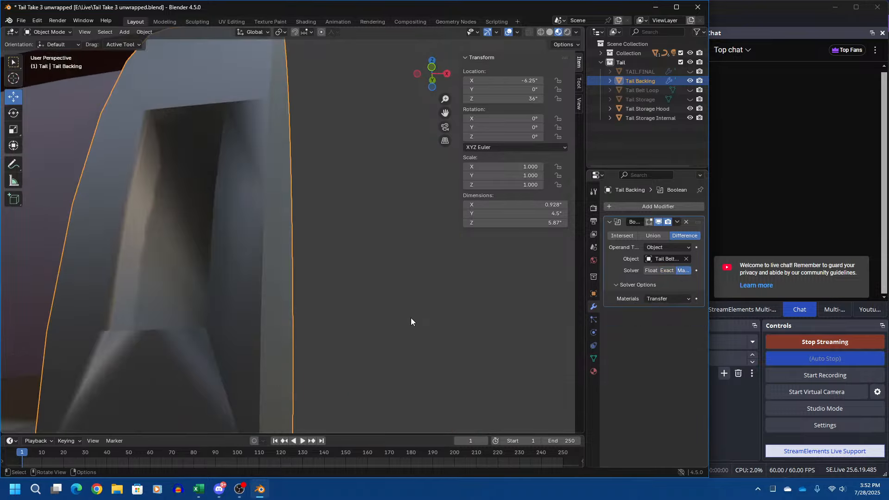
middle_drag(411, 320, 200, 334)
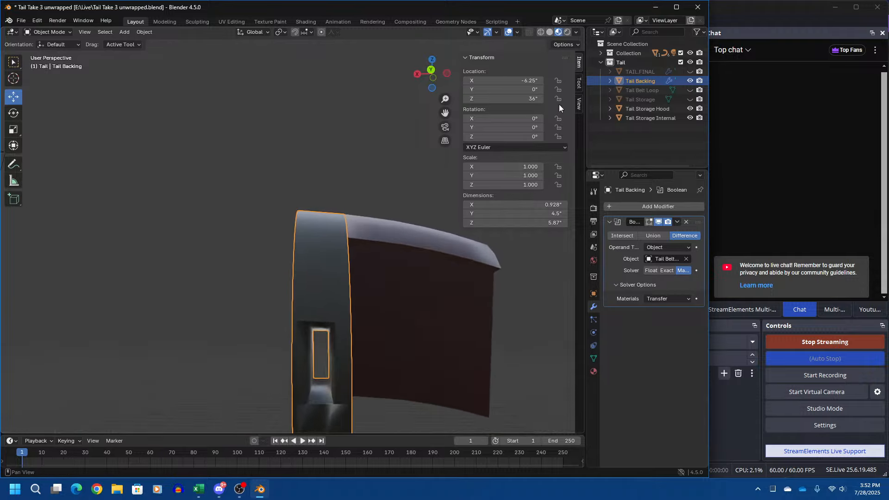
- Try Float and return Tail Backing's Boolean solver to Exact, and unhide and select Tail Belt Loop
click(650, 271)
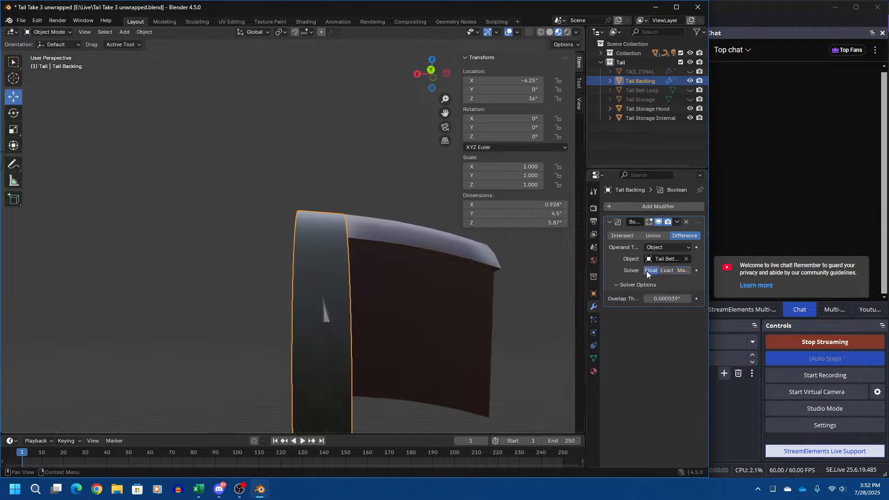
click(671, 270)
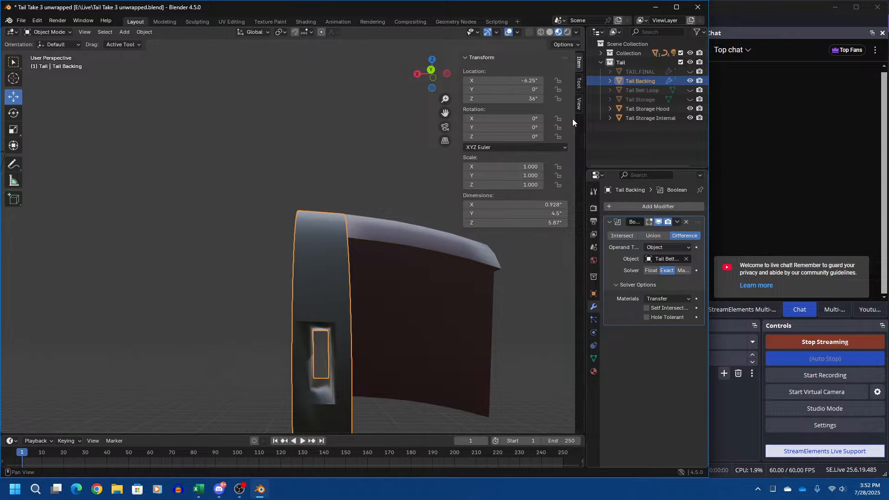
click(632, 90)
click(690, 90)
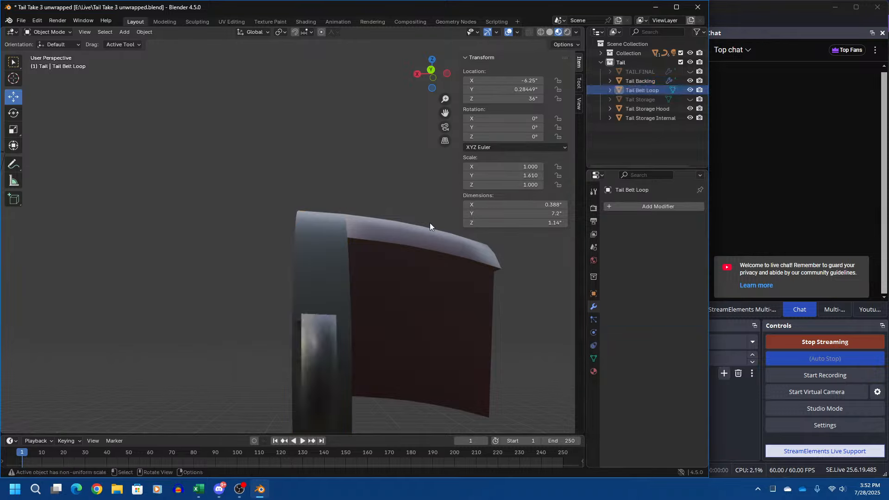
click(632, 90)
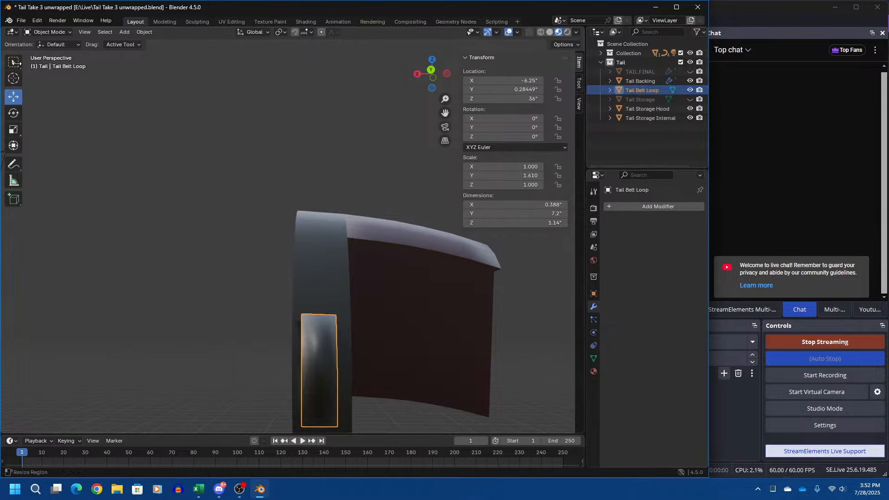
- Try Tail Belt Loop at X location -6.375 in, inspect its placement in the backing, and undo the move
scroll(277, 194, down, 6)
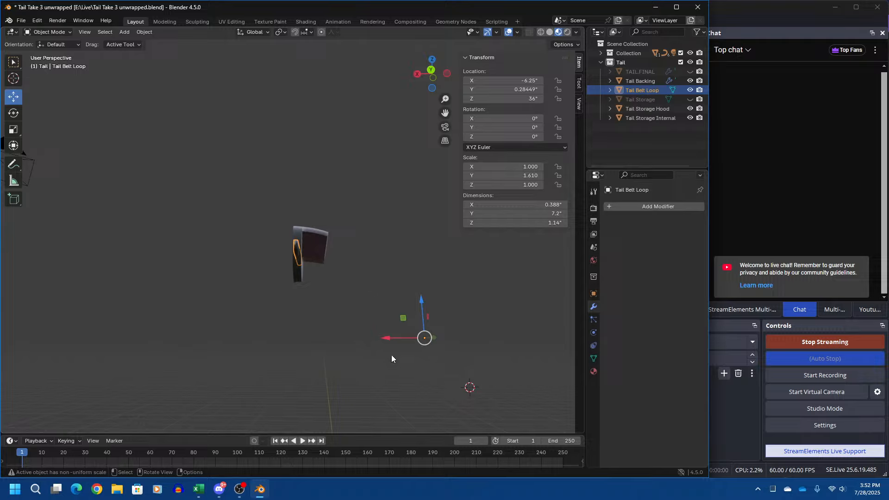
click(515, 79)
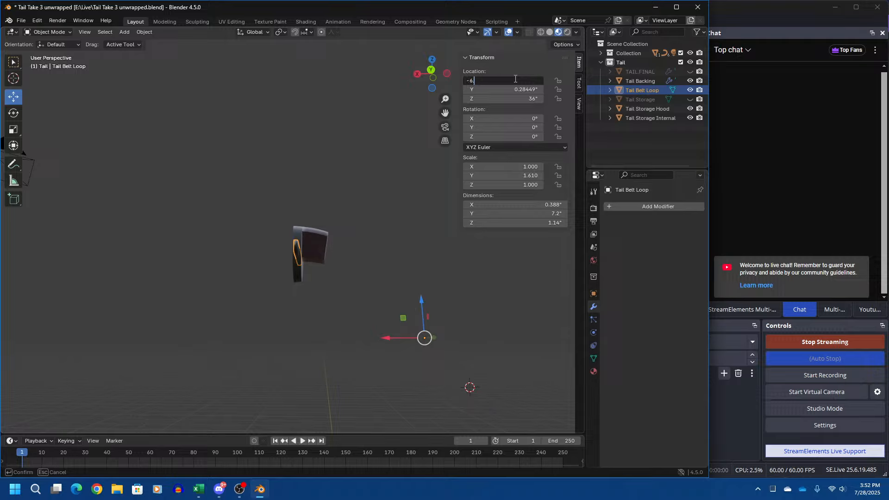
key(Return)
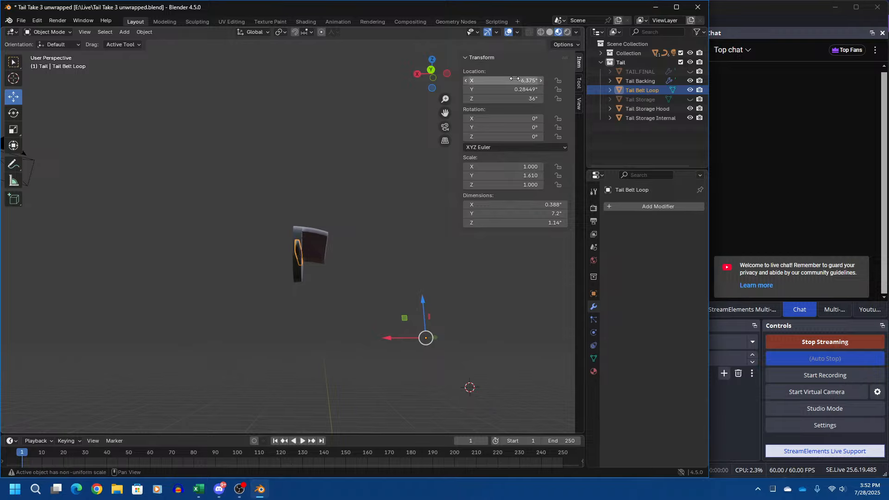
scroll(254, 289, up, 10)
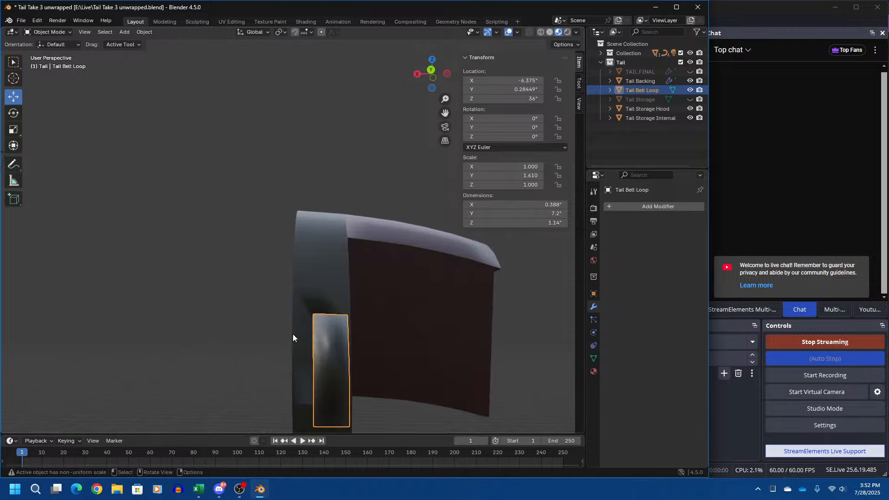
middle_drag(293, 334, 332, 371)
key(ctrl+z)
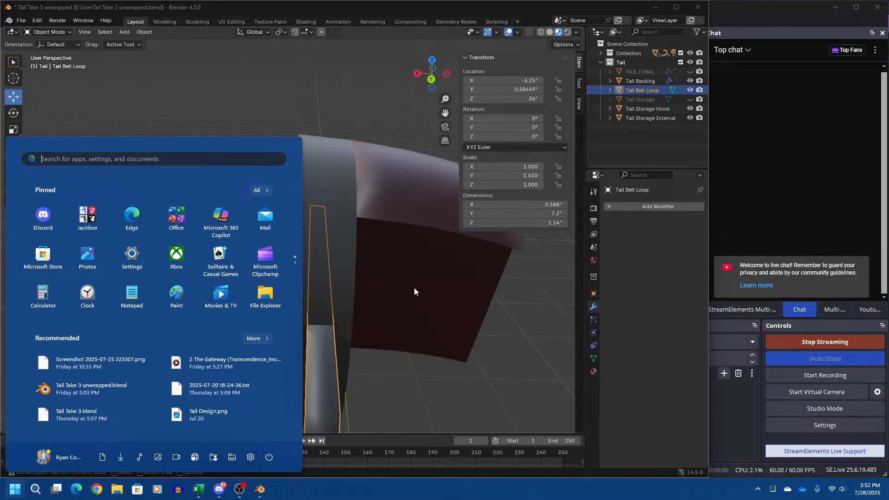
- Open Calculator and compute 1/16 plus 0.25 for the belt loop's offset
key(Escape)
key(super+r)
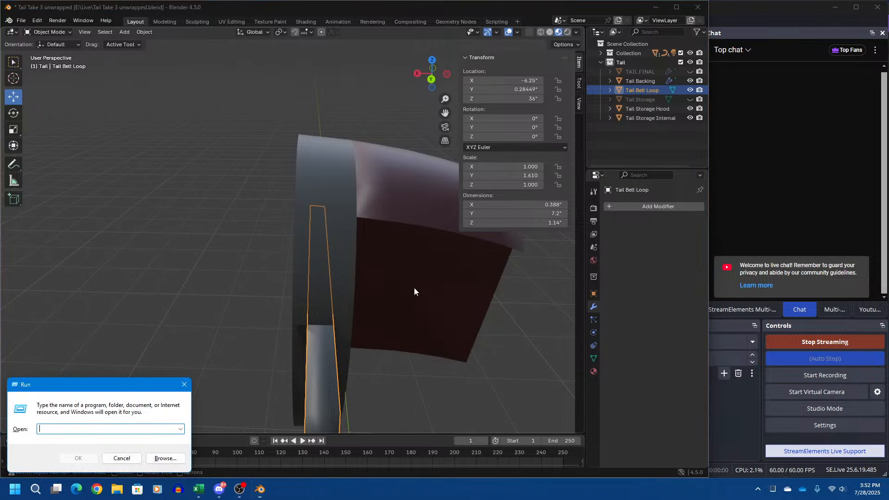
text(c)
key(Escape)
key(Escape)
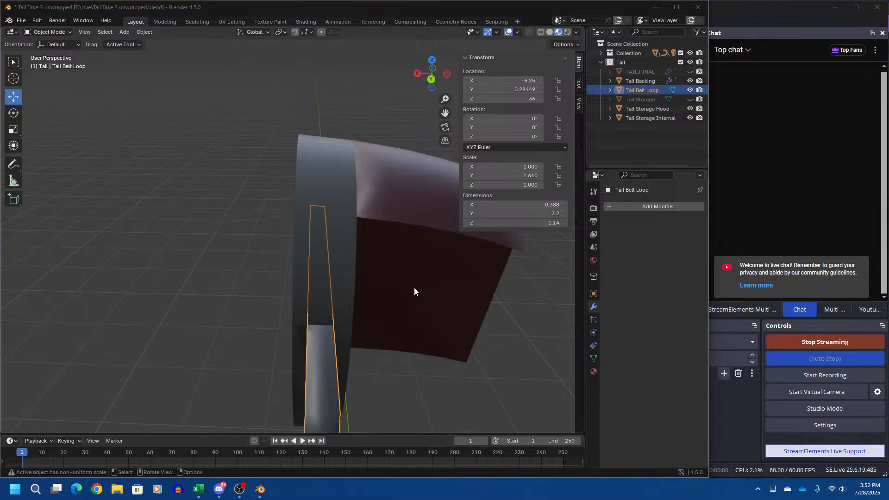
text(6)
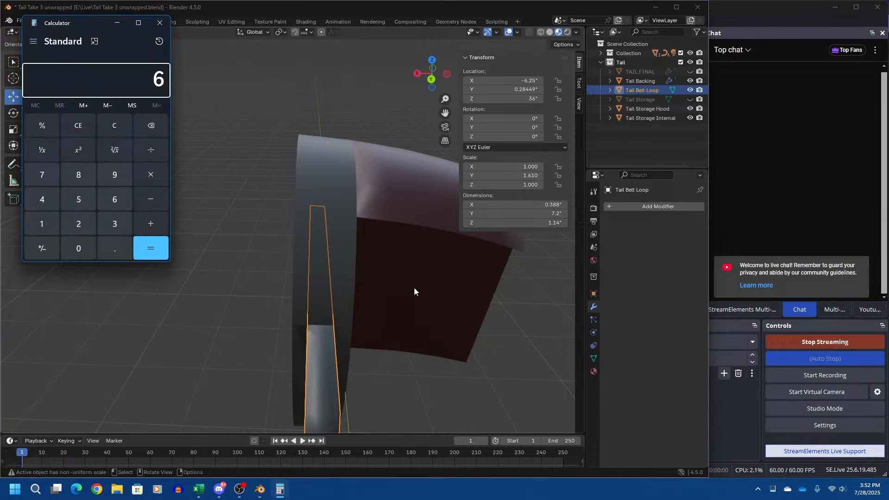
text(1/16)
key(Escape)
text(1/6)
key(BackSpace)
text(16+)
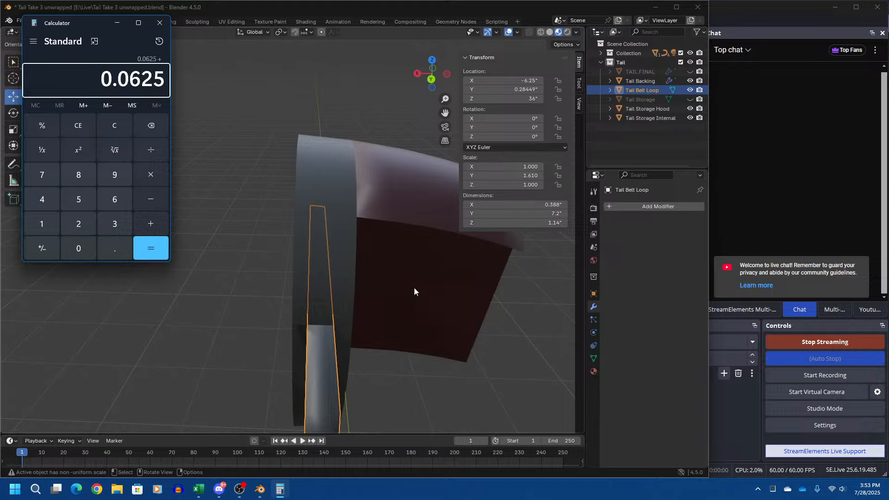
text(.25)
key(Return)
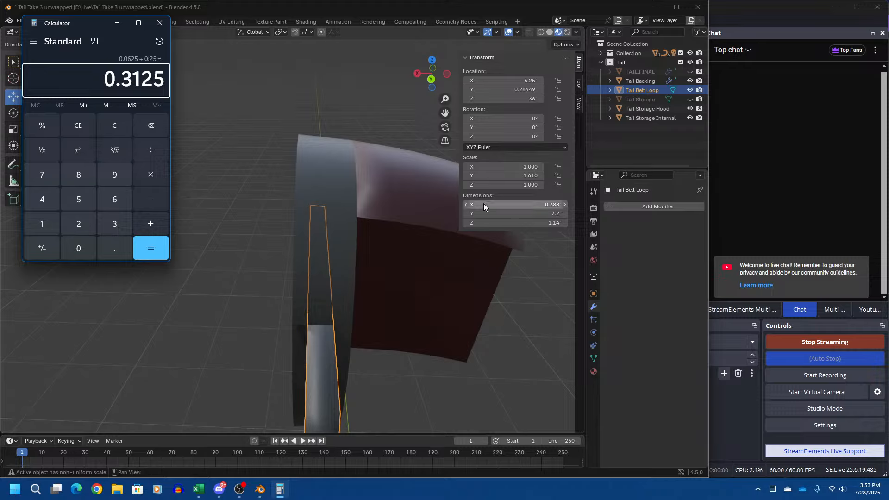
- Set Tail Belt Loop's X location to -6.3125 in and inspect how it passes through the backing
click(532, 71)
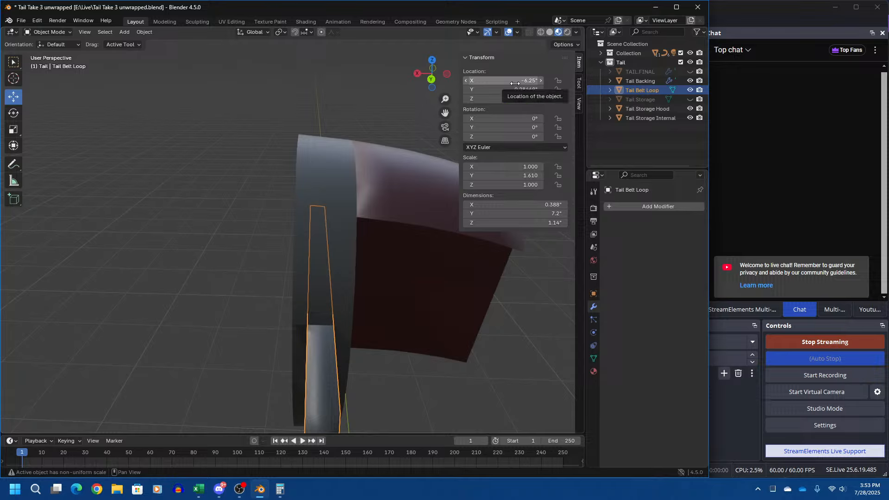
click(516, 83)
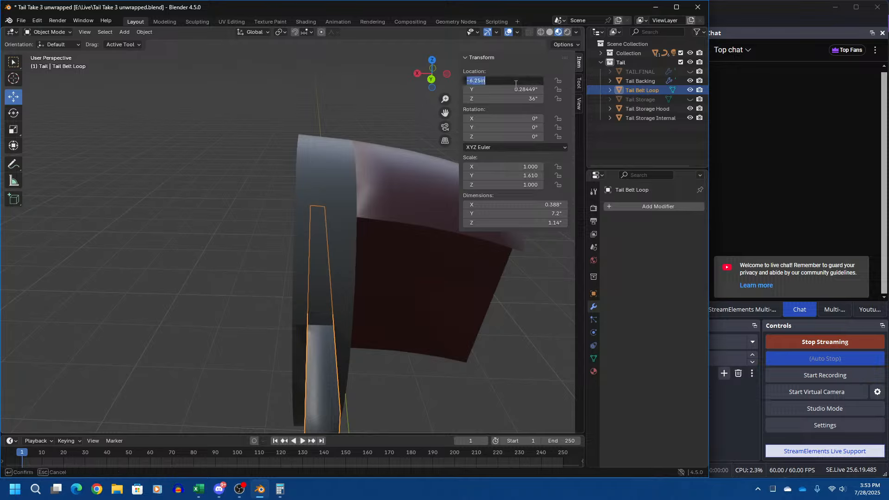
text(-6.312)
key(Return)
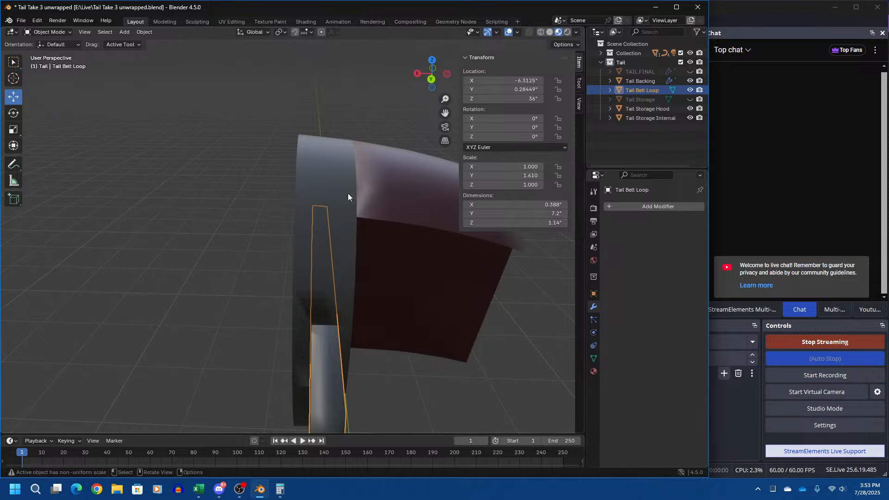
middle_drag(349, 193, 402, 263)
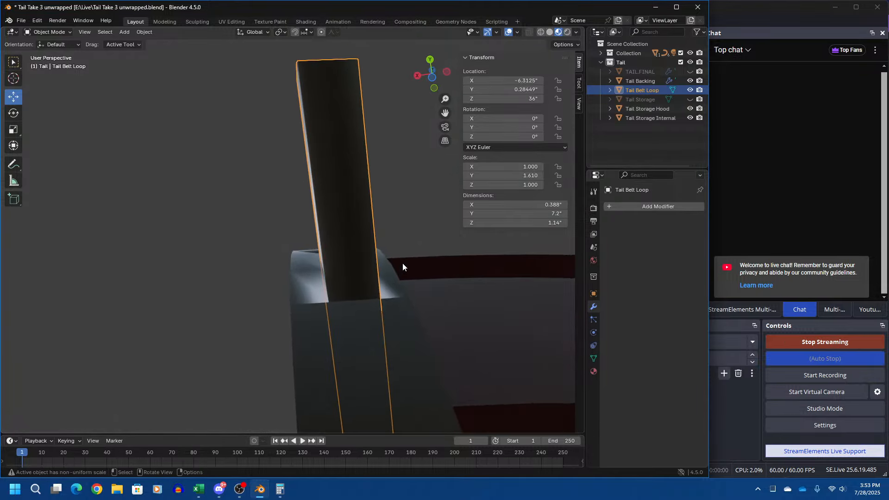
- Switch to Calculator and compute 1/32 plus 0.25 for a smaller offset
key(alt+Tab)
key(Escape)
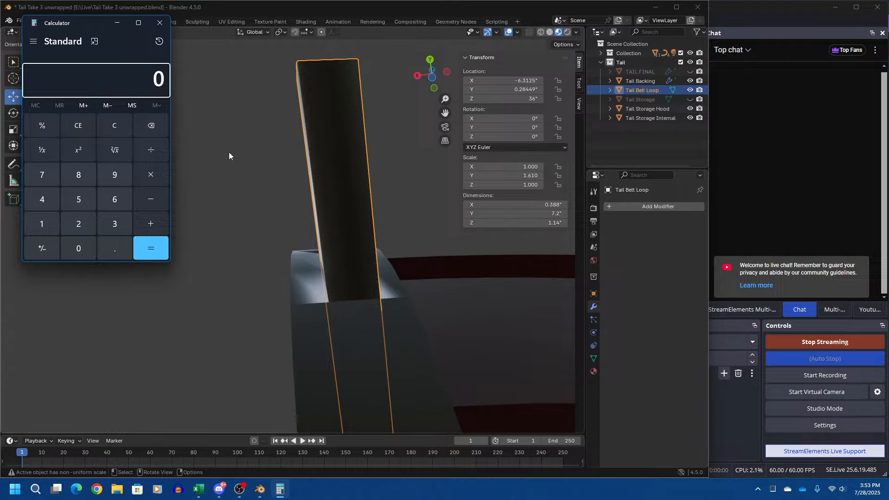
text(1/32)
key(Return)
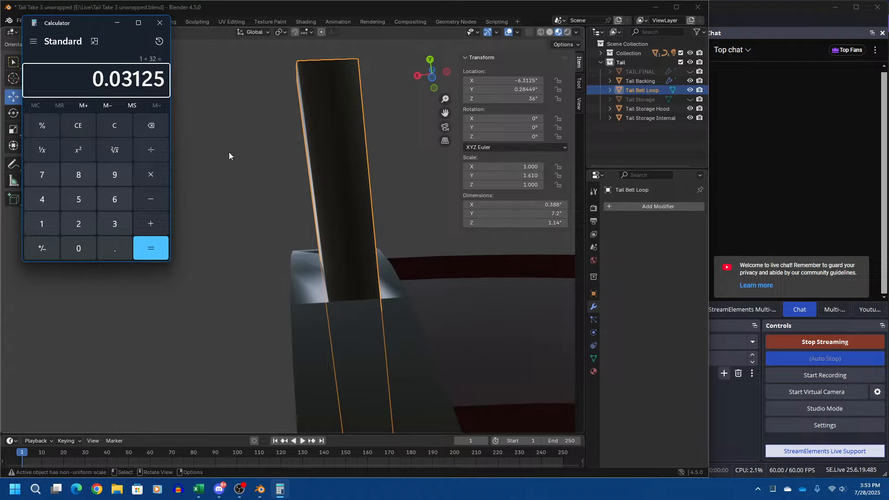
key(plus)
text(0.25)
key(Return)
- Set Tail Belt Loop's X location to -6.28125 in and inspect it against the backing
click(521, 78)
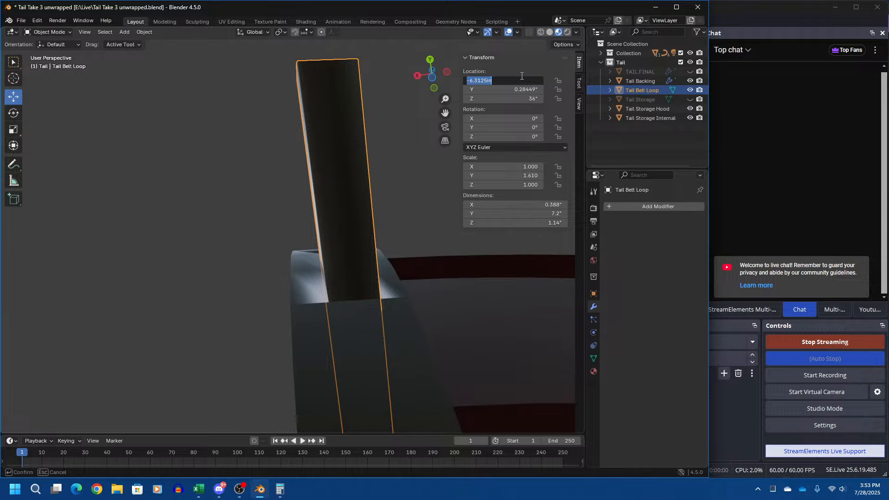
text(-6.28125)
key(Return)
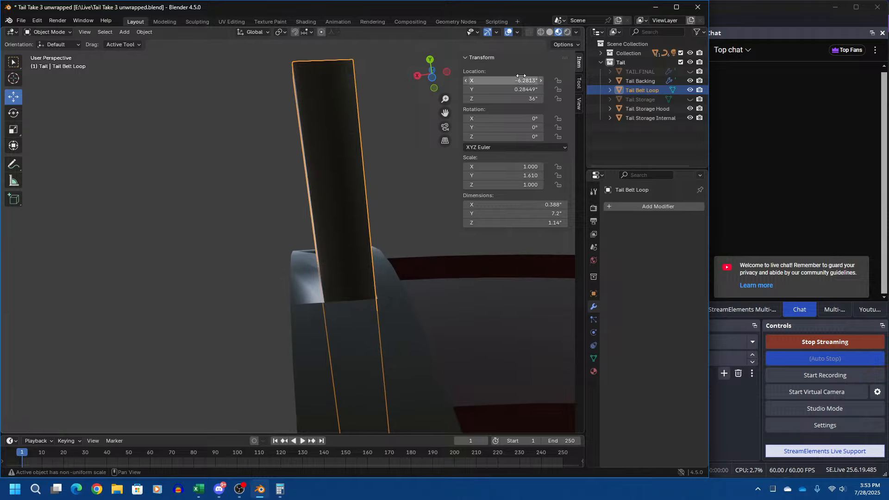
middle_drag(407, 302, 503, 376)
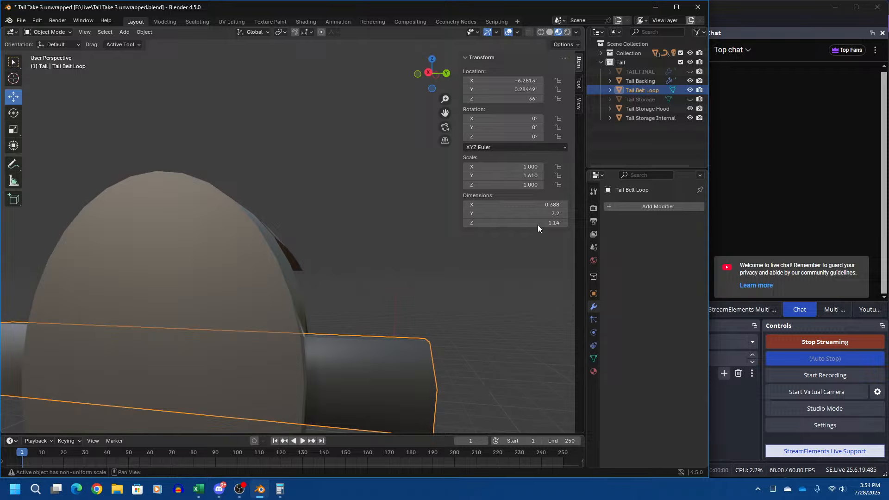
- Center Tail Belt Loop across the backing by setting its Y location to 0
click(529, 90)
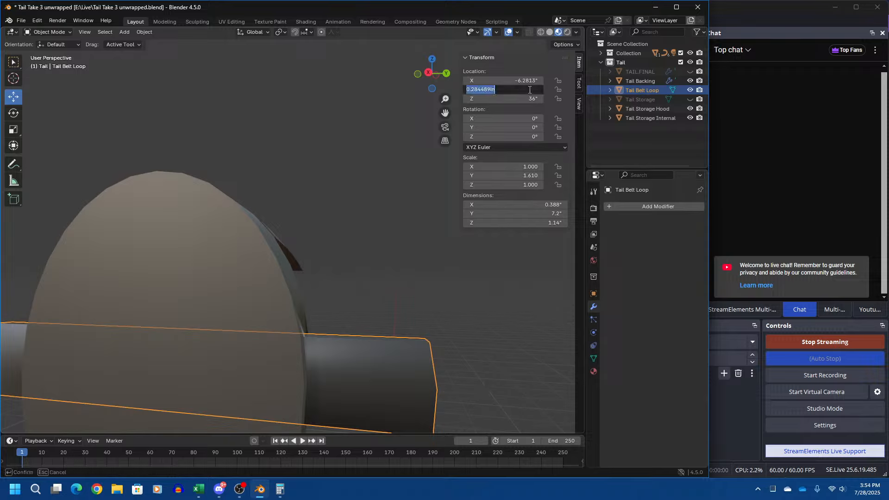
text(0)
key(Return)
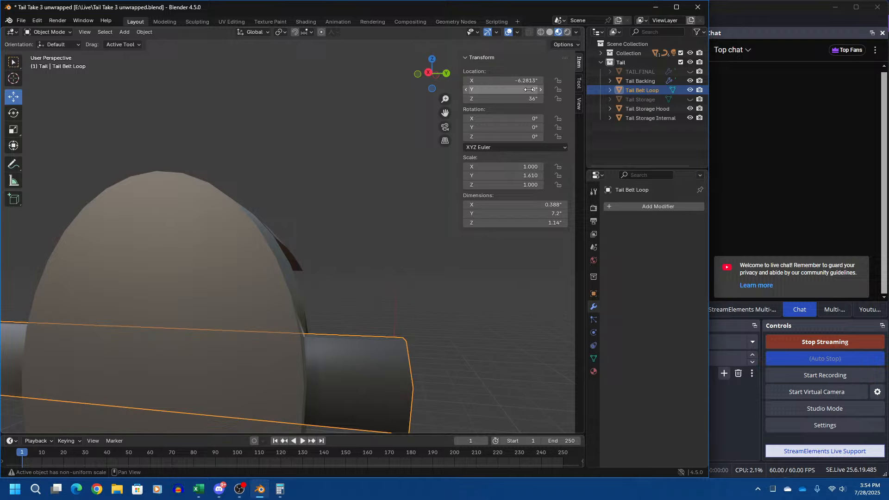
scroll(360, 218, down, 2)
mouse_move(360, 218)
middle_down()
mouse_move(379, 229)
mouse_move(368, 234)
middle_up()
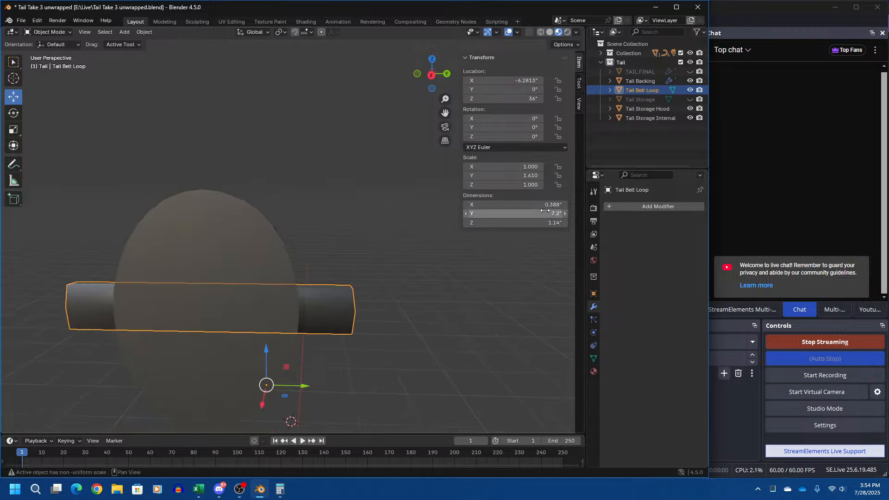
- Shorten Tail Belt Loop by trying a Y scale of 1.25 and settling on 1.1
click(532, 175)
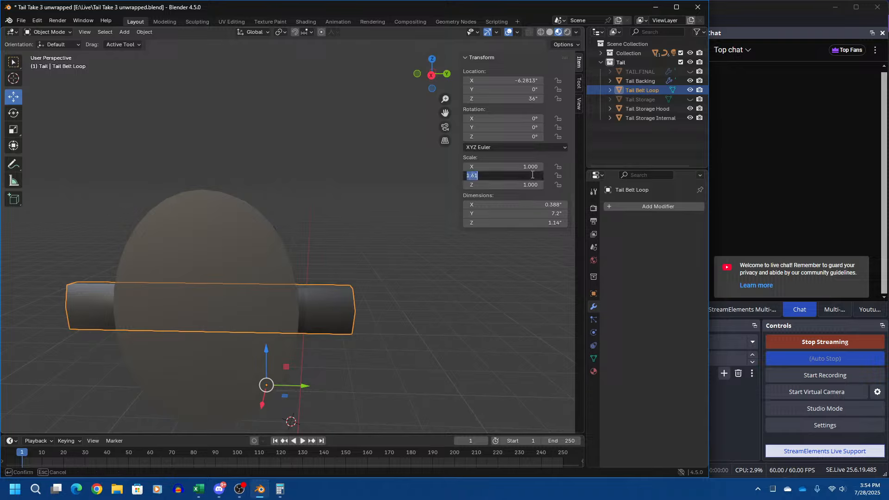
text(1.25)
key(Return)
click(531, 175)
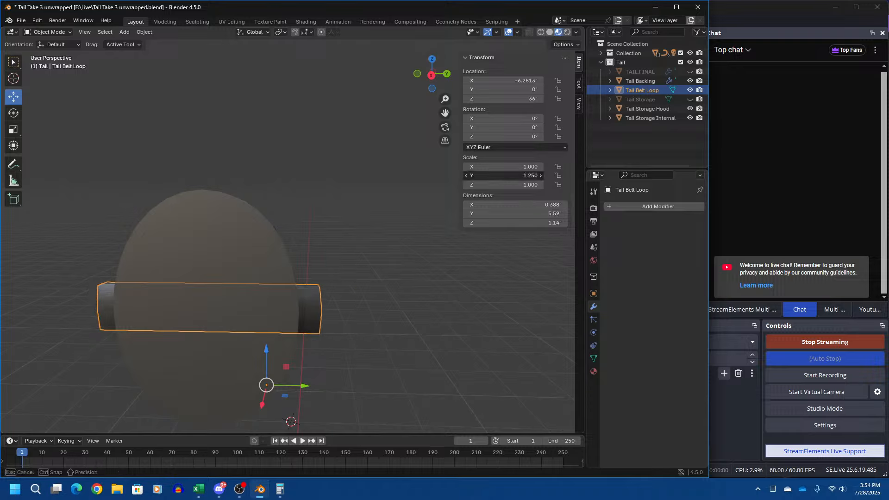
text(1.1)
key(Return)
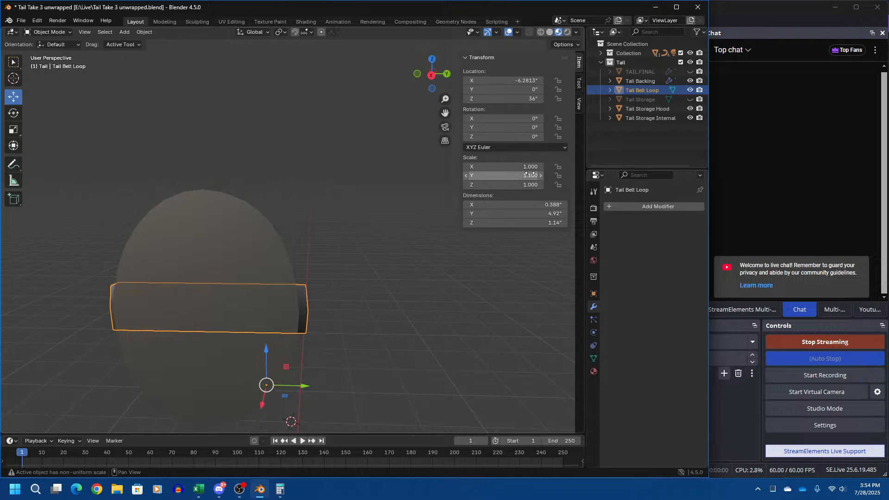
middle_drag(431, 343, 328, 248)
scroll(329, 328, up, 2)
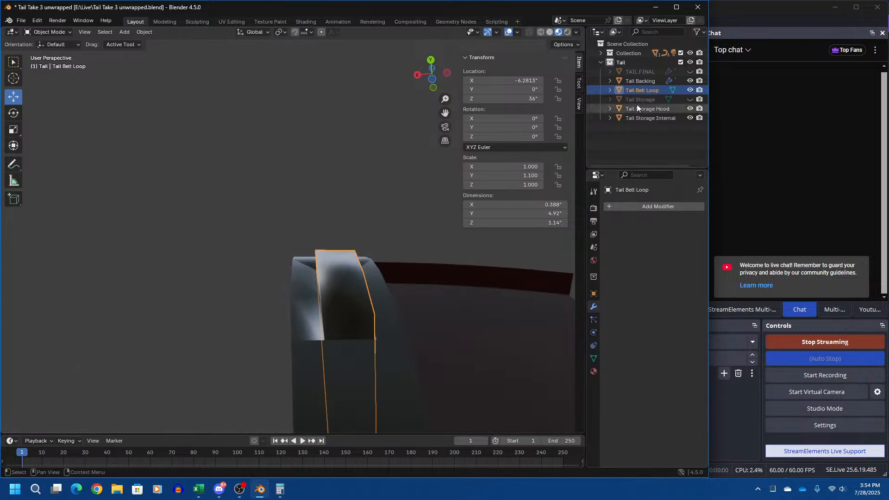
- Try the Self Intersection and Hole Tolerant solver options on Tail Backing's Boolean modifier
click(641, 81)
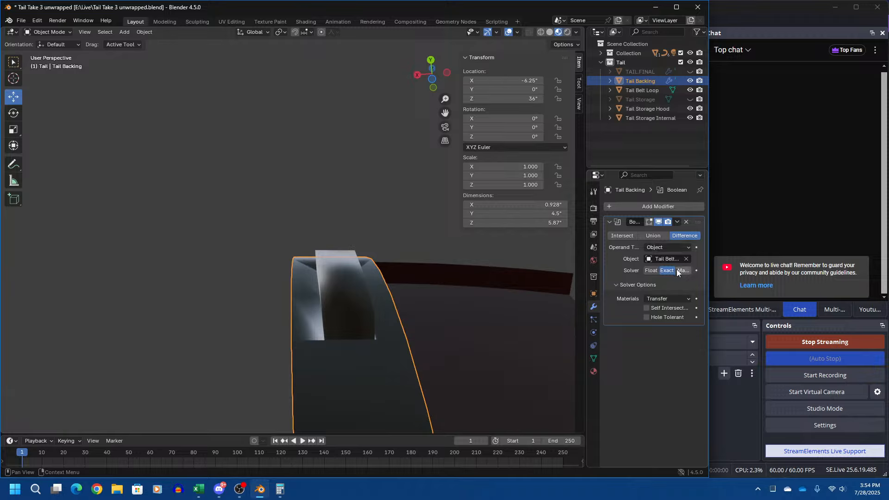
click(677, 299)
click(678, 309)
click(678, 309)
click(679, 318)
- Set Tail Backing's Boolean solver to Float and hide Tail Belt Loop to inspect the slot
click(650, 271)
middle_drag(549, 315, 551, 377)
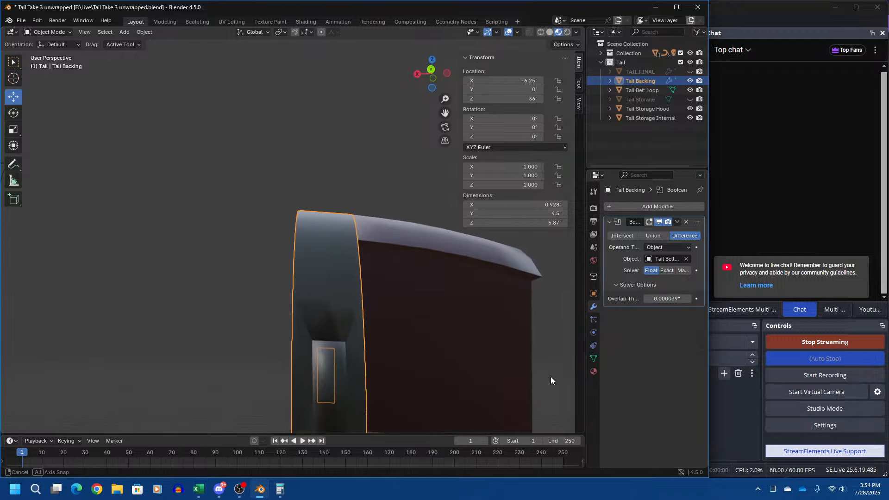
click(690, 90)
middle_drag(456, 324, 247, 333)
- Switch to Discord and check the Live voice channel in the server's channel list
key(alt+Tab)
key(alt+Tab)
key(alt+Tab)
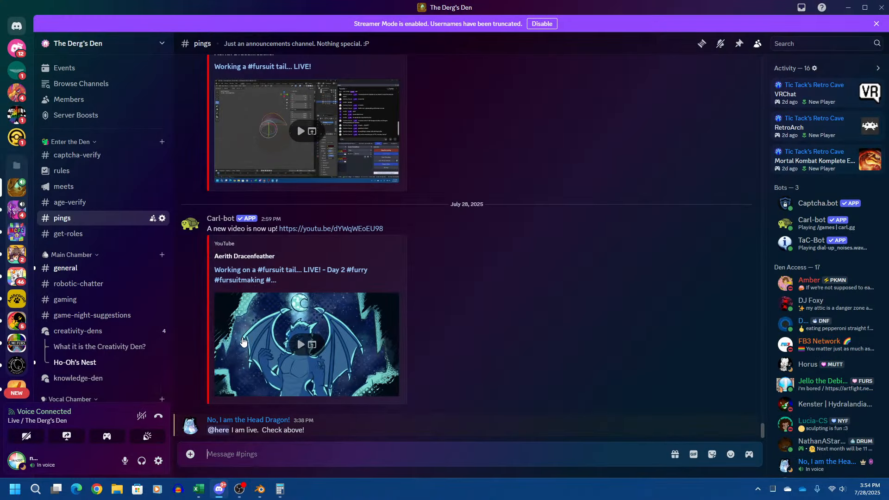
scroll(136, 364, down, 5)
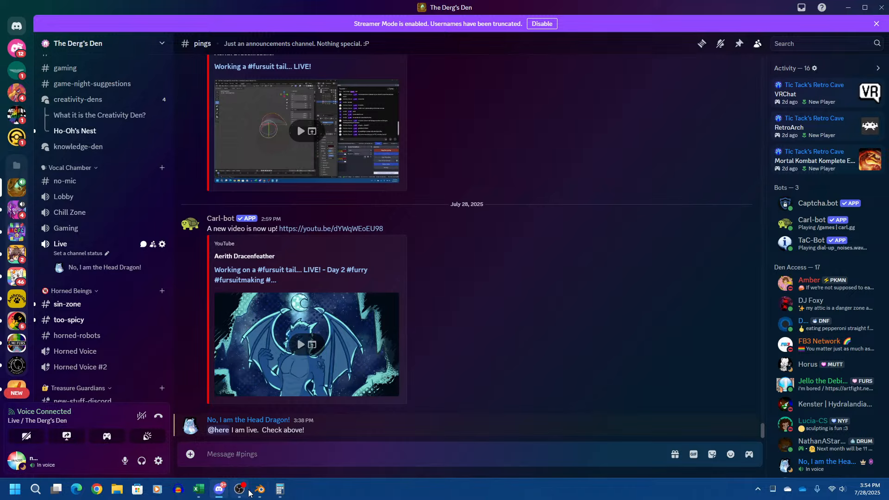
- Switch to OBS and select the Audio Input Capture source
mouse_move(240, 489)
click(254, 446)
click(178, 367)
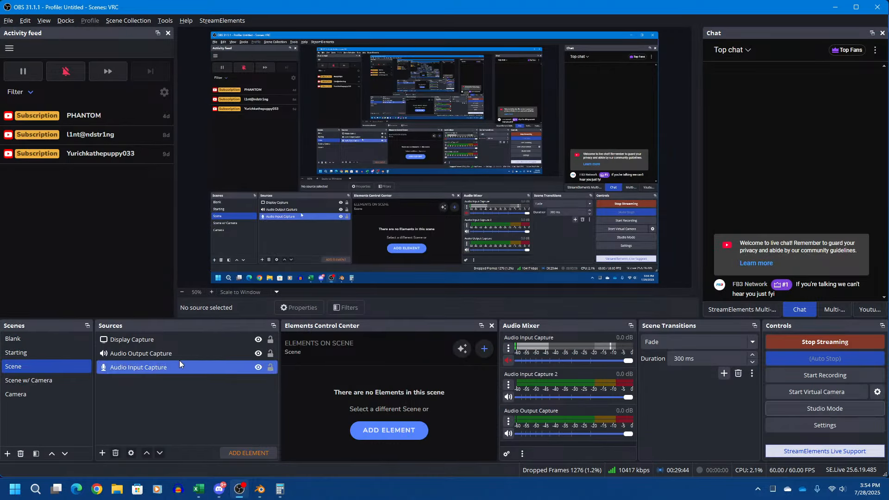
- Check the device settings in the Audio Input Capture source's properties and close them without changes
double_click(155, 365)
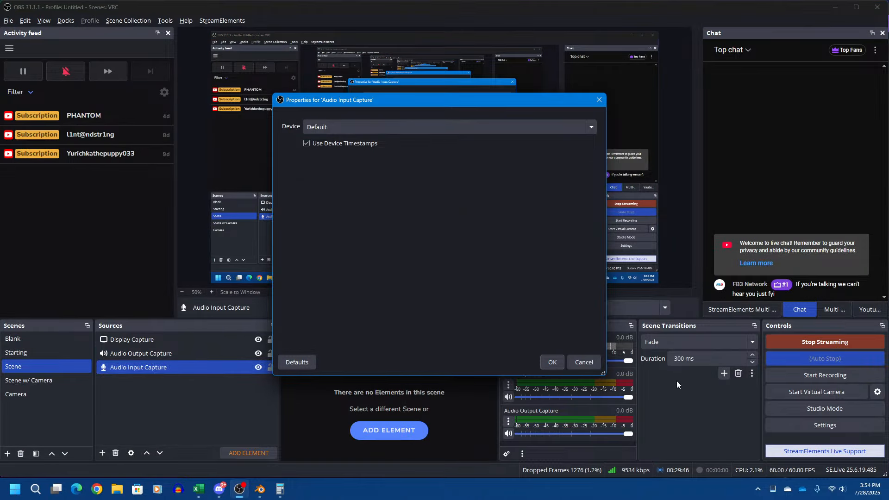
click(576, 365)
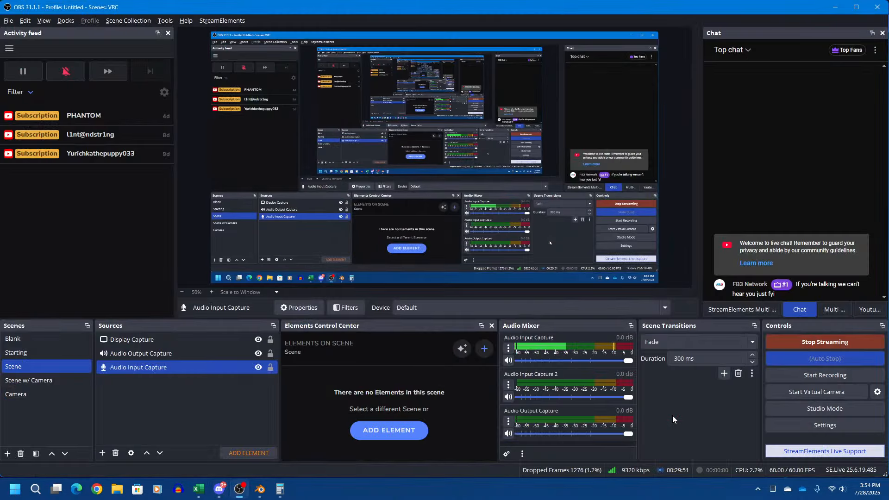
- Switch back to Blender and examine the belt slot and the surrounding shading on Tail Backing's side from several angles
key(alt+Tab)
key(alt+Tab)
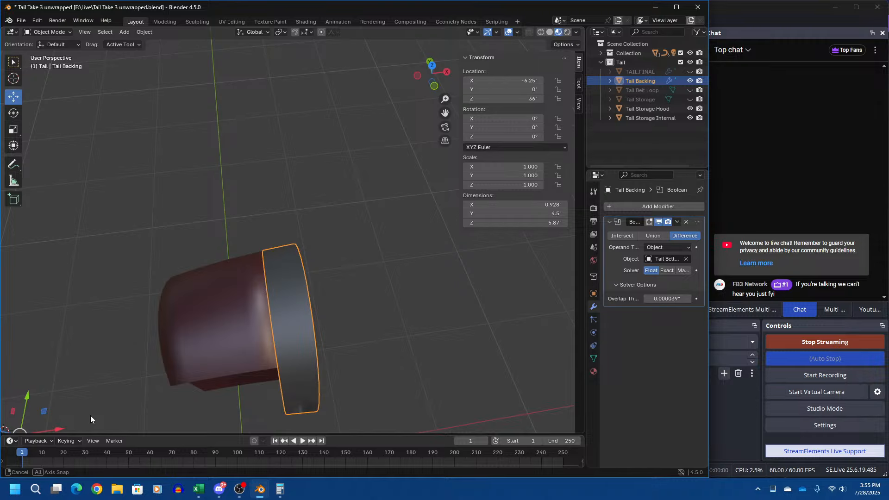
middle_drag(90, 415, 429, 348)
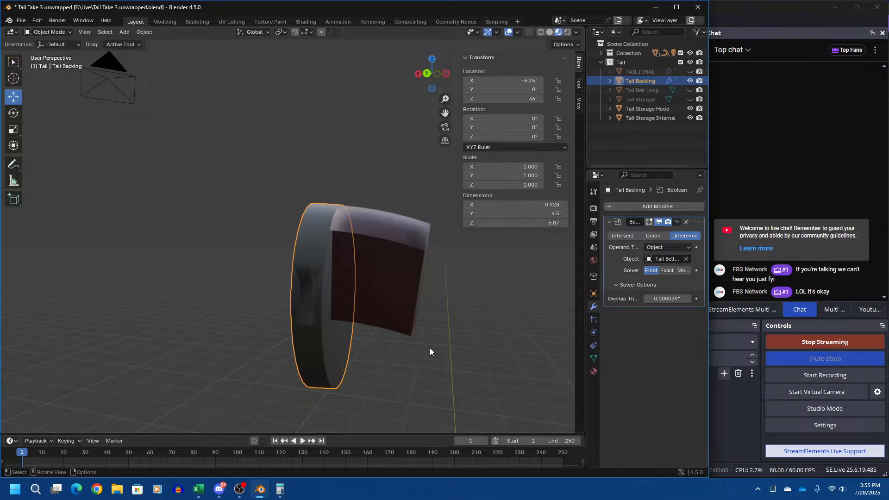
middle_drag(430, 348, 366, 353)
middle_drag(526, 346, 460, 351)
ctrl+scroll(460, 345, up, 12)
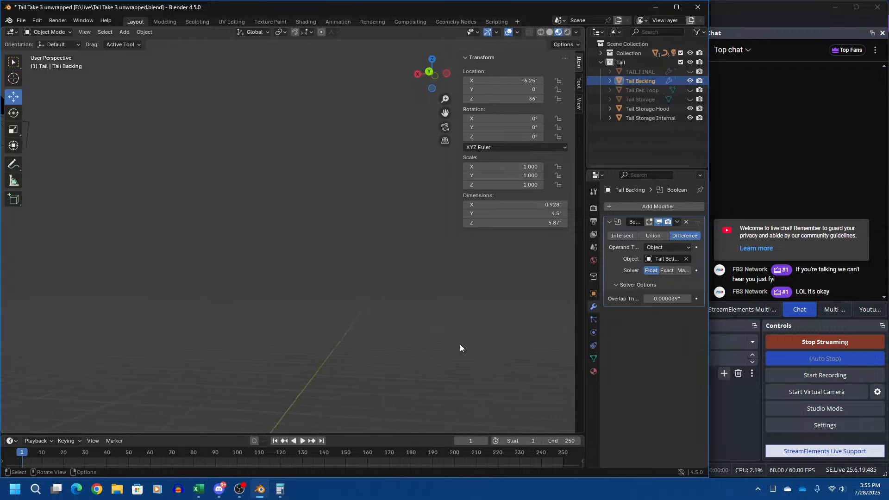
ctrl+scroll(460, 344, down, 19)
ctrl+scroll(459, 347, down, 5)
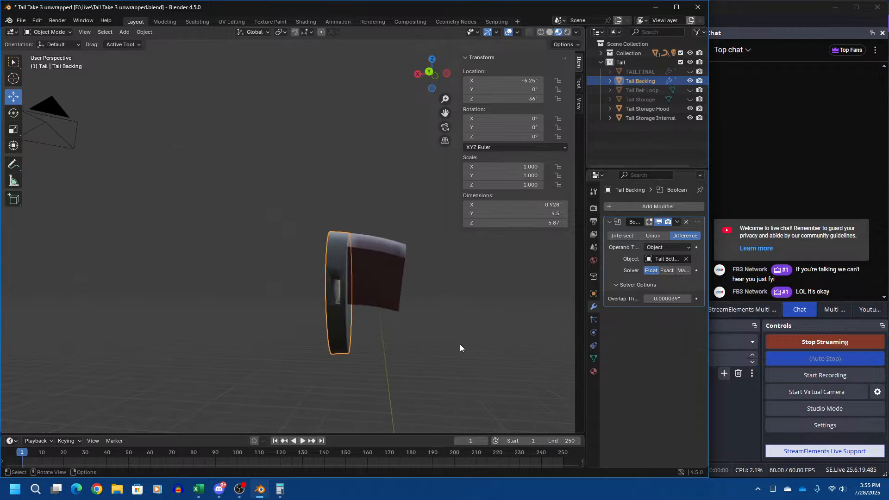
scroll(460, 345, up, 5)
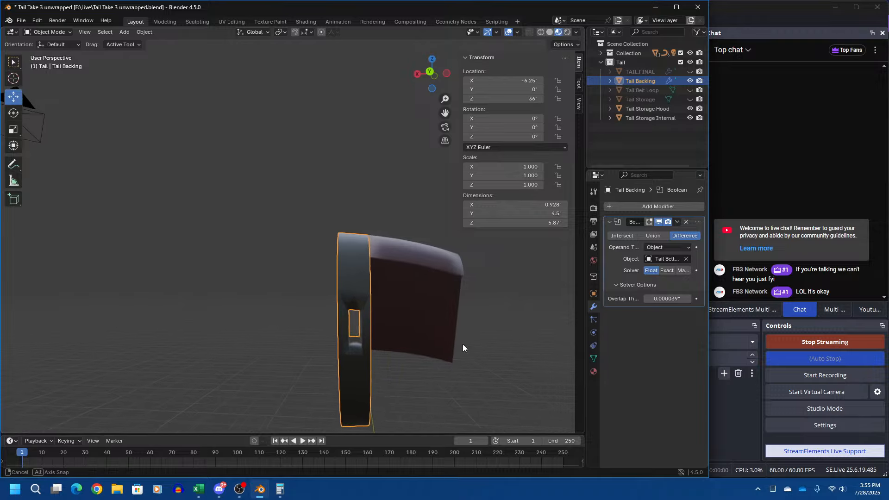
scroll(471, 336, up, 3)
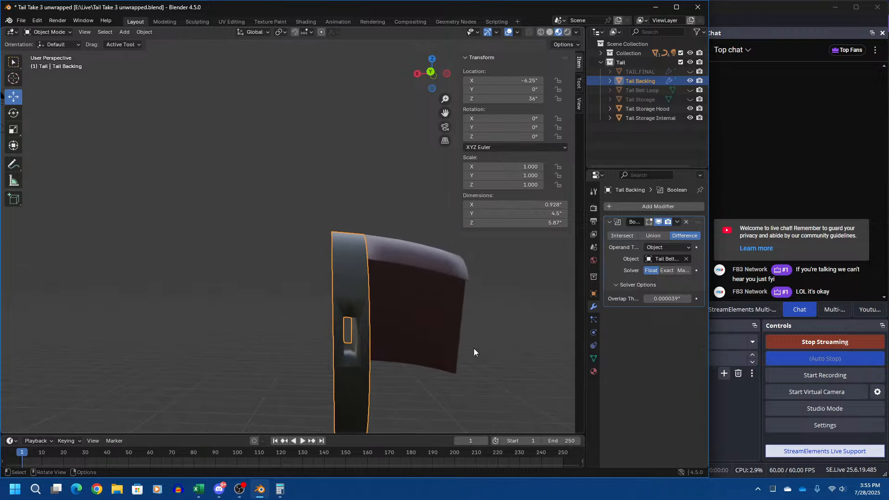
key(g)
key(y)
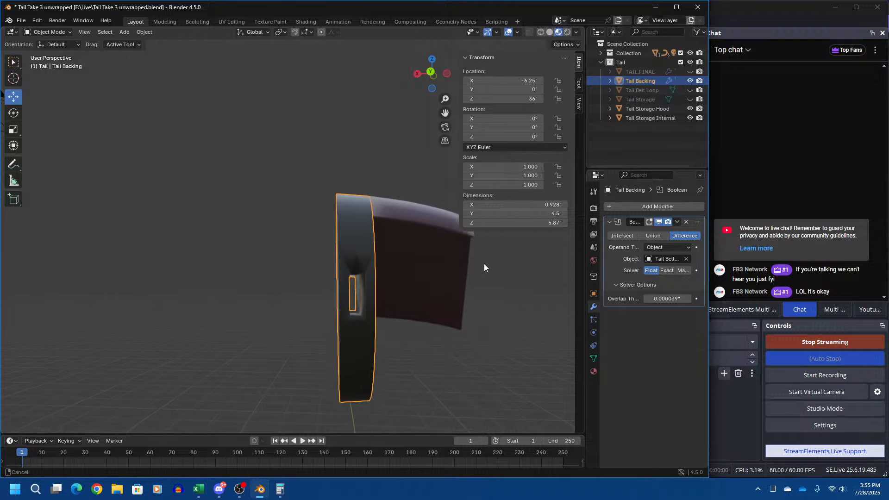
click(284, 265)
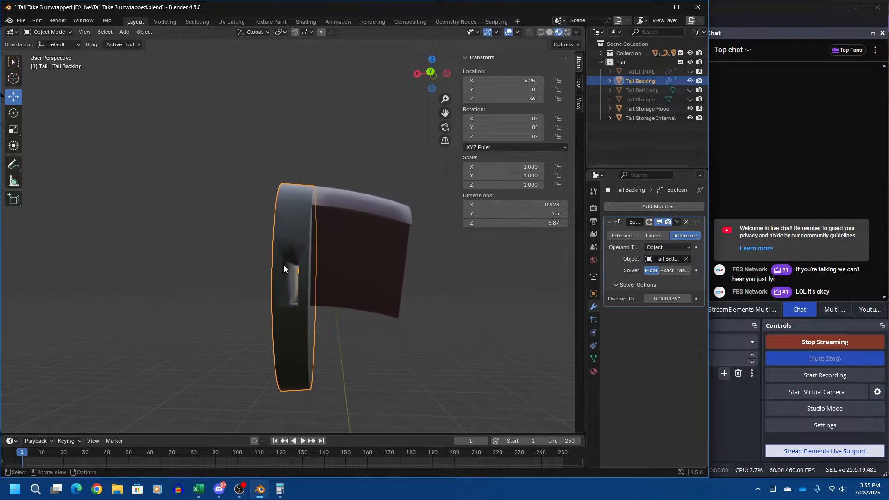
scroll(278, 272, up, 3)
middle_drag(337, 348, 435, 266)
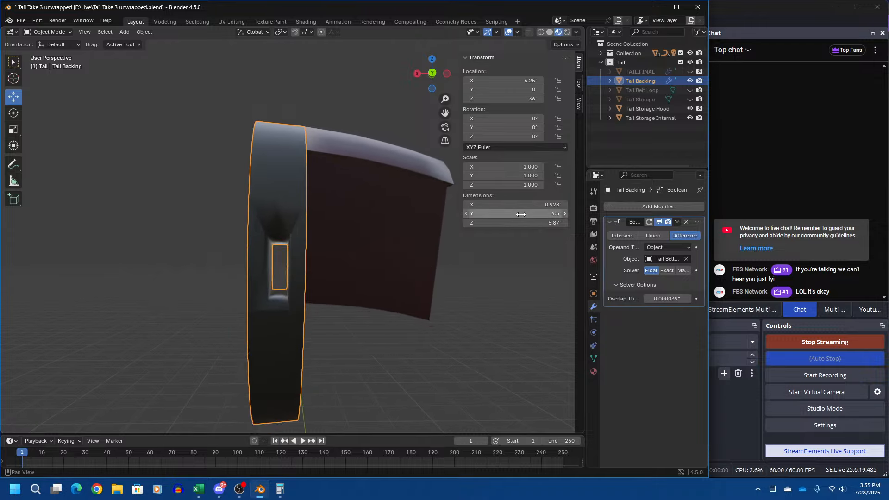
- Open the object context menu for Tail Backing in the 3D viewport
right_click(644, 79)
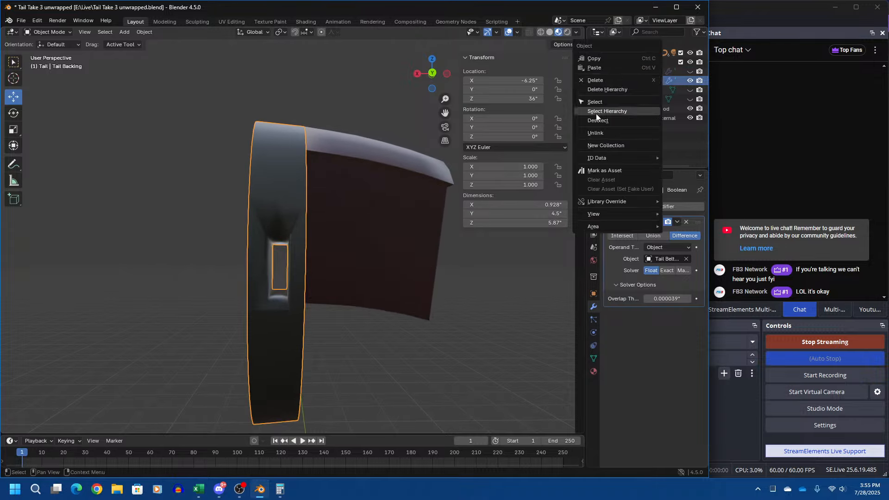
right_click(292, 162)
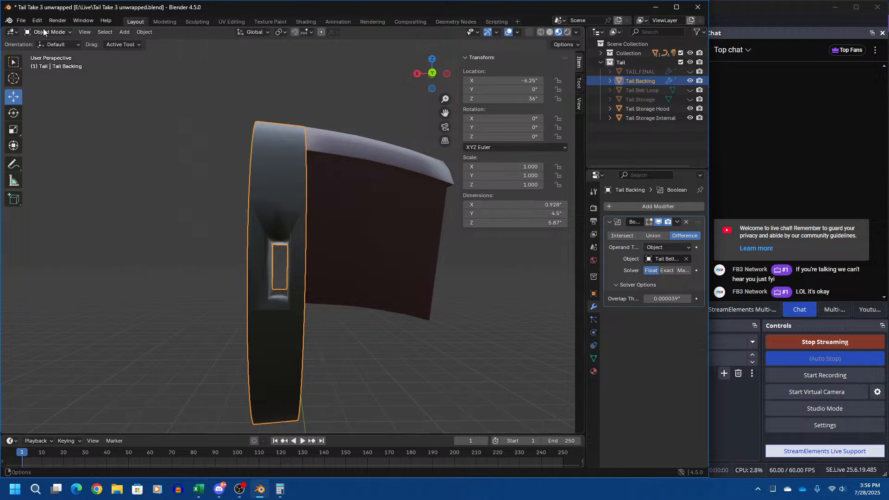
right_click(278, 145)
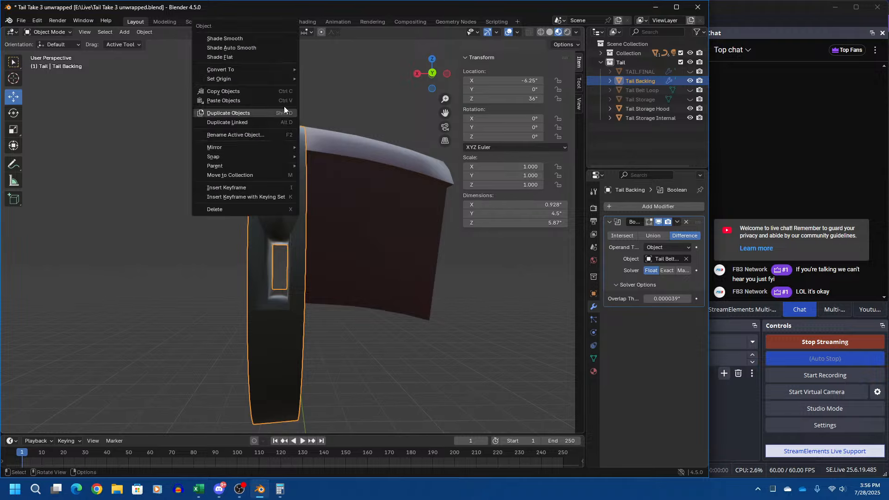